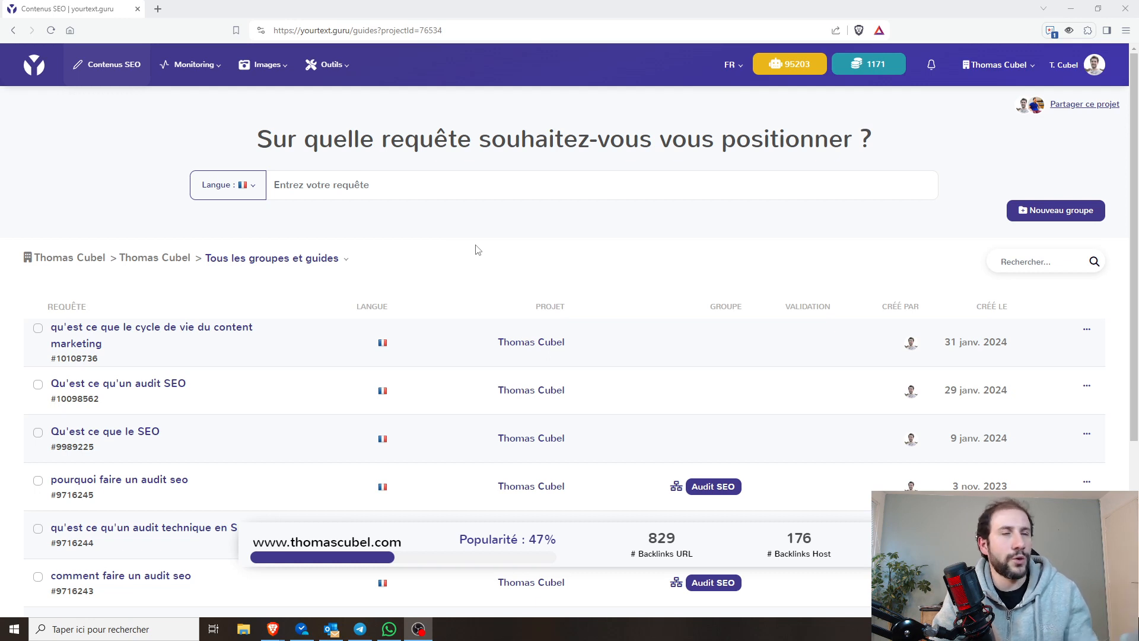
Step: Expand the query entry for a new SEO guide and view the list of available languages
left_click(341, 183)
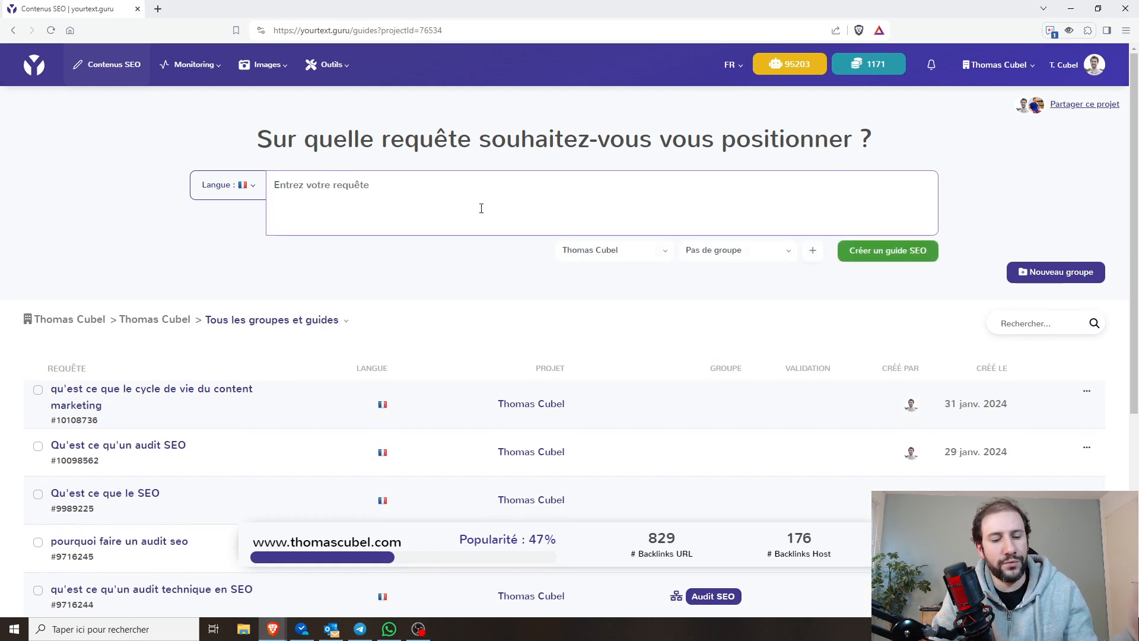
left_click(238, 188)
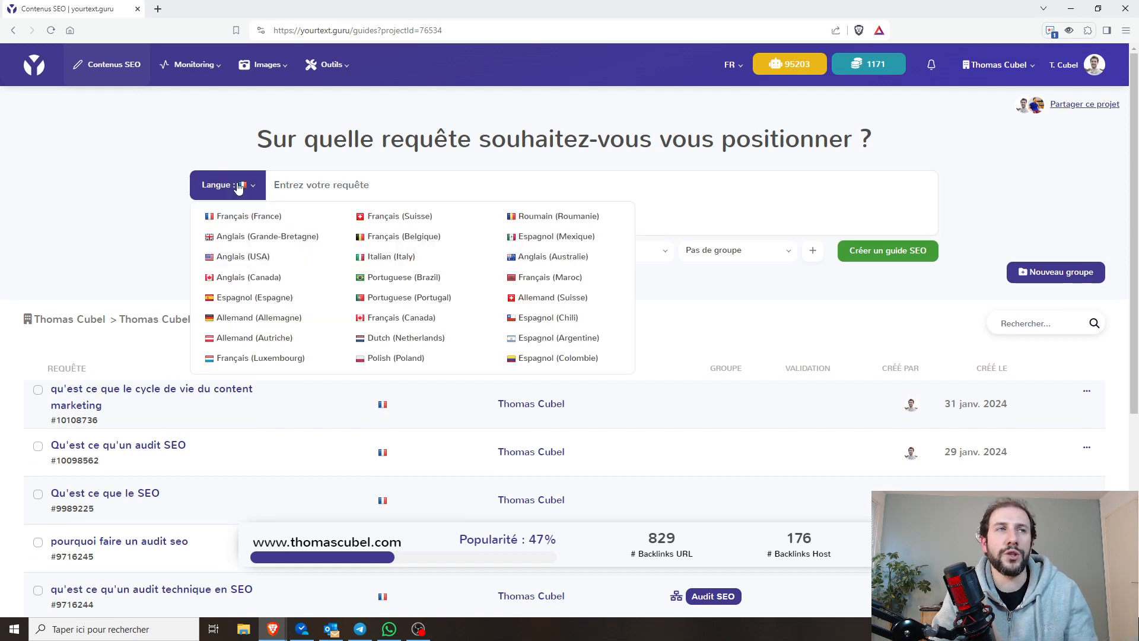
left_click(155, 186)
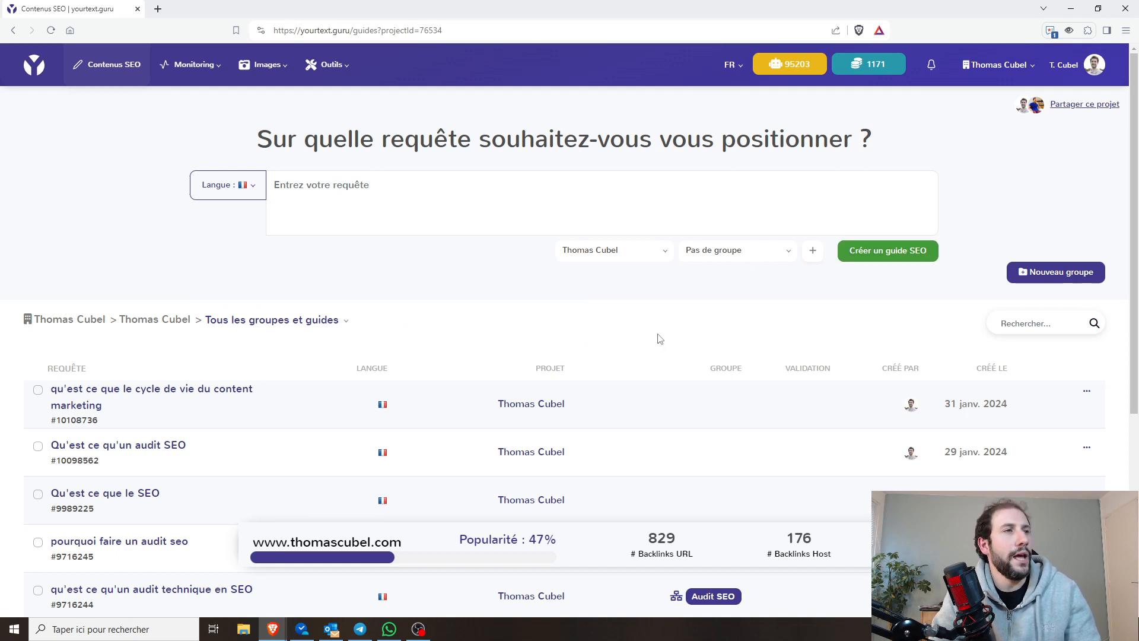
Step: Open the existing guide "qu'est ce que le cycle de vie du content marketing" from the guide list
scroll(521, 321, "down", 3)
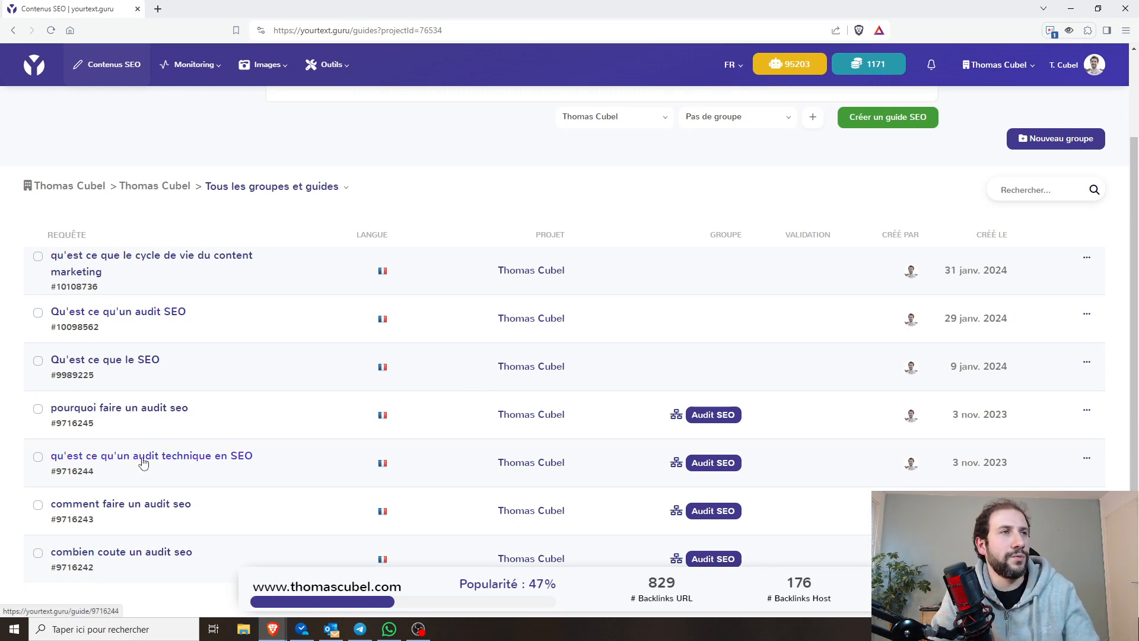
scroll(247, 437, "up", 3)
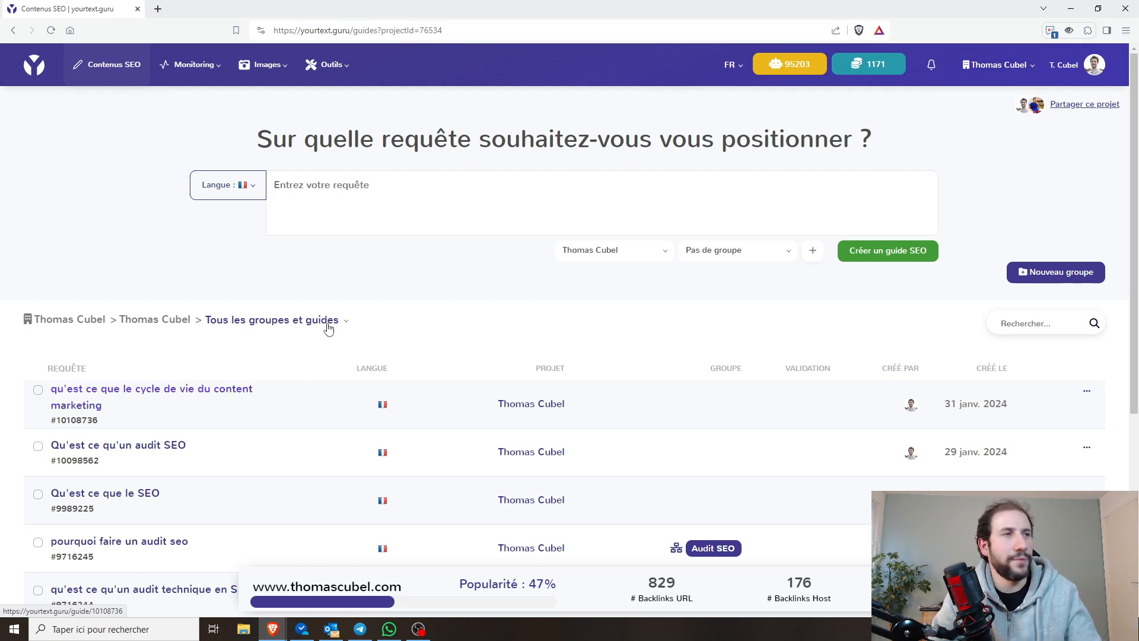
left_click(205, 391)
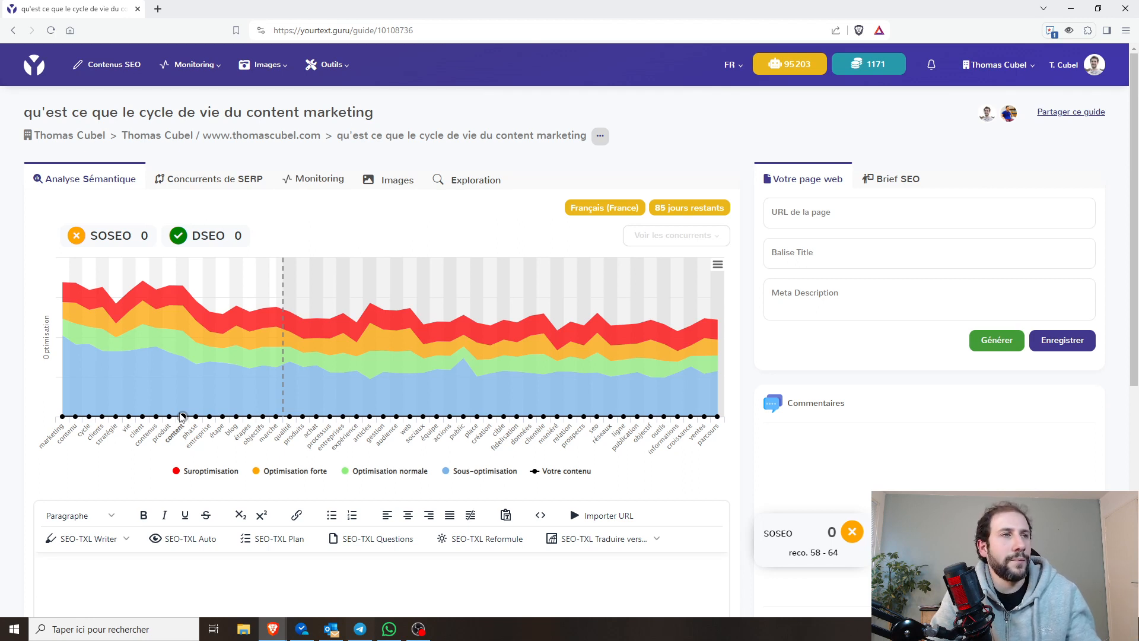
Step: Fill the guide's content editor with the word "marketing" six times, each on its own line
scroll(182, 416, "down", 1)
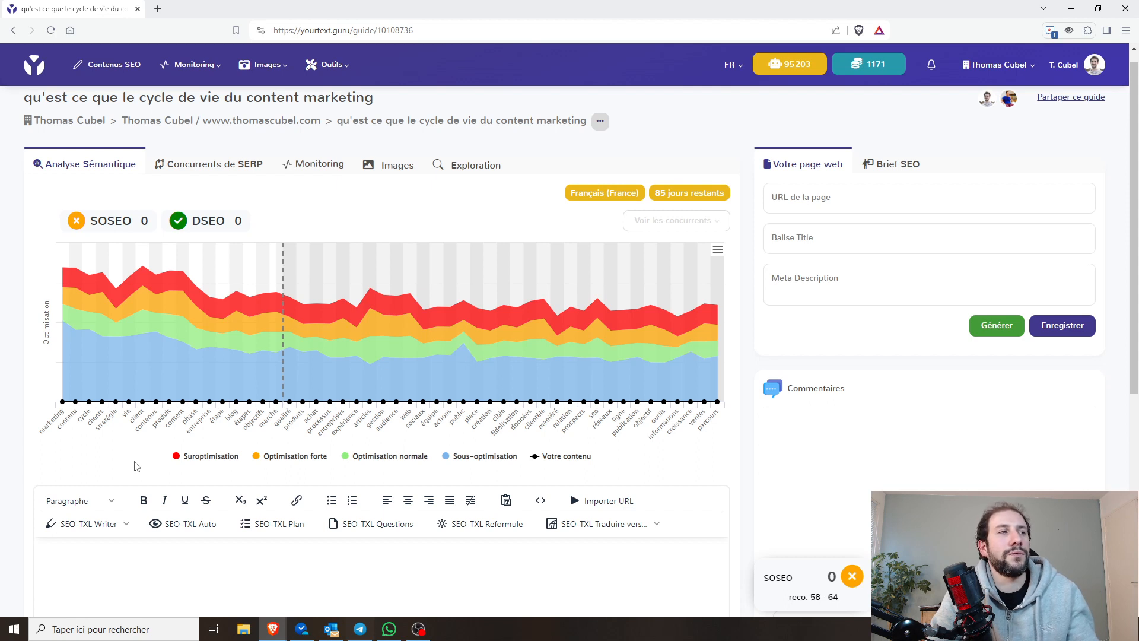
scroll(124, 446, "down", 1)
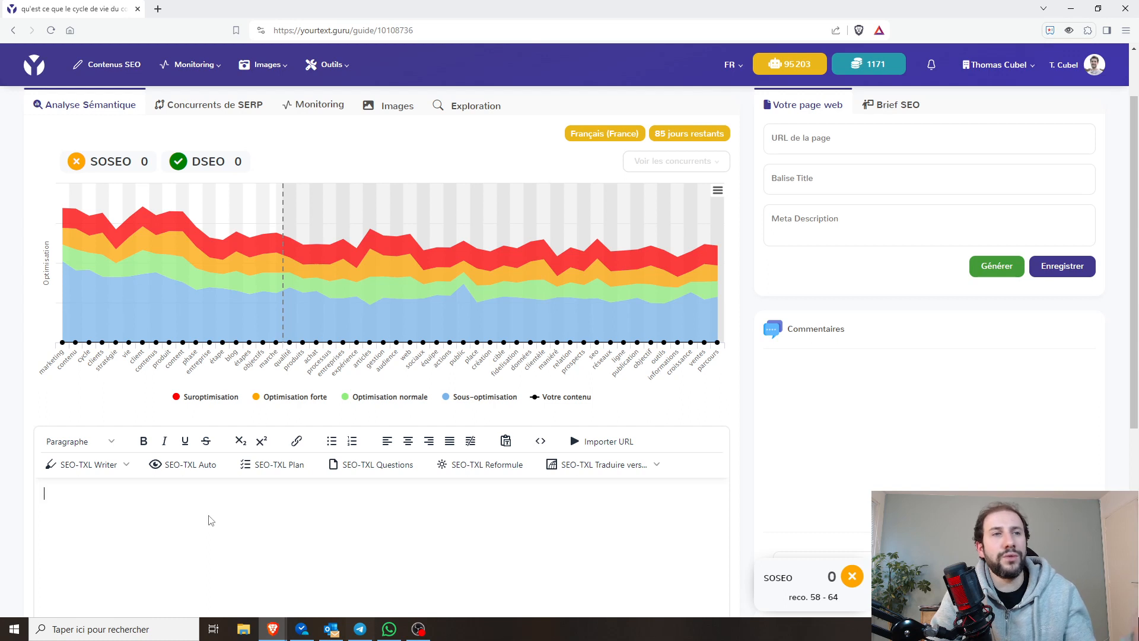
type("marketing")
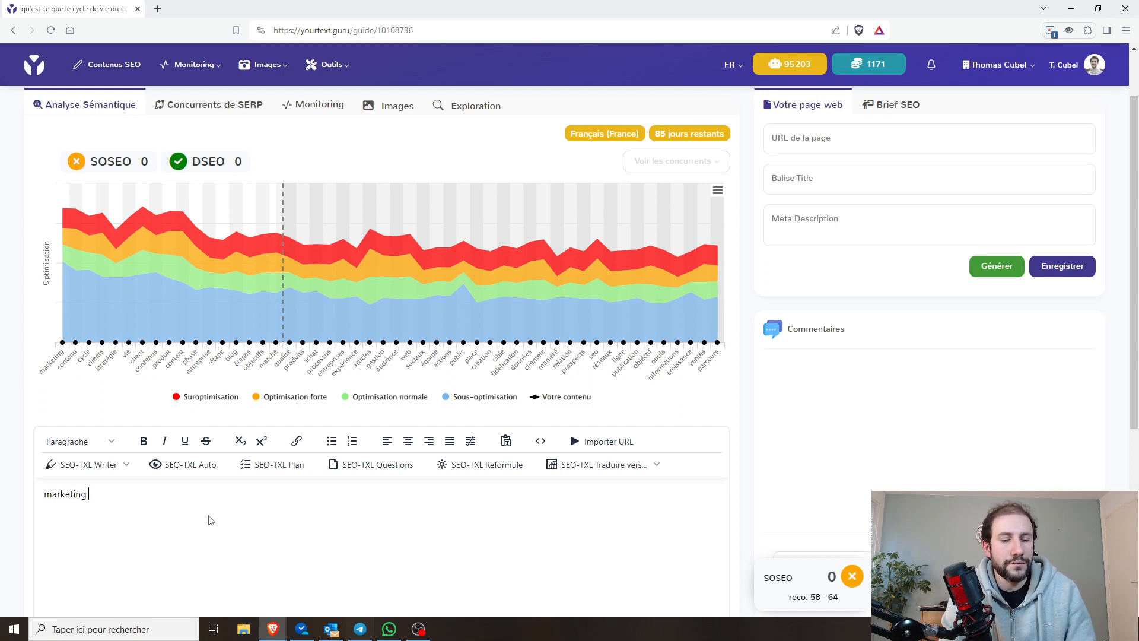
key("ctrl+a")
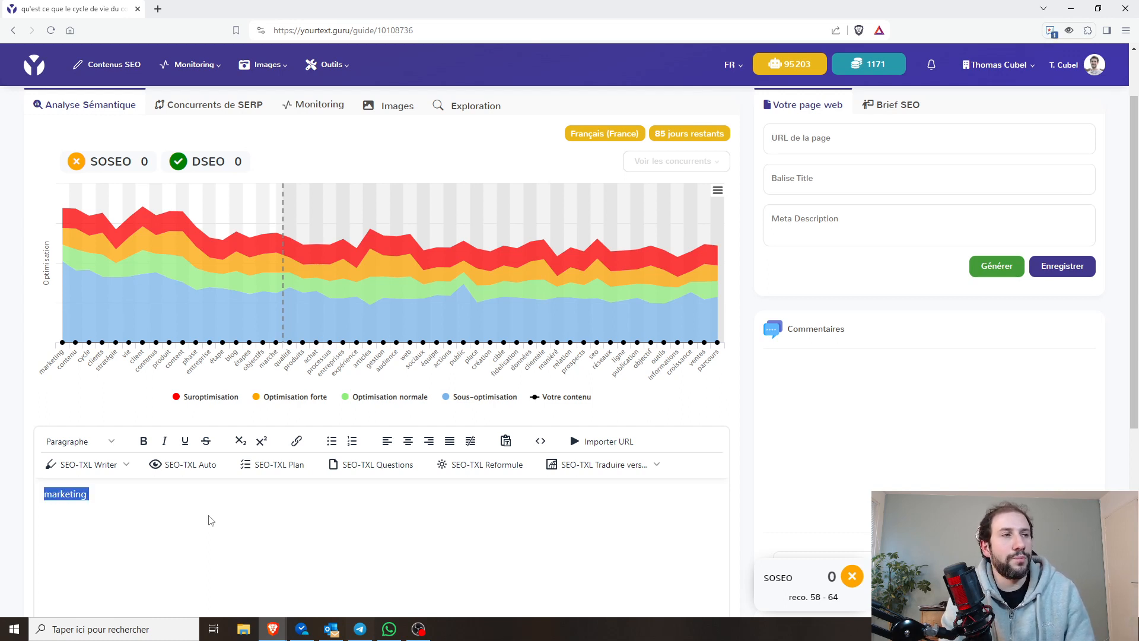
key("ctrl+c")
key("ctrl+v")
key("ctrl+v")
key("ctrl+v")
key("ctrl+v")
key("ctrl+v")
key("ctrl+v")
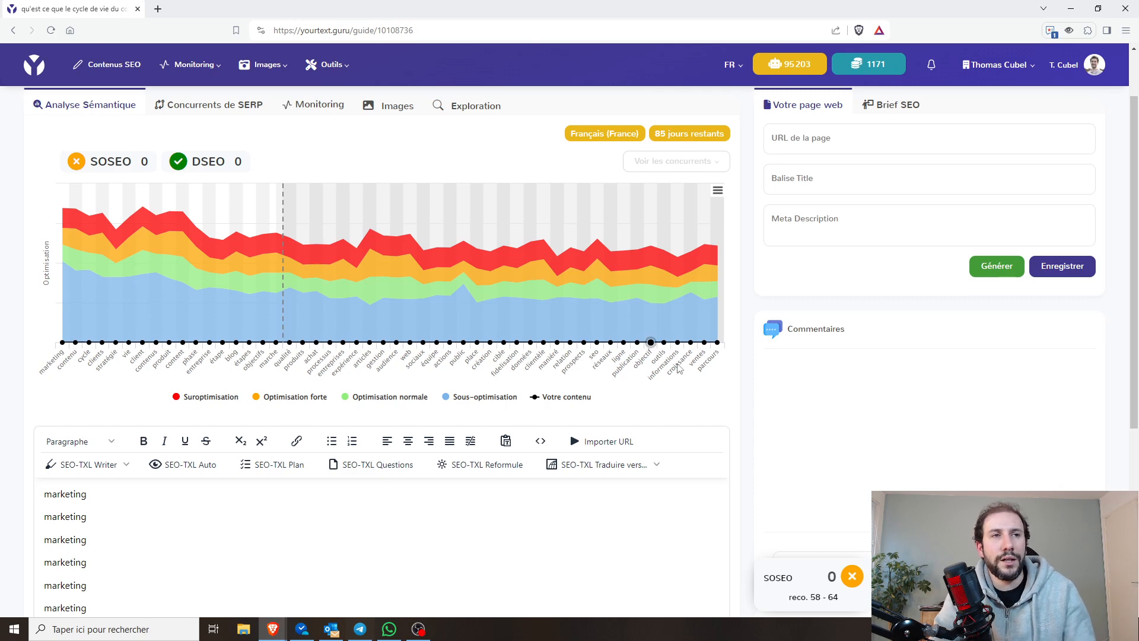
Step: Run the semantic analysis on the repeated keyword text and view its curve on the optimisation chart
scroll(680, 369, "down", 3)
left_click(687, 500)
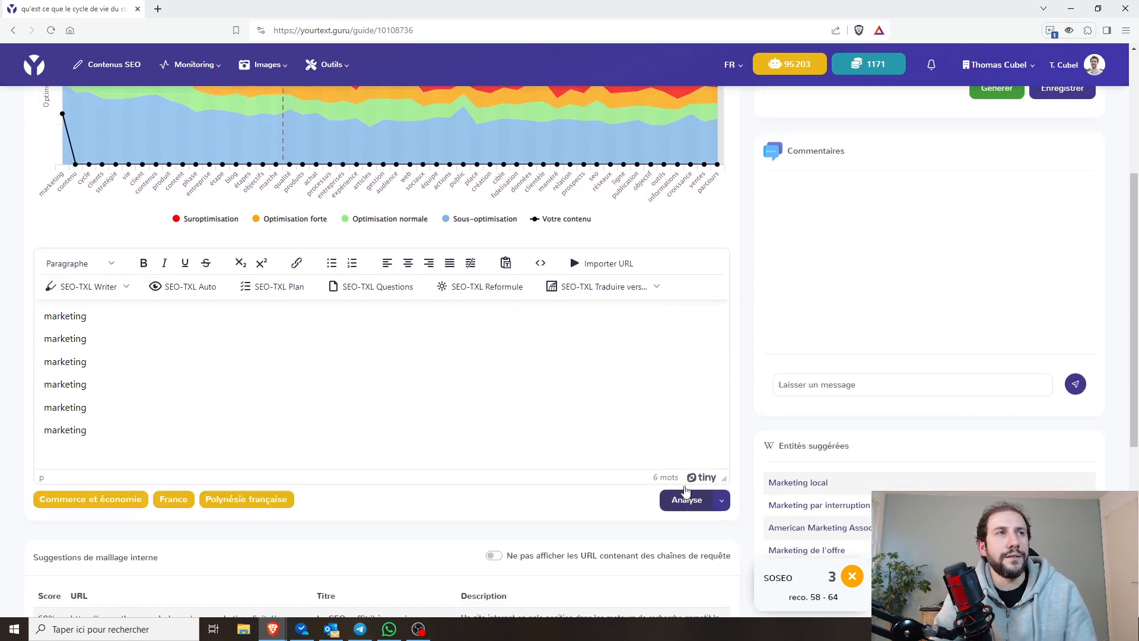
scroll(685, 489, "up", 3)
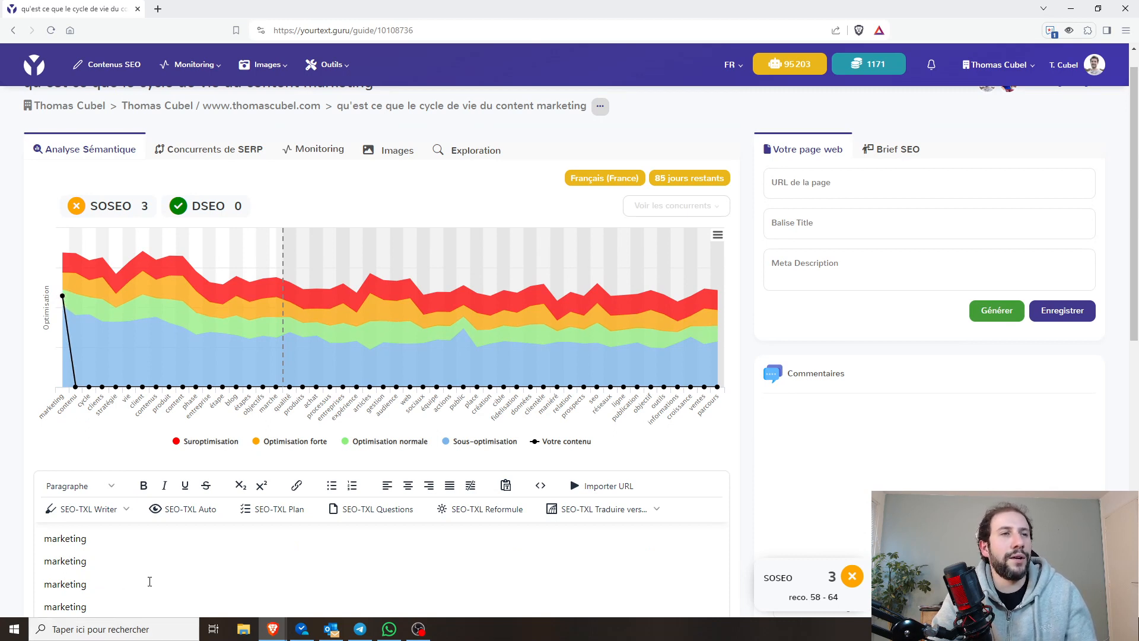
Step: Delete all the test text from the content editor and review the optimisation chart
key("ctrl+a")
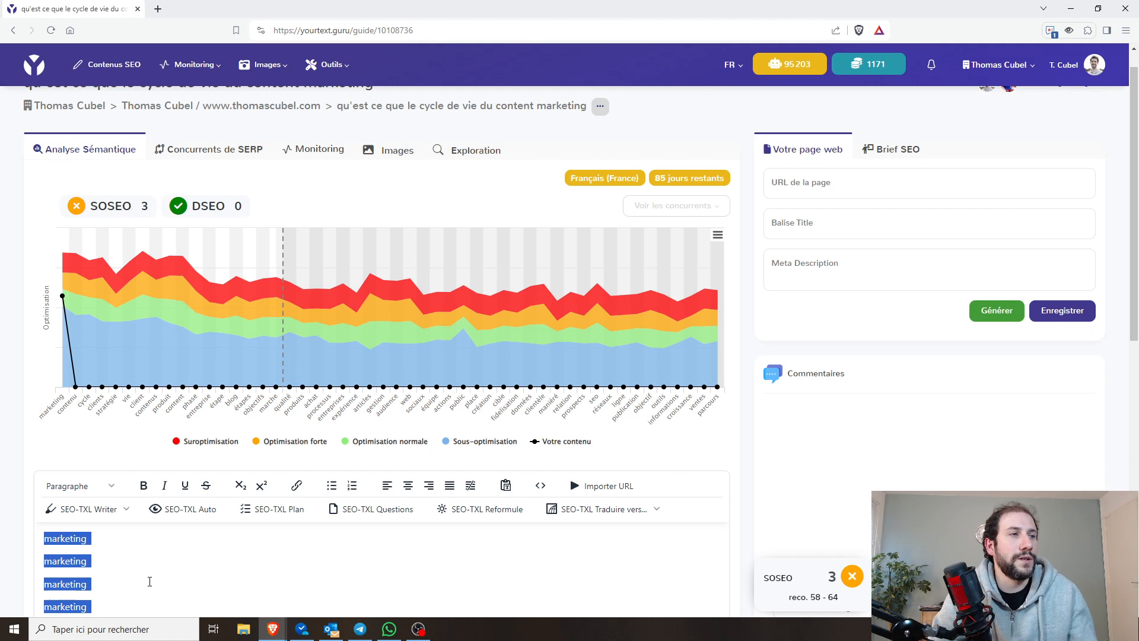
key("Delete")
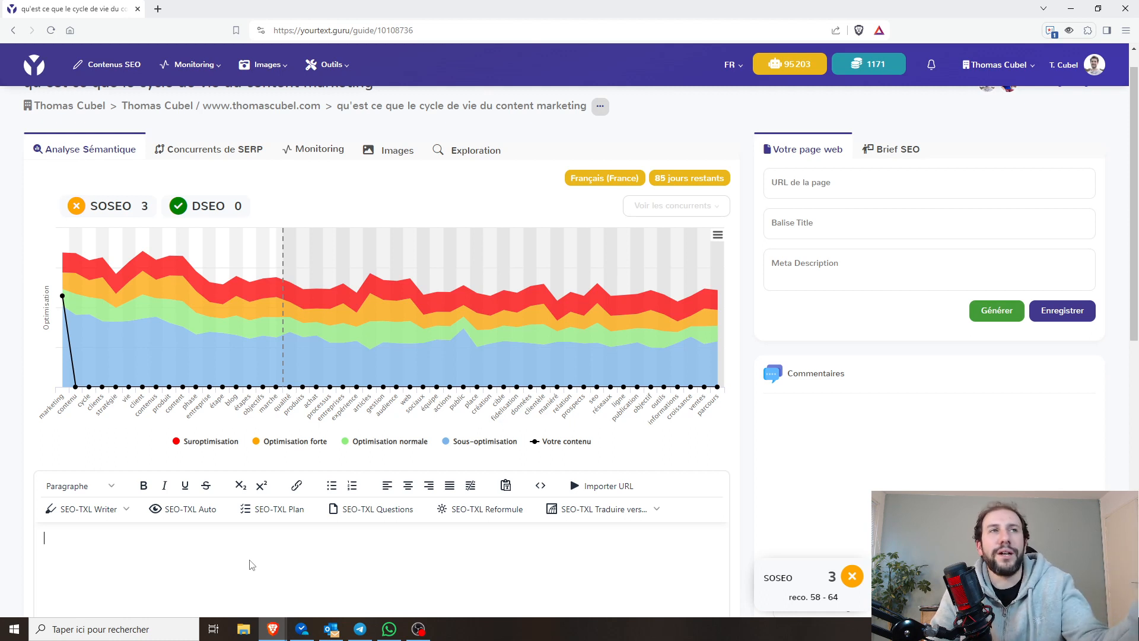
scroll(311, 467, "up", 1)
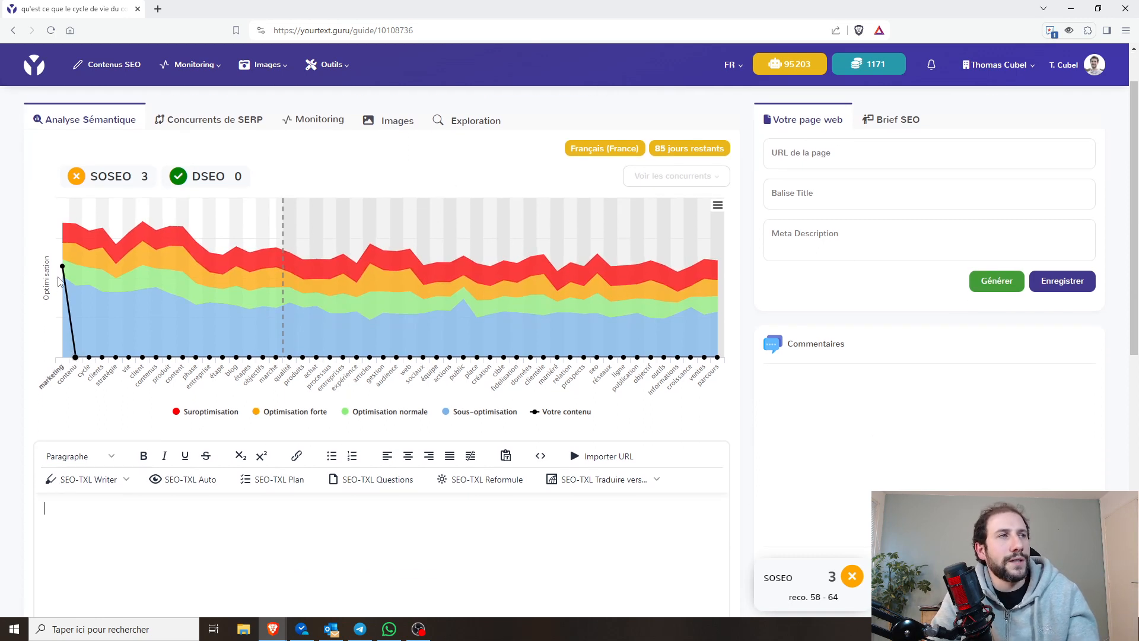
scroll(84, 290, "down", 1)
scroll(86, 293, "up", 1)
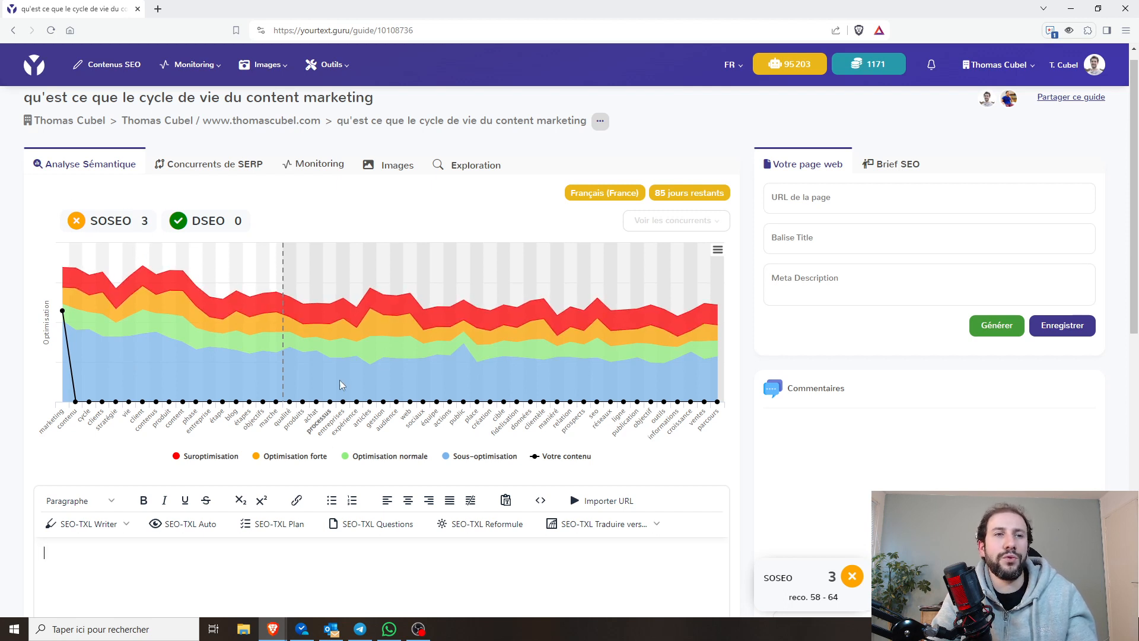
Step: Overlay the curves of competitors #2, #3 and #4 on the optimisation chart for comparison, and hide them again
mouse_move(795, 563)
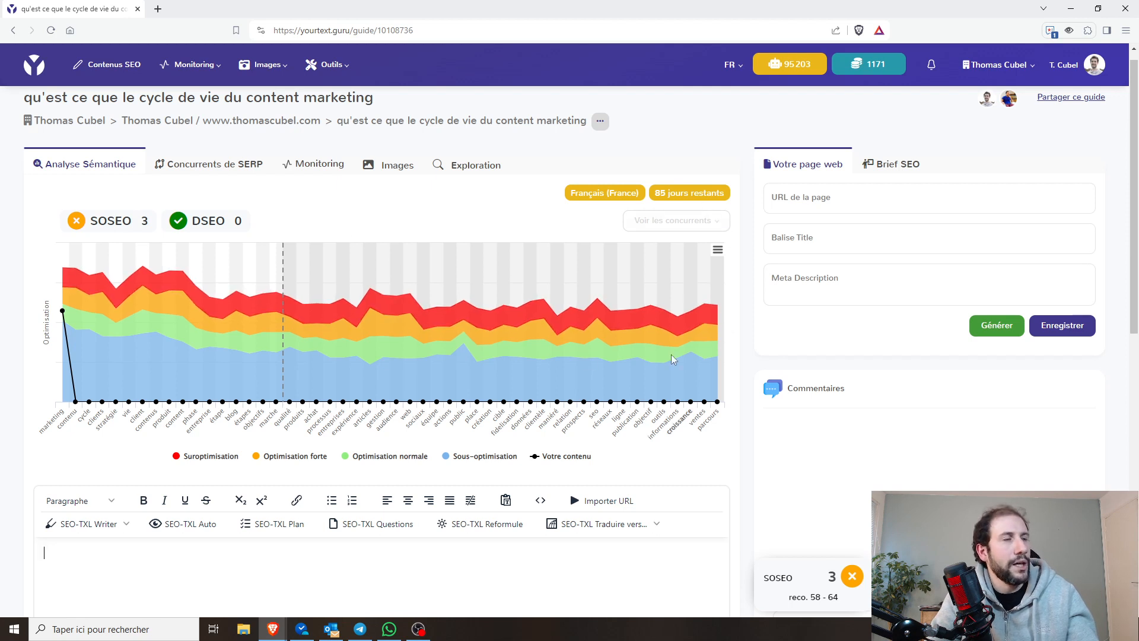
left_click(706, 221)
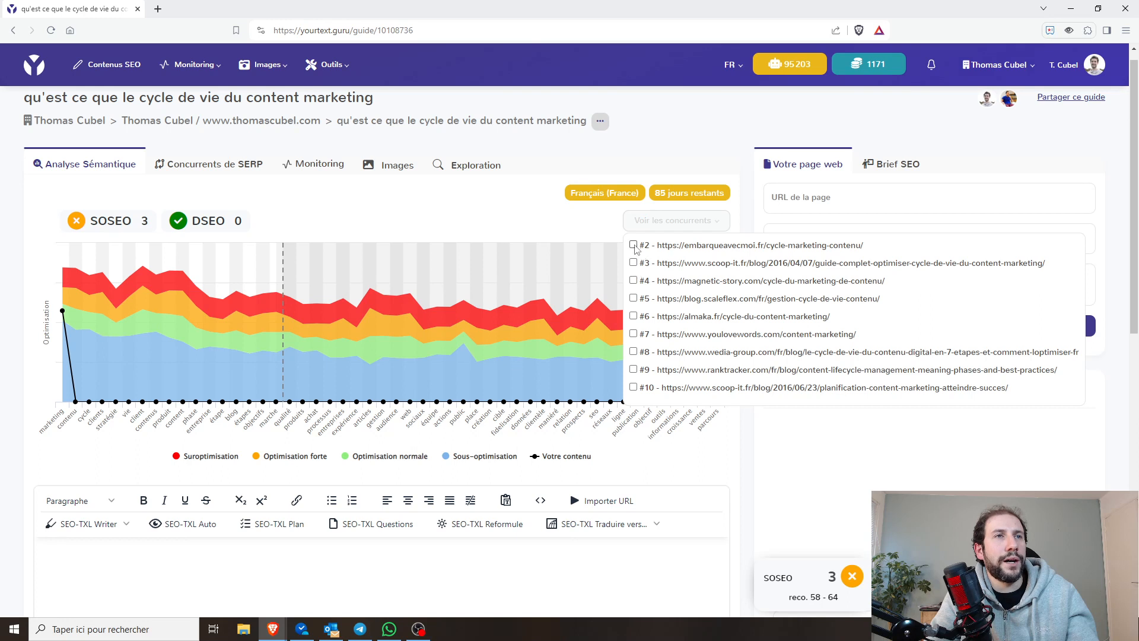
left_click(633, 245)
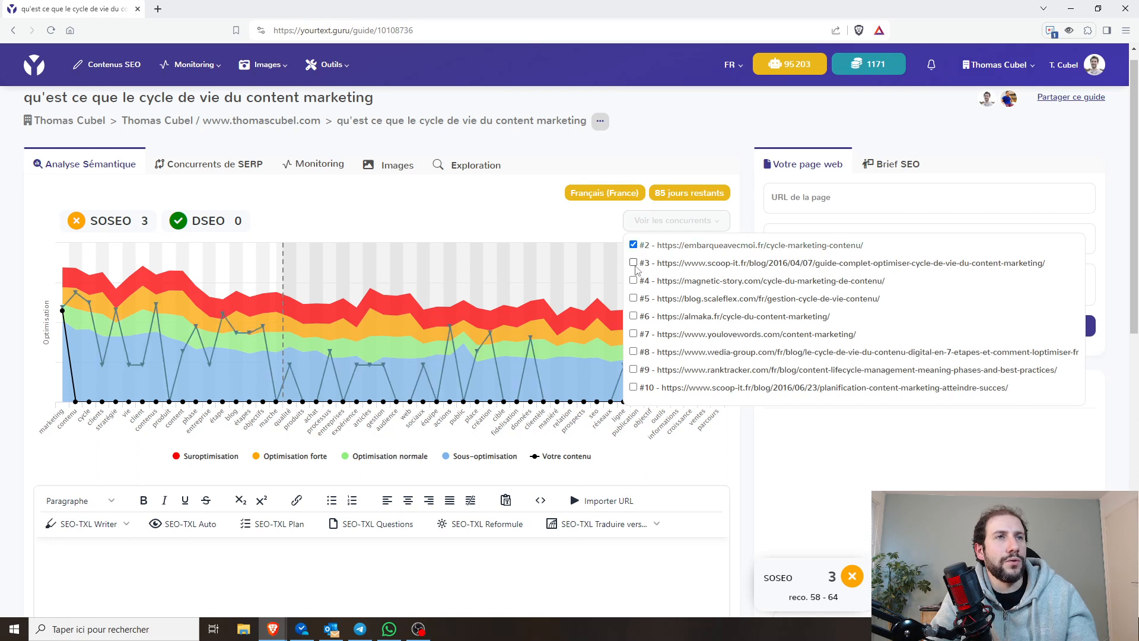
left_click(633, 263)
left_click(633, 280)
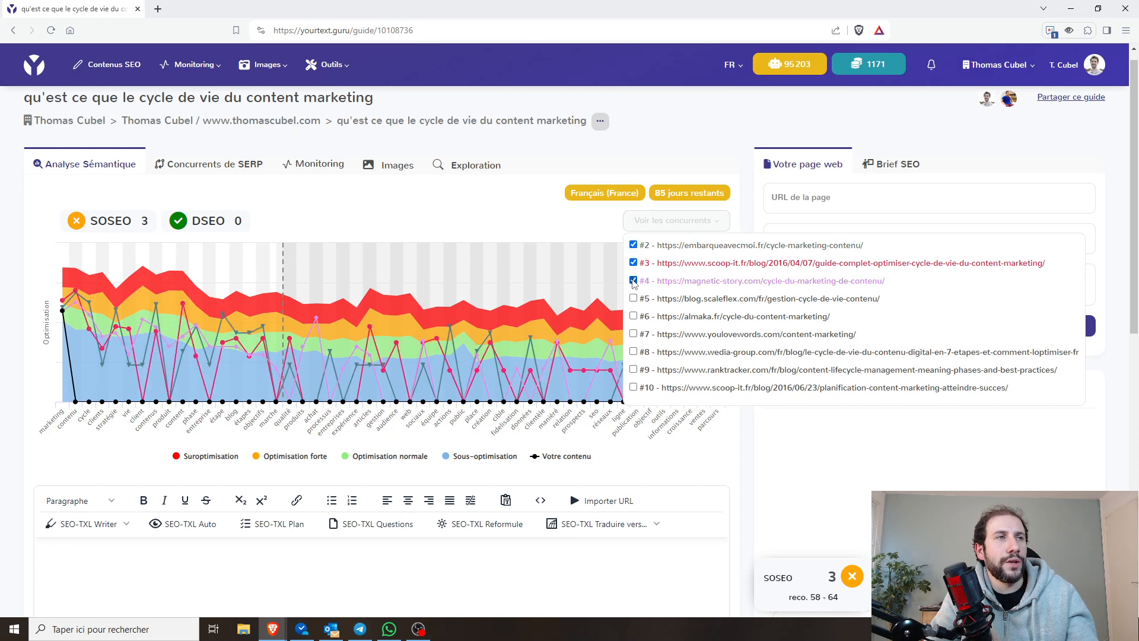
left_click(633, 280)
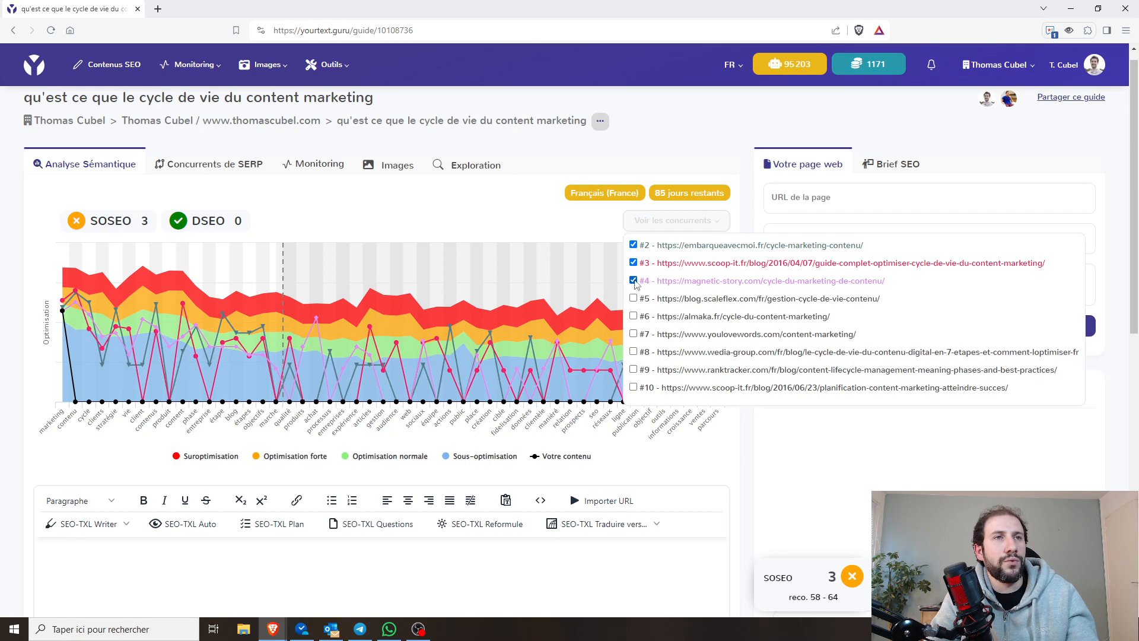
left_click(633, 262)
left_click(633, 245)
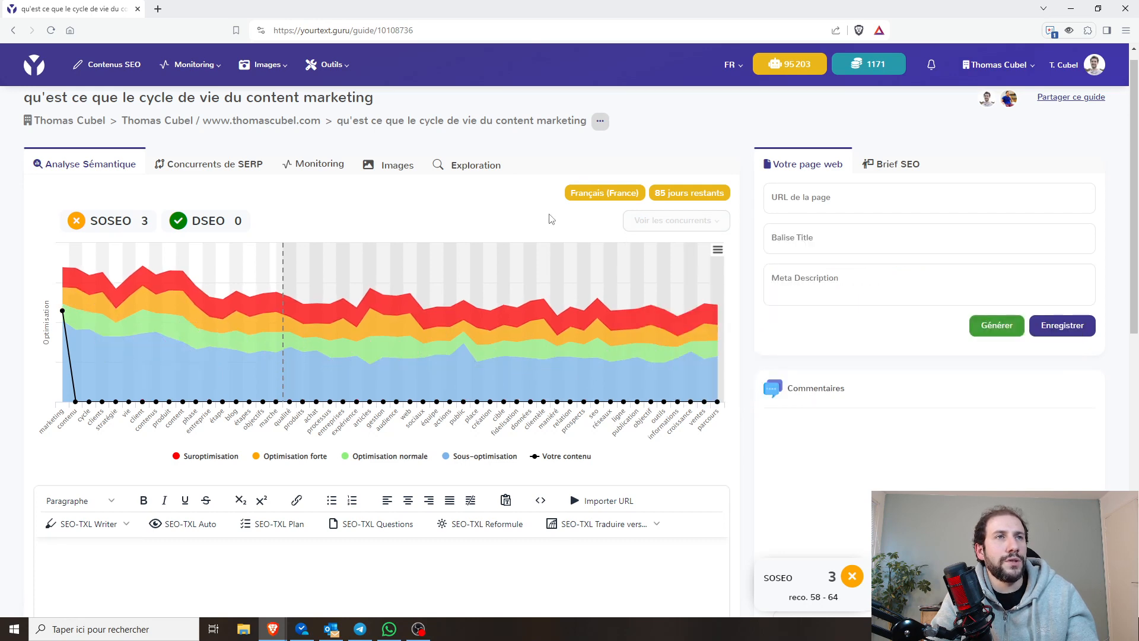
Step: Examine the SERP competitors' SOSEO and DSEO scores and word counts, and return to the semantic analysis
left_click(227, 168)
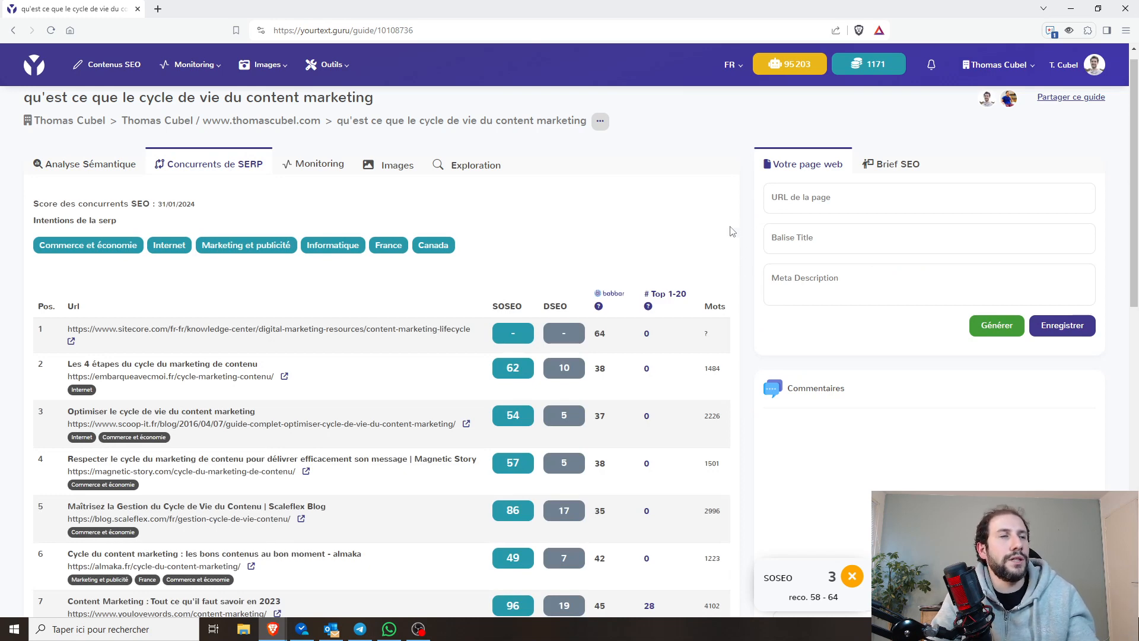
scroll(748, 228, "down", 3)
scroll(380, 344, "up", 3)
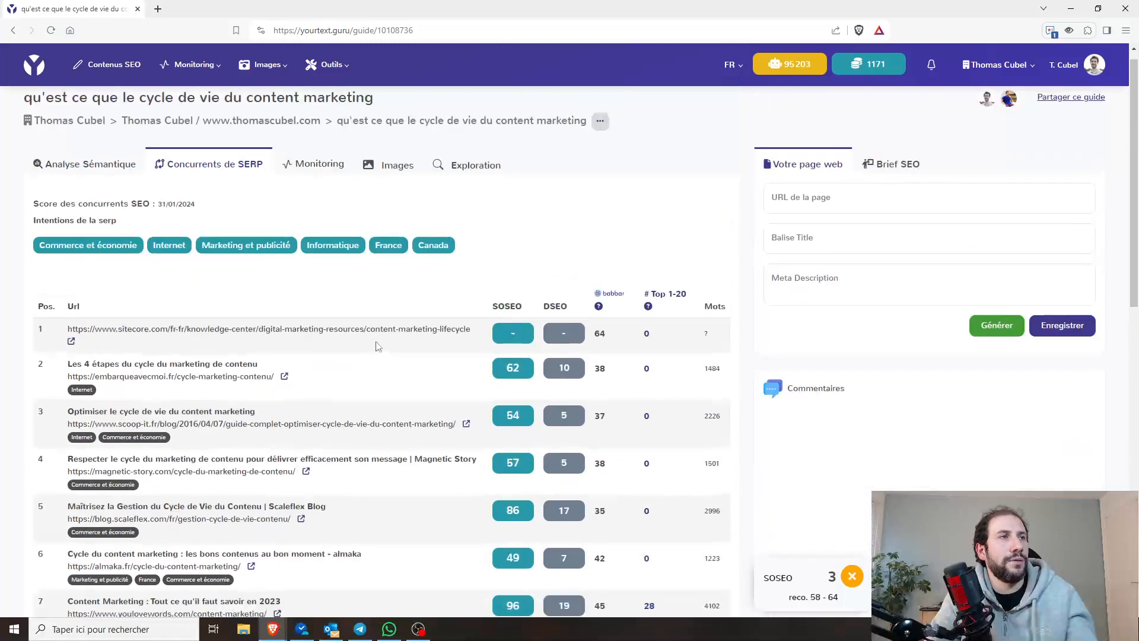
scroll(233, 491, "down", 2)
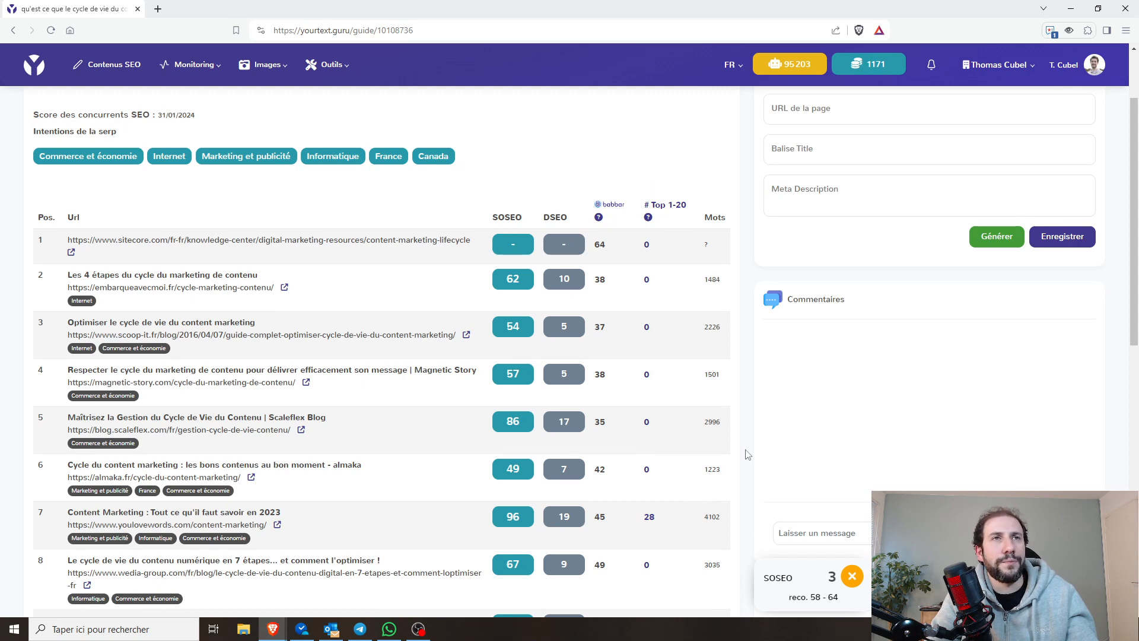
scroll(746, 454, "up", 2)
left_click(103, 180)
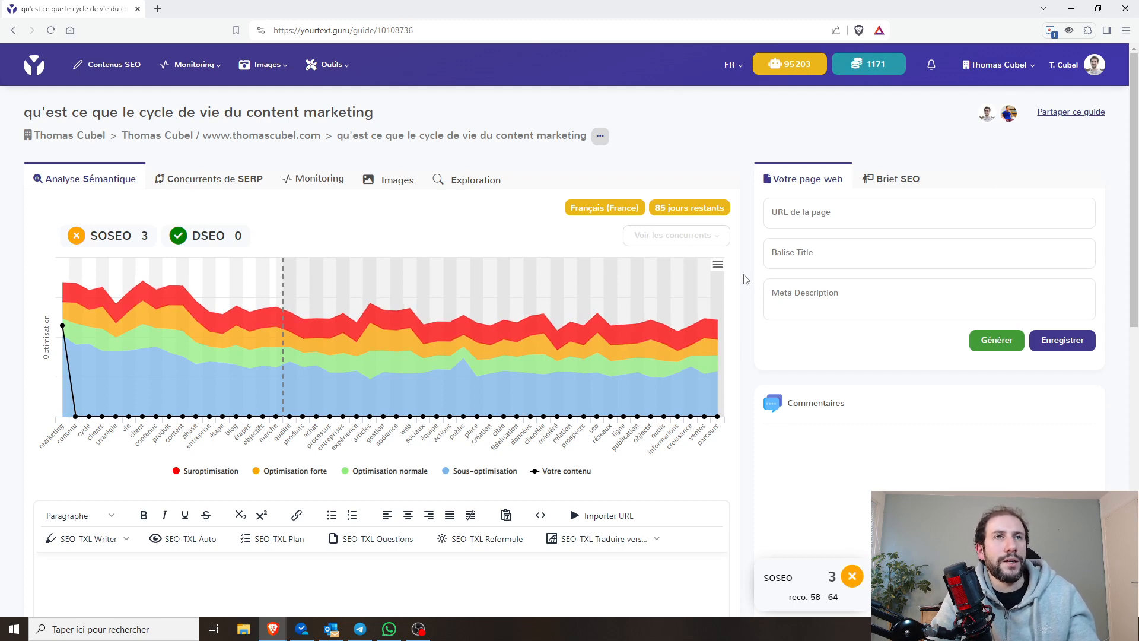
Step: View the paragraph and heading styles h1 to h6 offered by the content editor without applying one
scroll(736, 291, "down", 5)
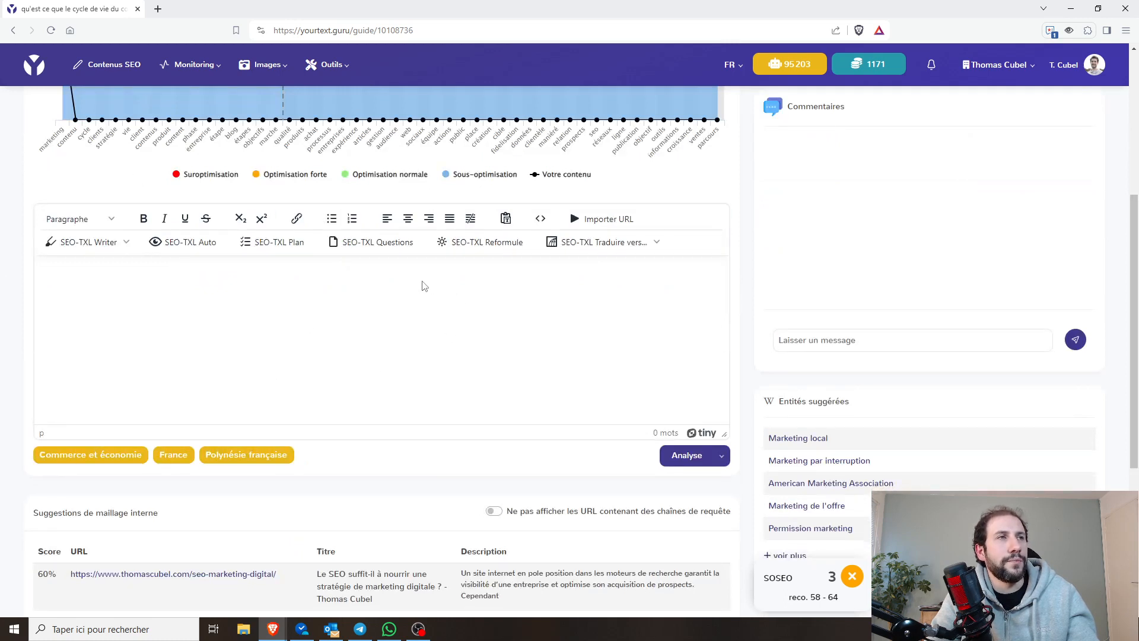
scroll(433, 289, "up", 1)
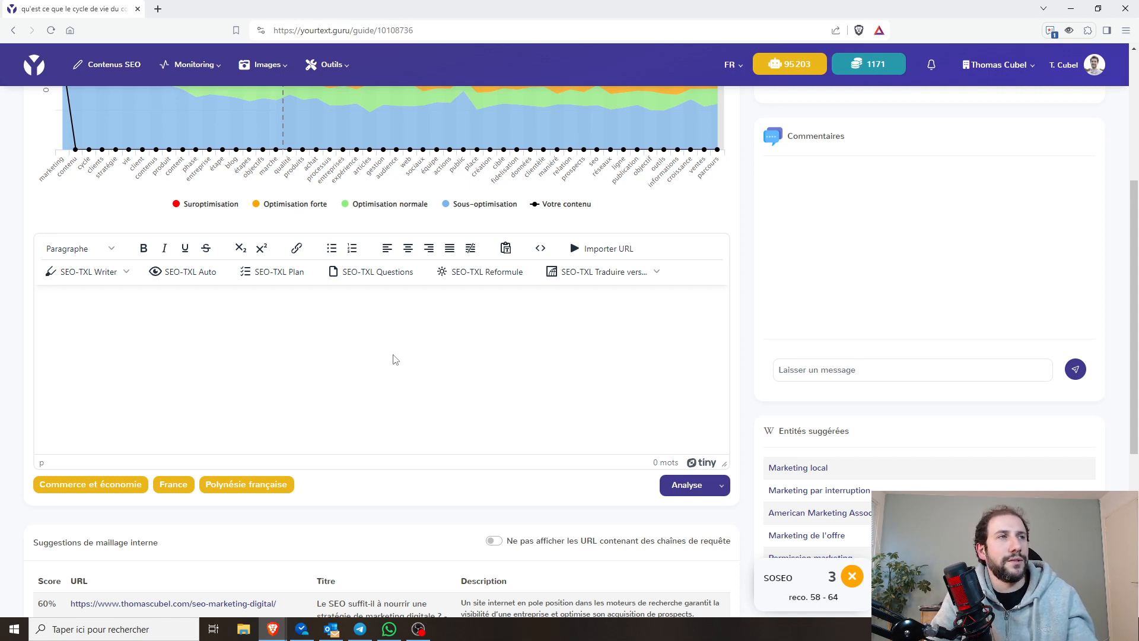
left_click(77, 249)
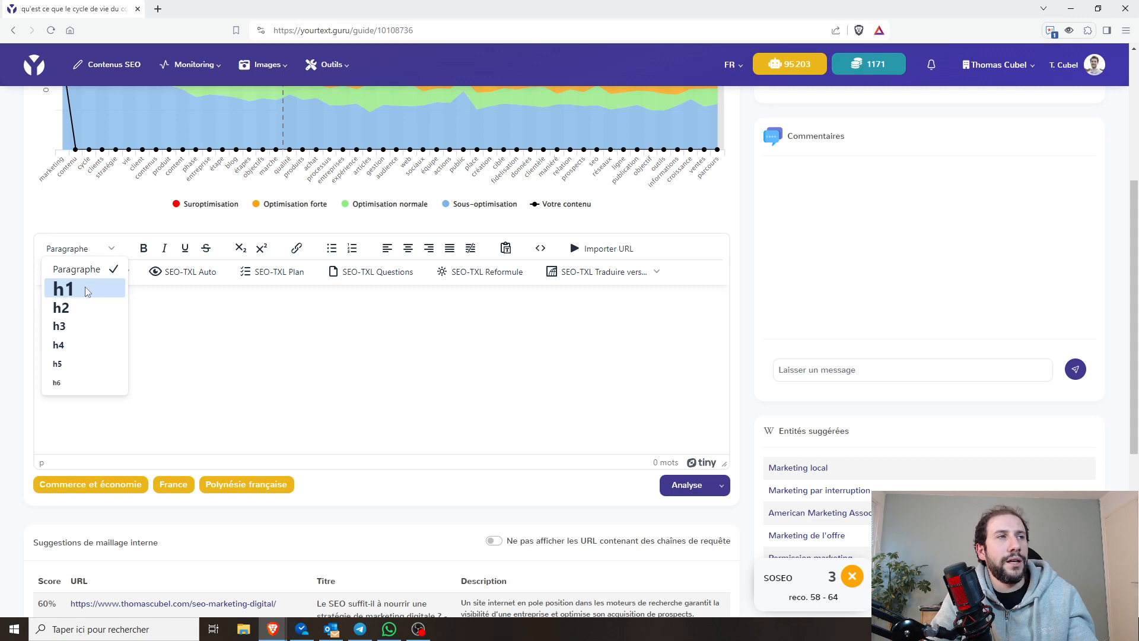
left_click(188, 339)
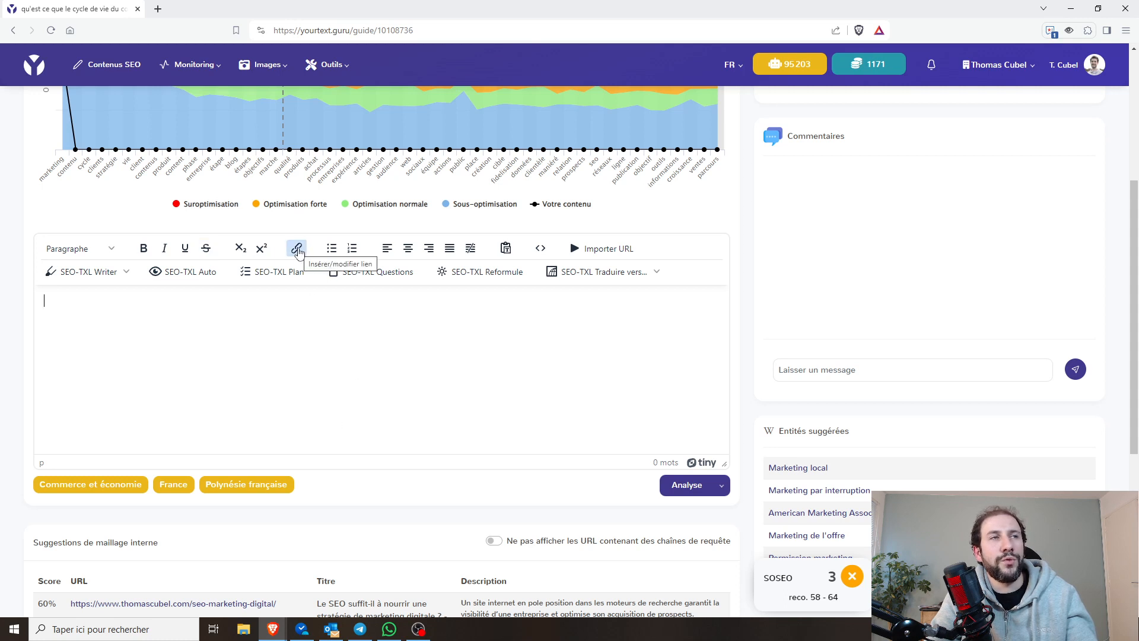
left_click(330, 303)
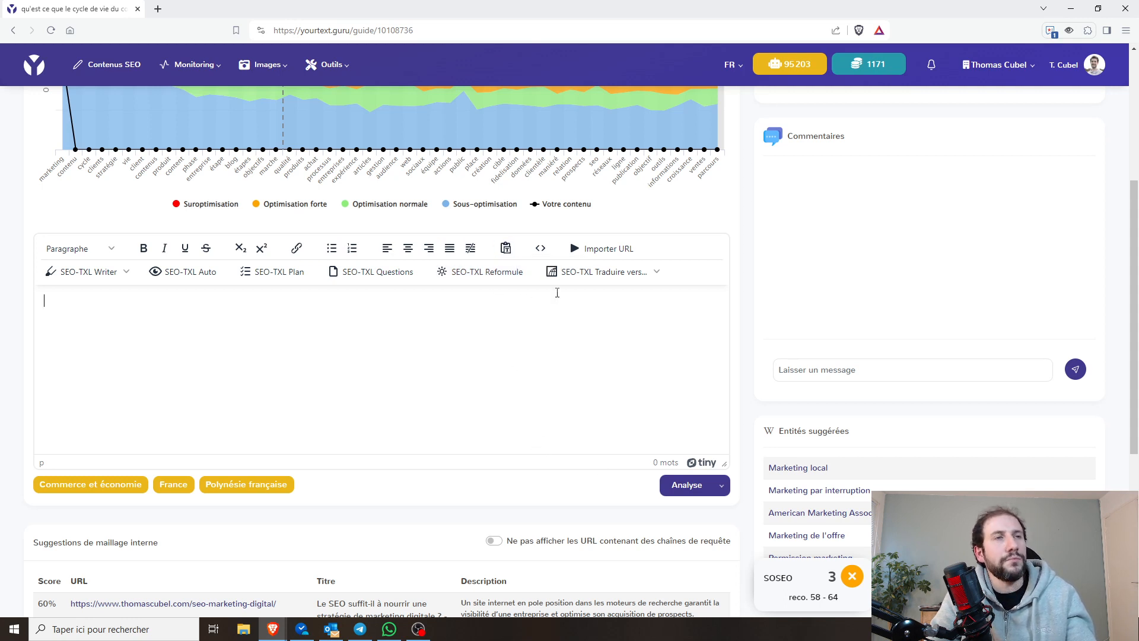
Step: View the dialog for importing content from a URL and close it without importing anything
left_click(602, 252)
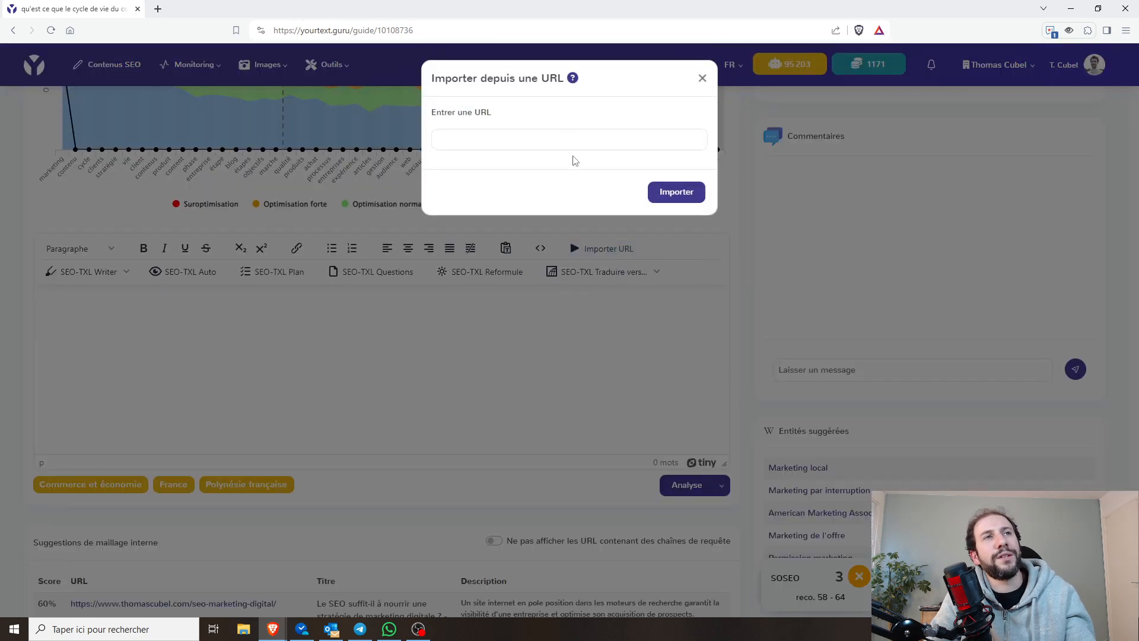
left_click(569, 137)
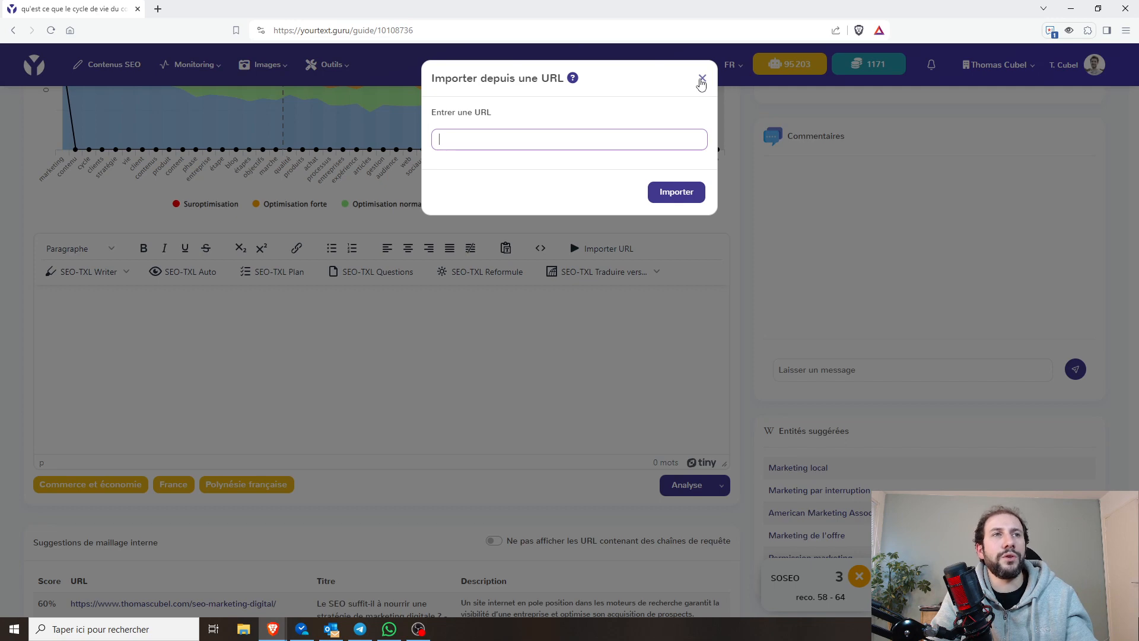
left_click(703, 79)
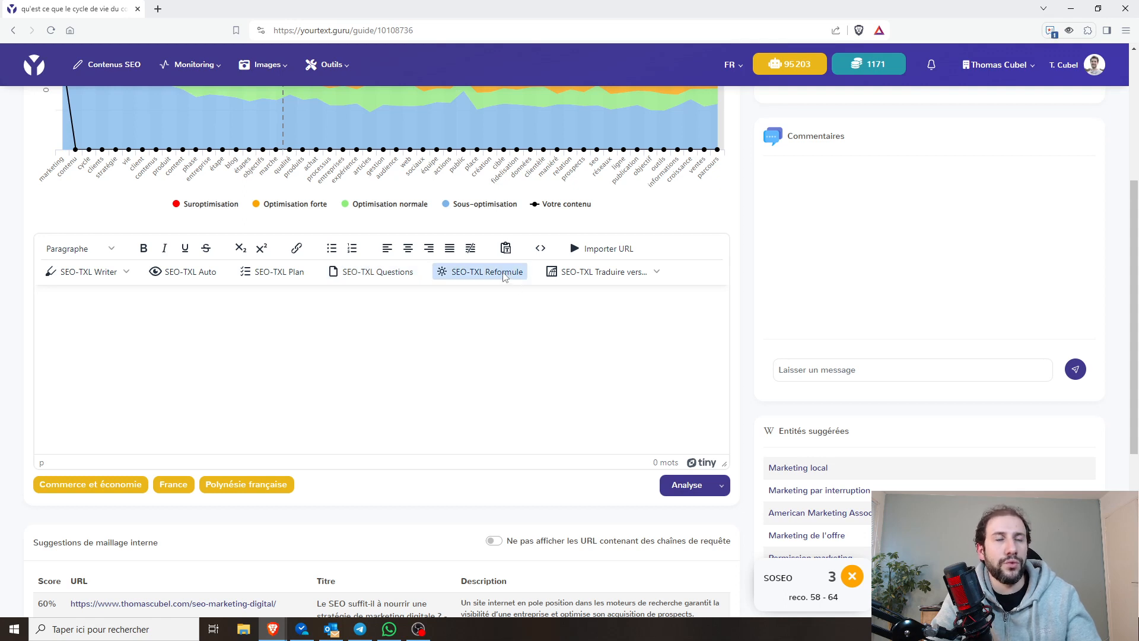
Step: View the target languages offered by SEO-TXL Traduire vers and close the list without choosing one
left_click(656, 272)
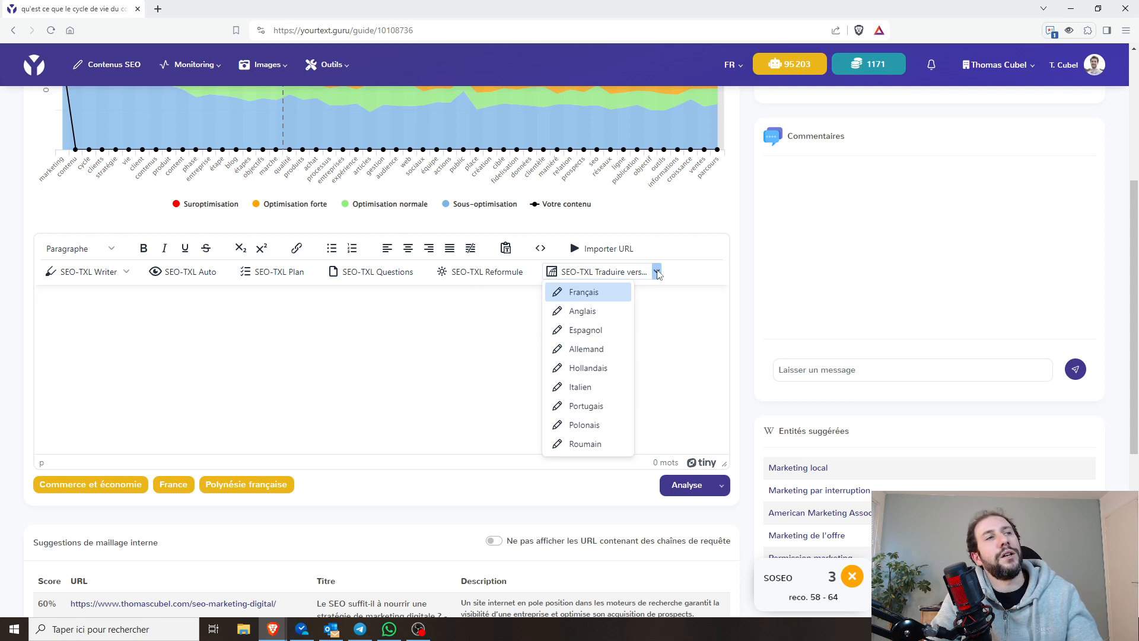
left_click(678, 340)
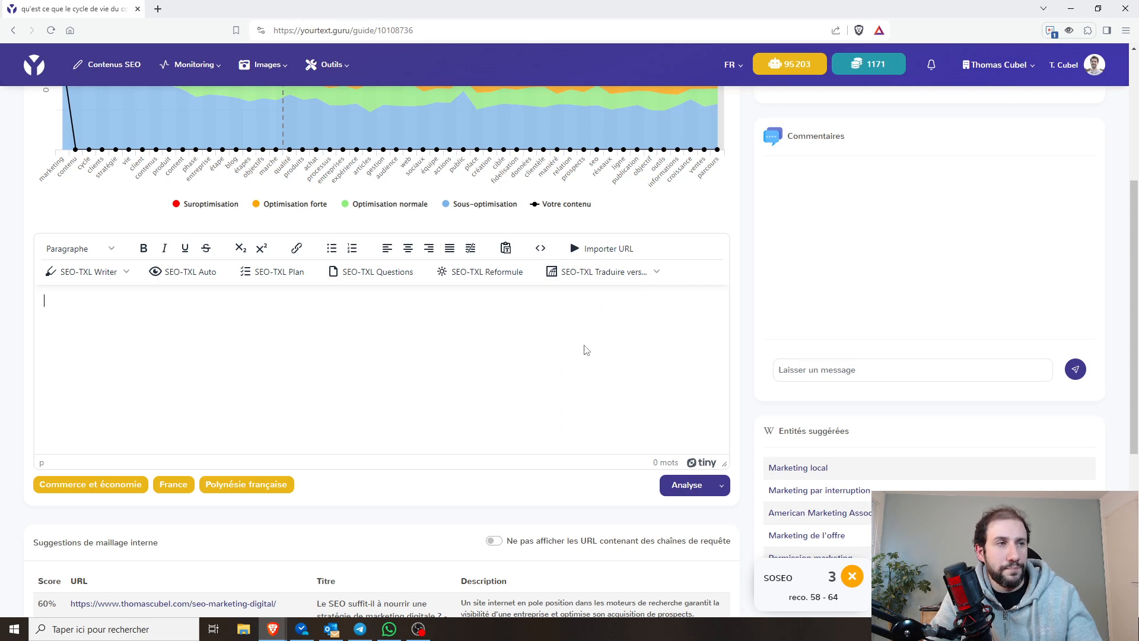
Step: View the validation request option attached to the editor's Analyse command without requesting validation
scroll(585, 349, "down", 2)
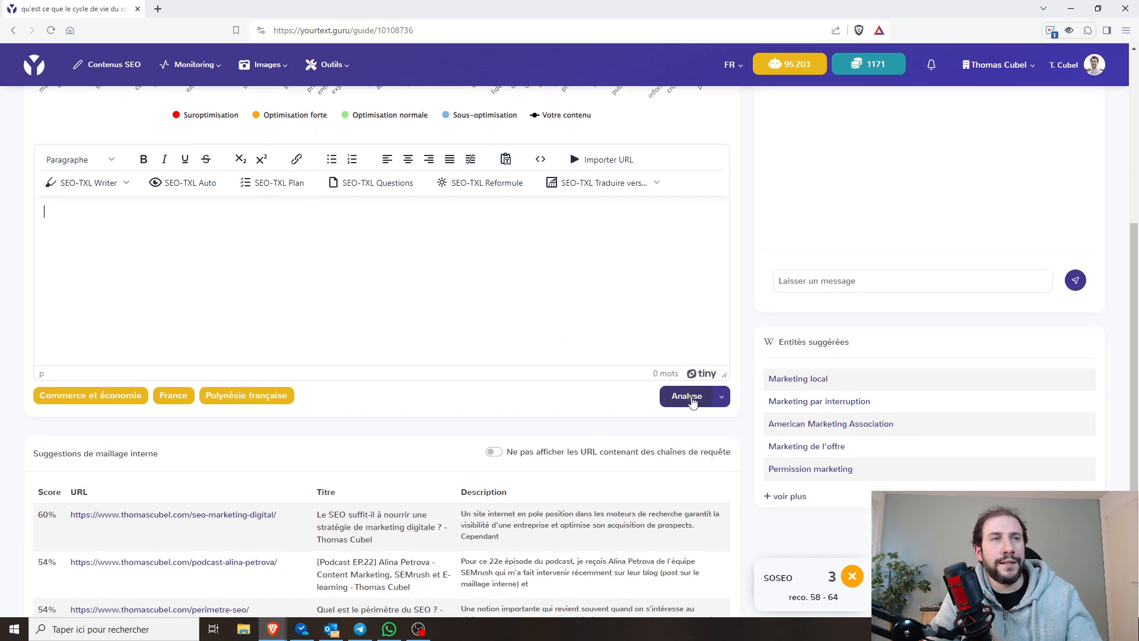
scroll(453, 351, "up", 3)
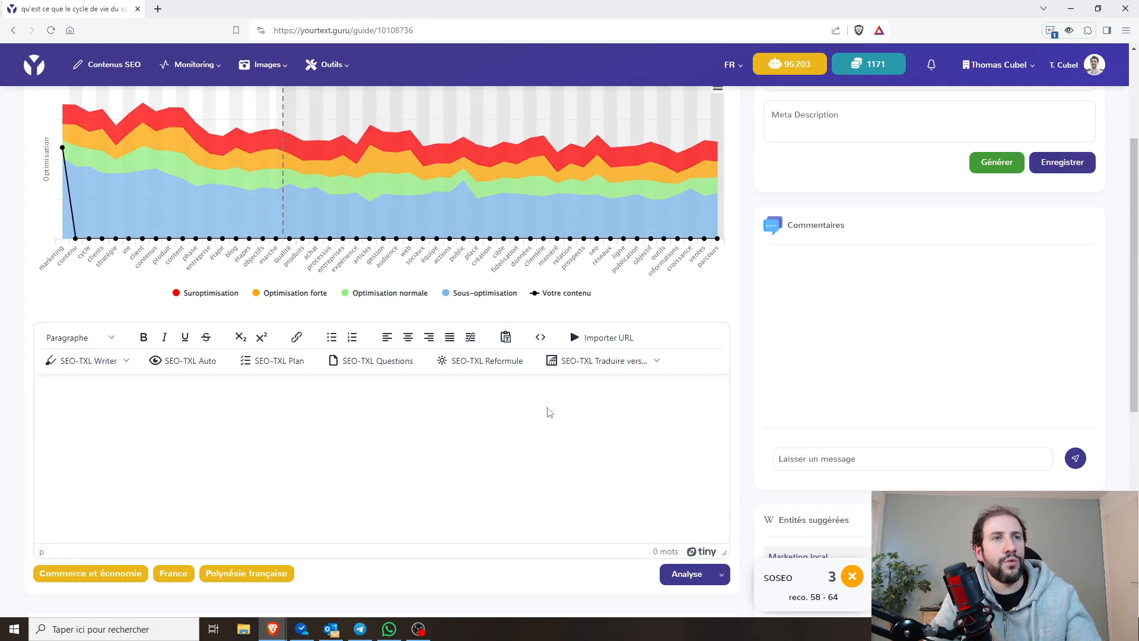
scroll(739, 384, "down", 3)
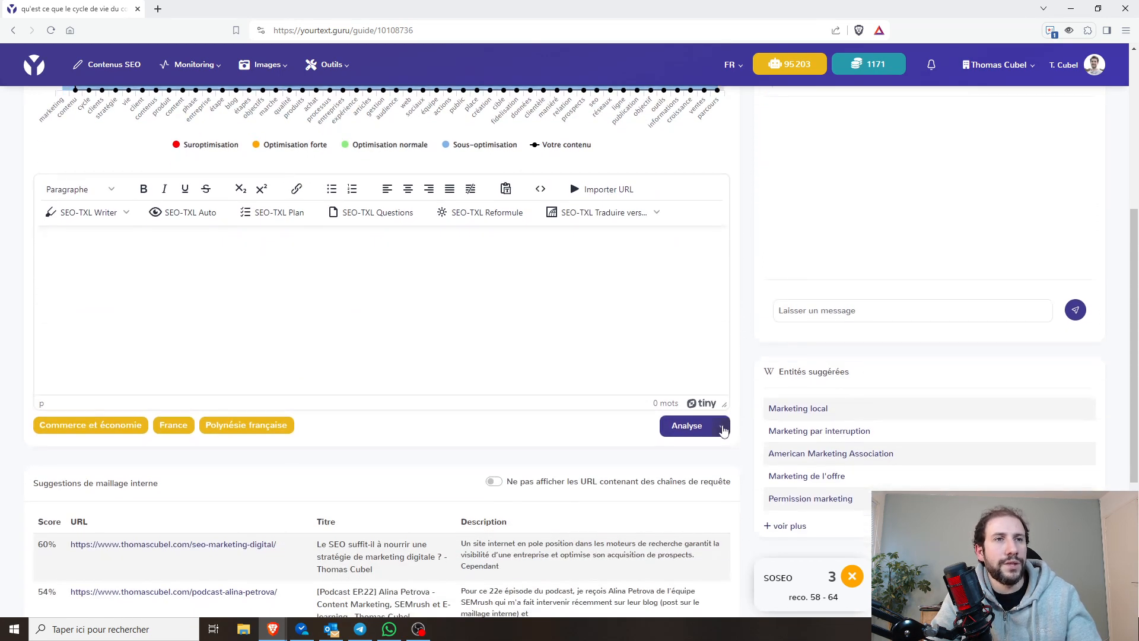
left_click(723, 429)
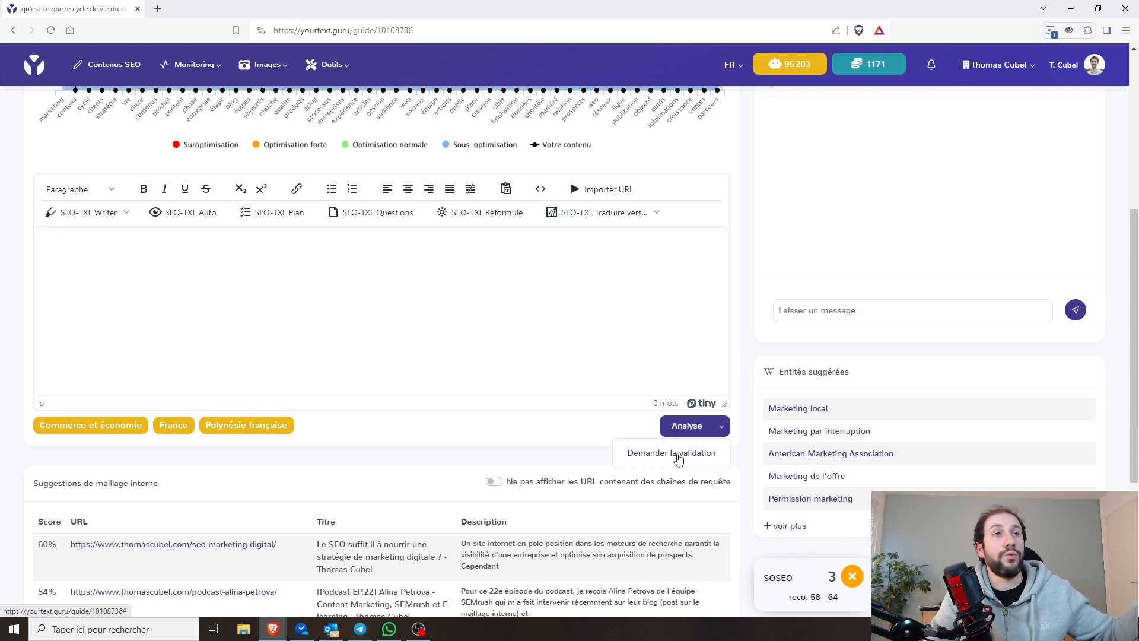
scroll(727, 392, "up", 3)
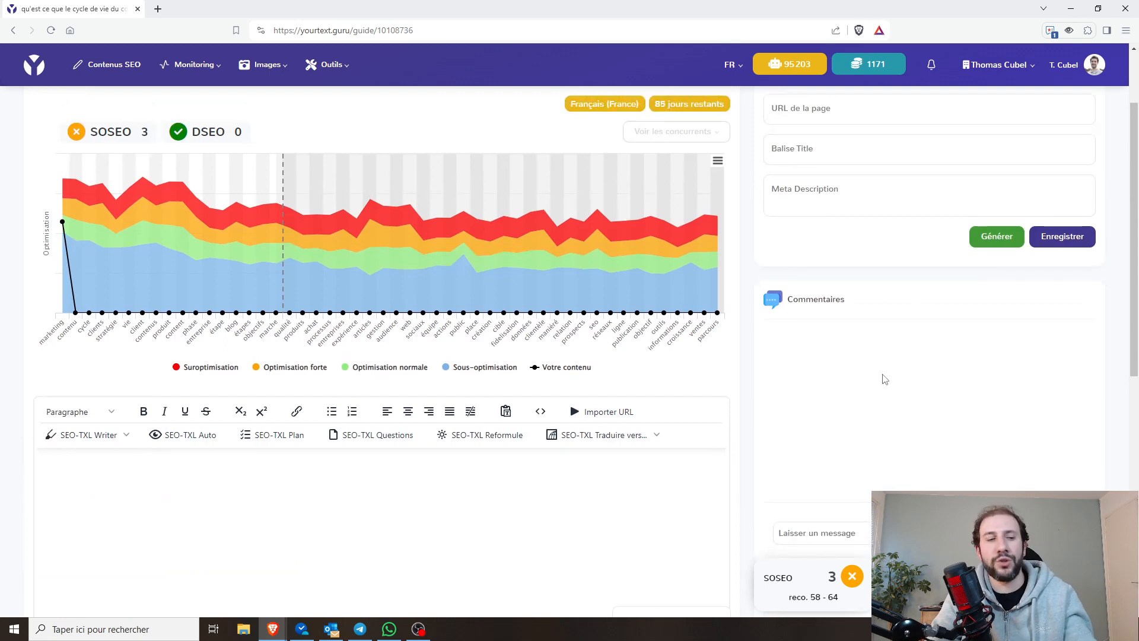
scroll(758, 378, "down", 4)
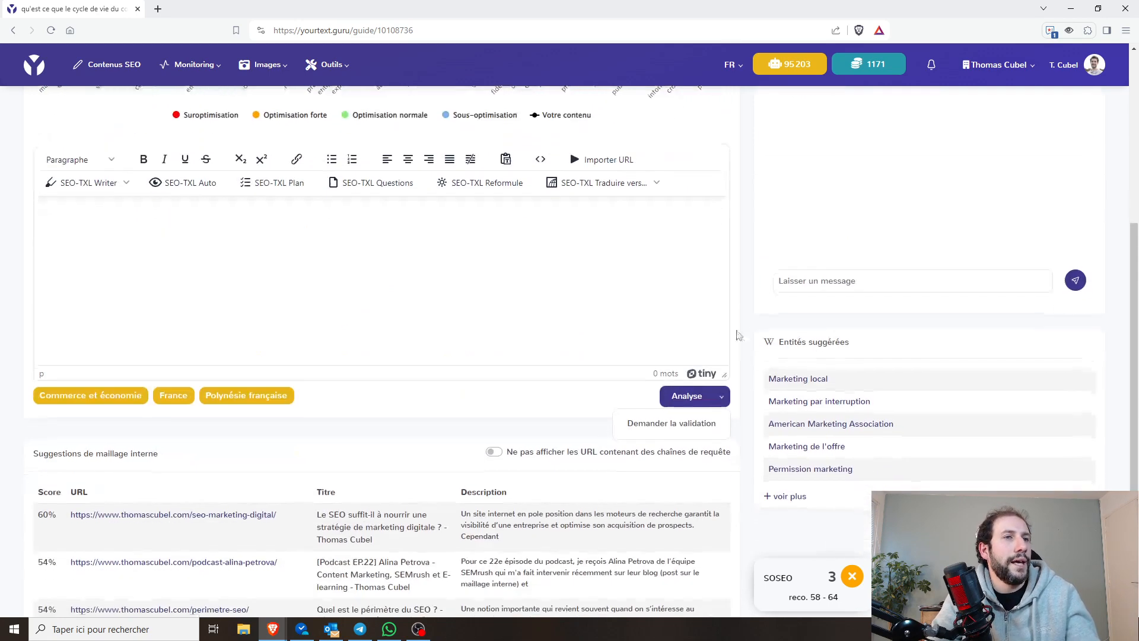
Step: View the Brief SEO section without generating a brief, and return to the web page fields
scroll(744, 311, "up", 5)
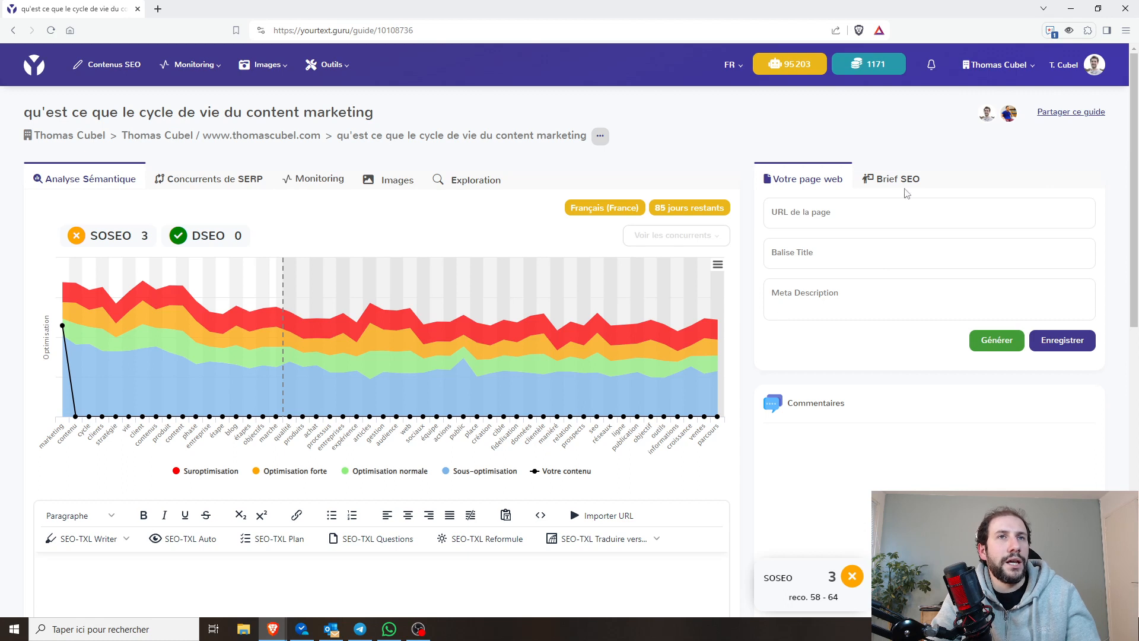
left_click(901, 179)
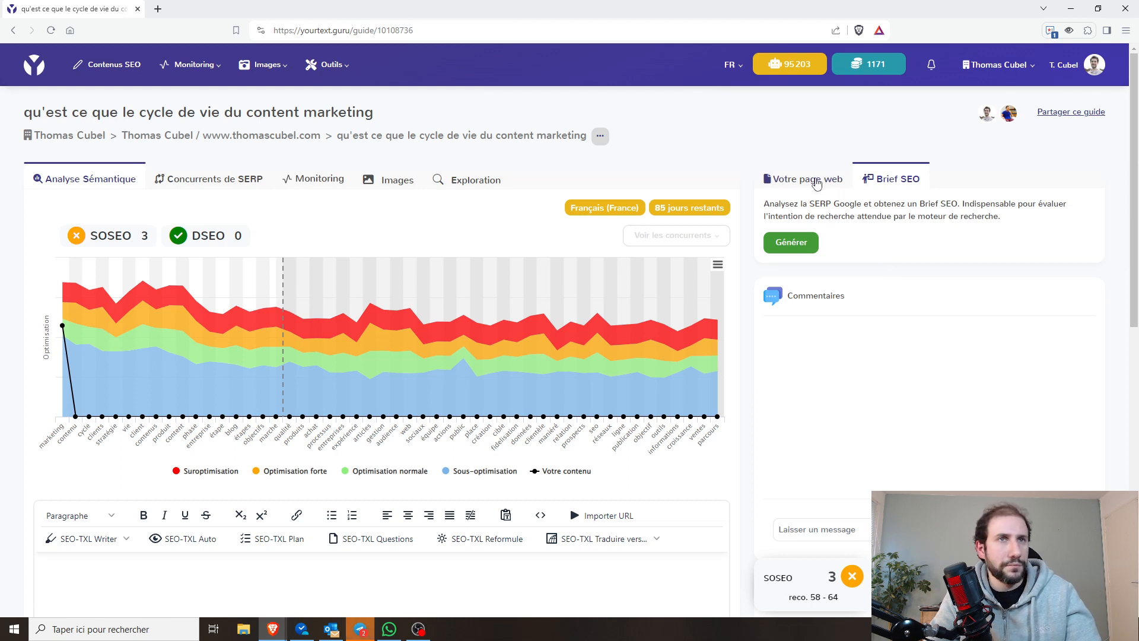
left_click(815, 178)
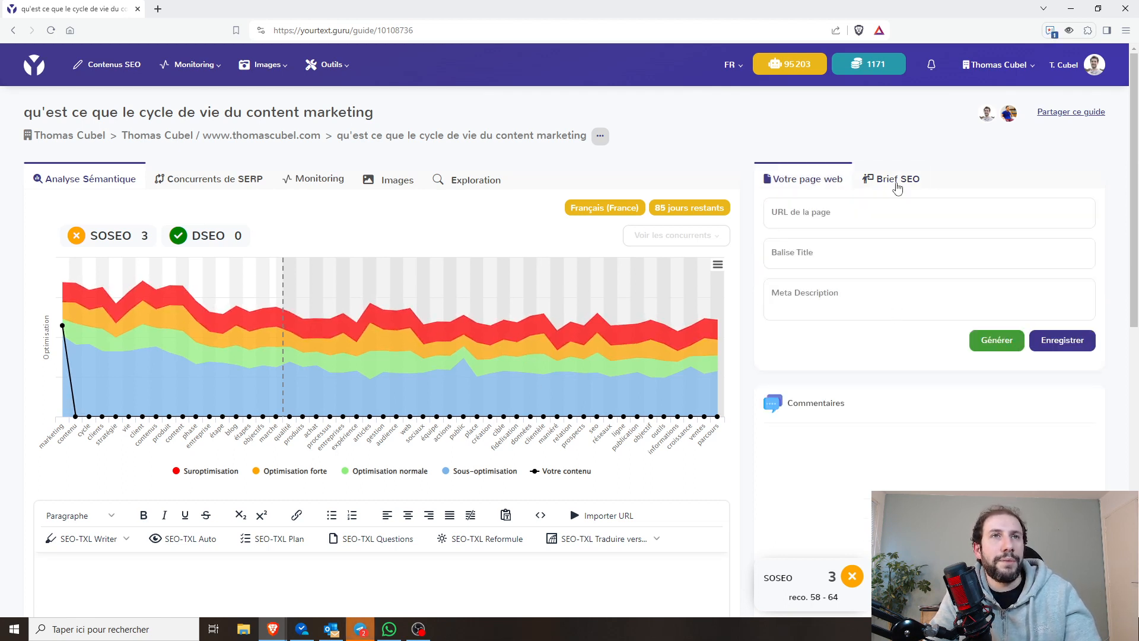
Step: Examine the internal linking suggestions below the content editor, including their scores, URLs, titles and descriptions
scroll(890, 363, "down", 2)
scroll(889, 363, "down", 4)
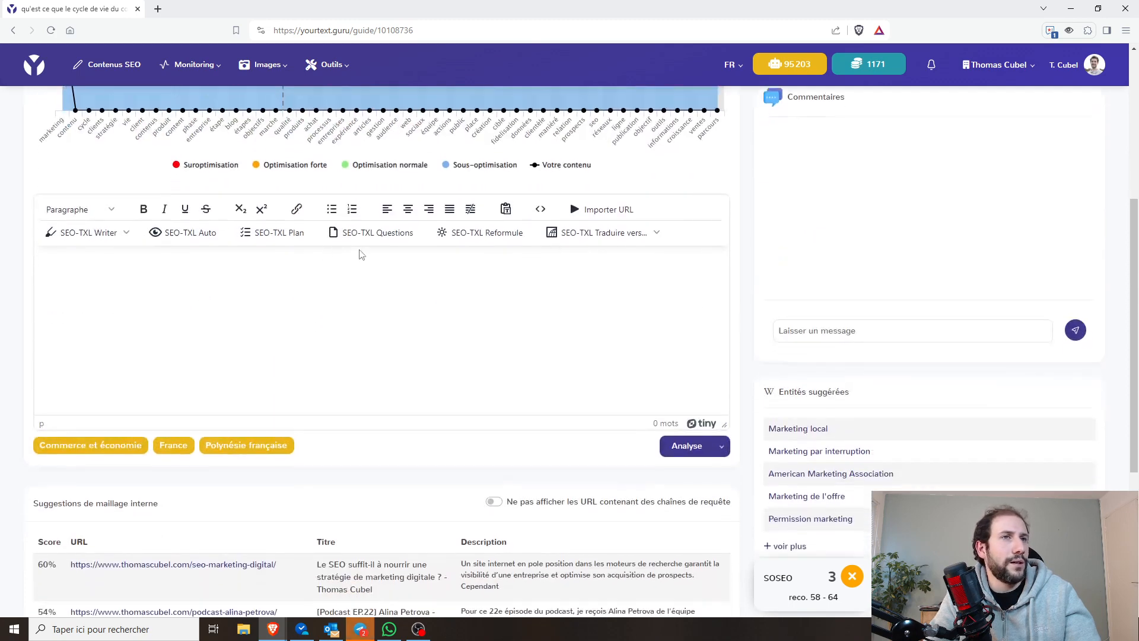
scroll(328, 245, "down", 2)
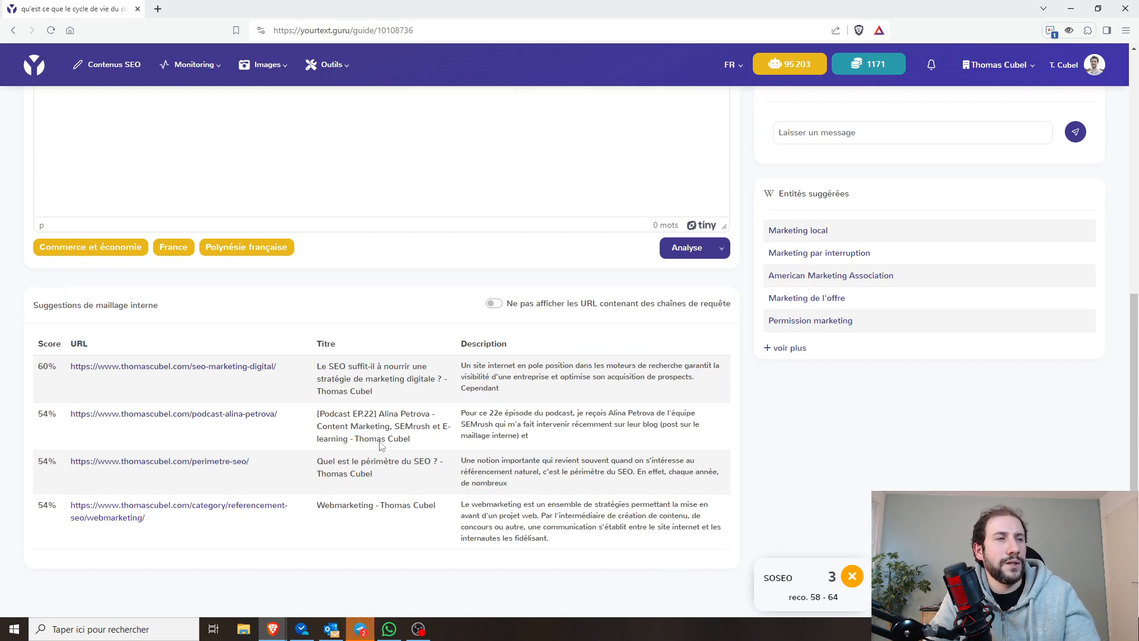
scroll(394, 402, "up", 10)
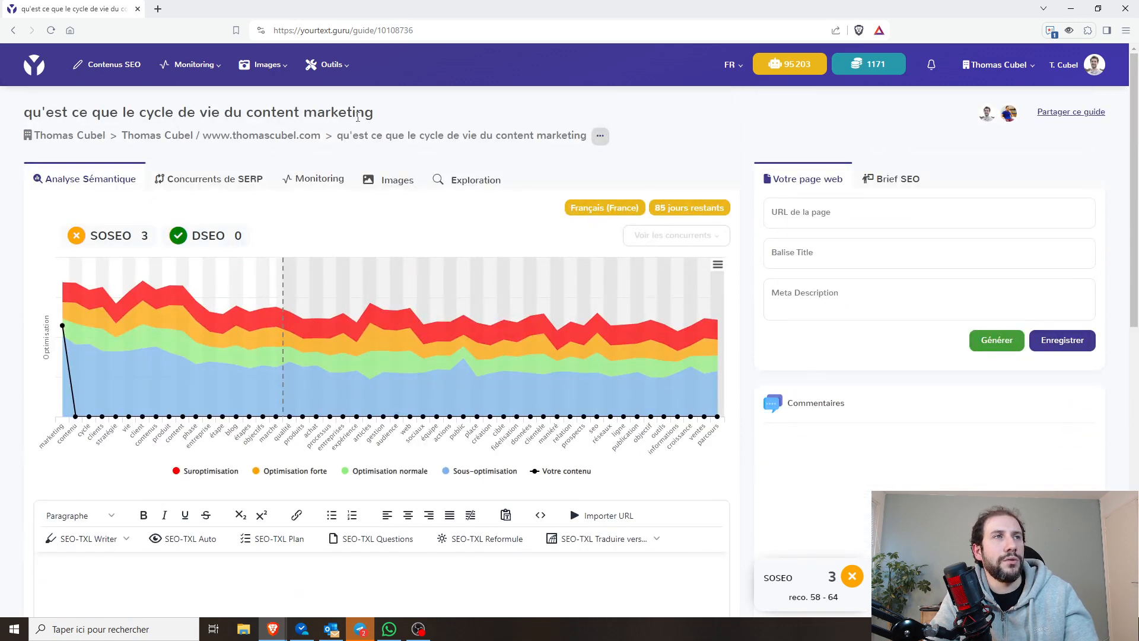
scroll(23, 293, "down", 3)
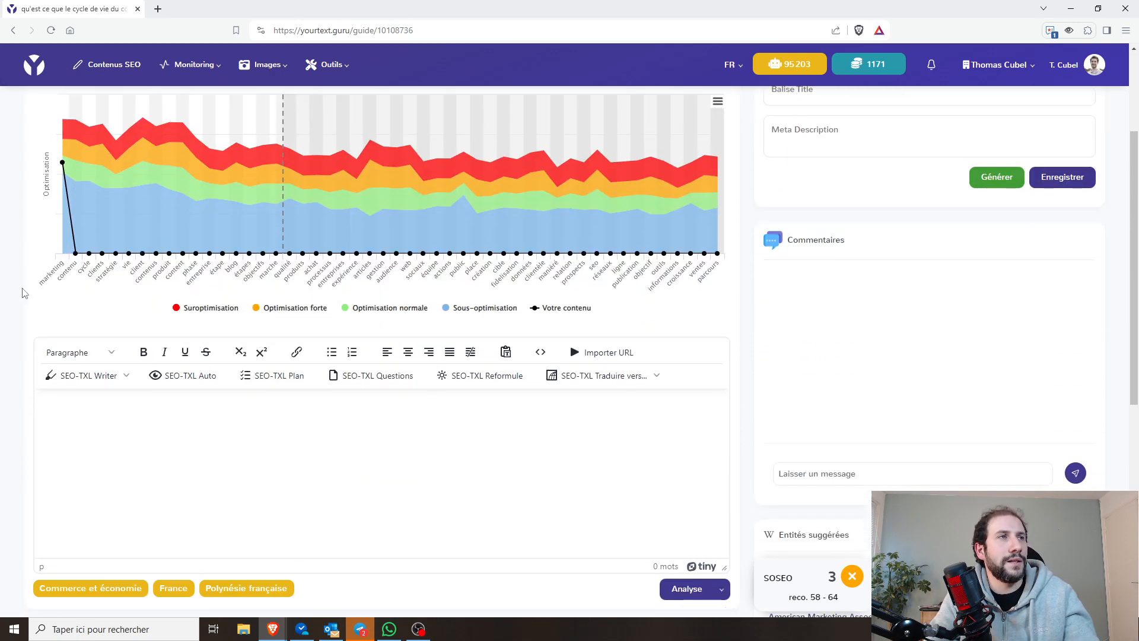
scroll(30, 302, "down", 8)
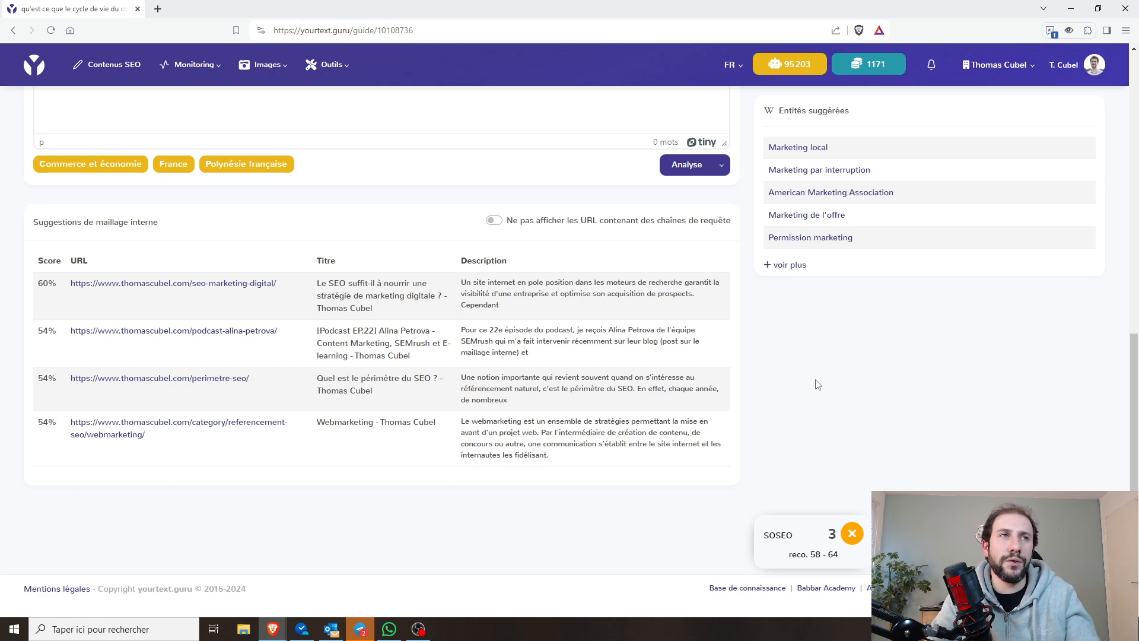
Step: Expand the list of suggested entities to show more of them
scroll(774, 343, "up", 3)
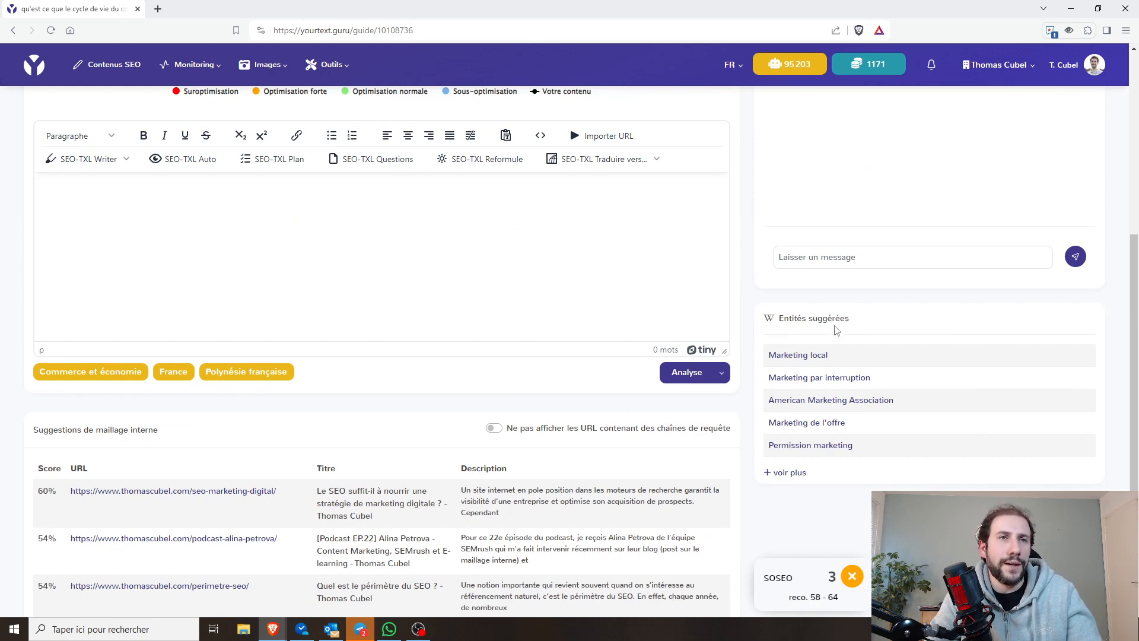
left_click(789, 473)
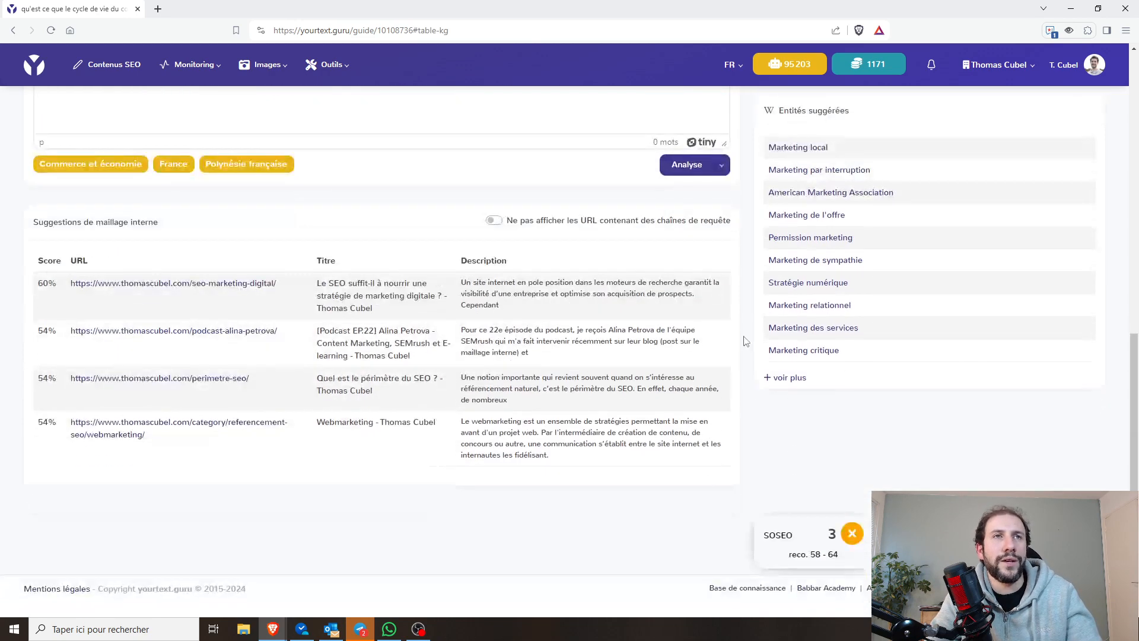
scroll(816, 346, "up", 1)
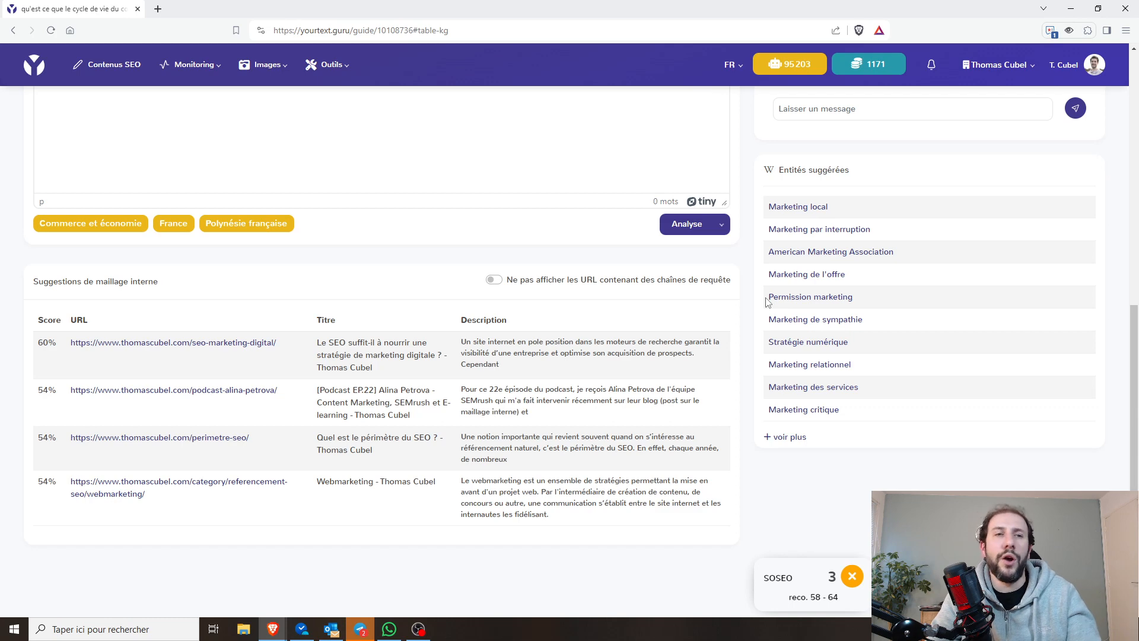
Step: Review the SERP competitors table again and go to the field for analysing an additional URL, leaving it empty
scroll(750, 275, "up", 10)
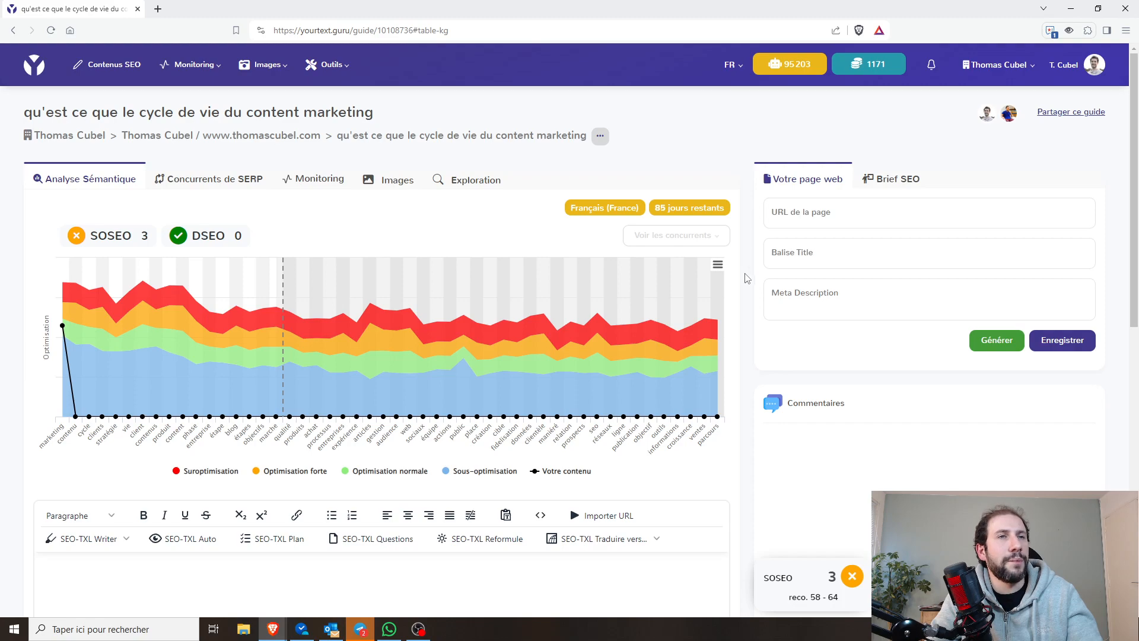
left_click(245, 180)
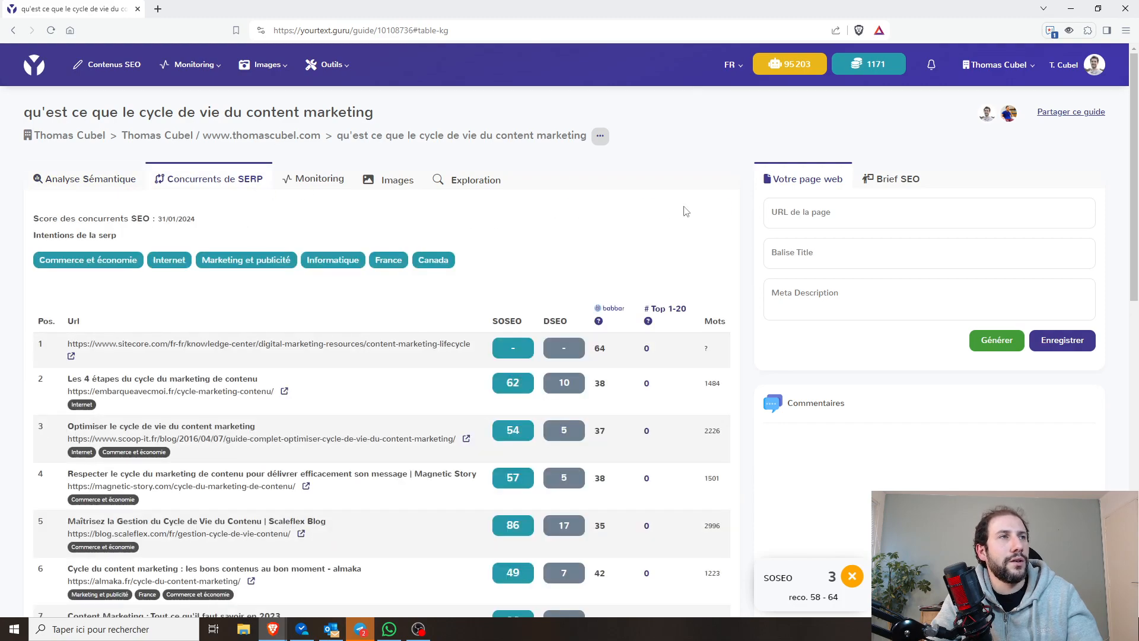
scroll(742, 211, "down", 6)
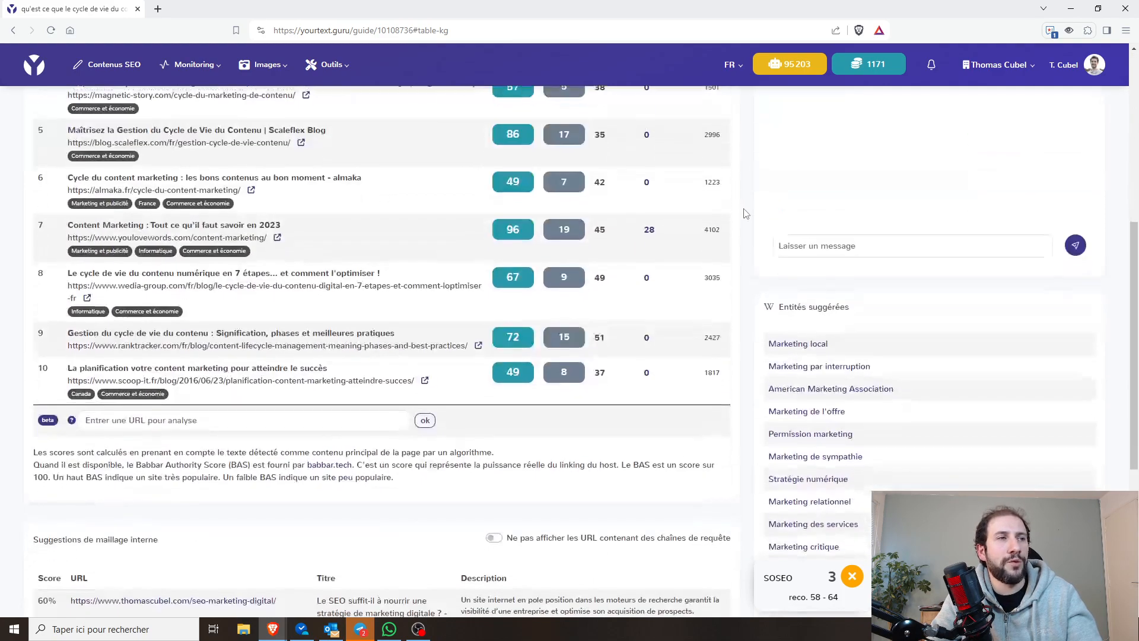
scroll(746, 213, "up", 1)
scroll(751, 219, "up", 1)
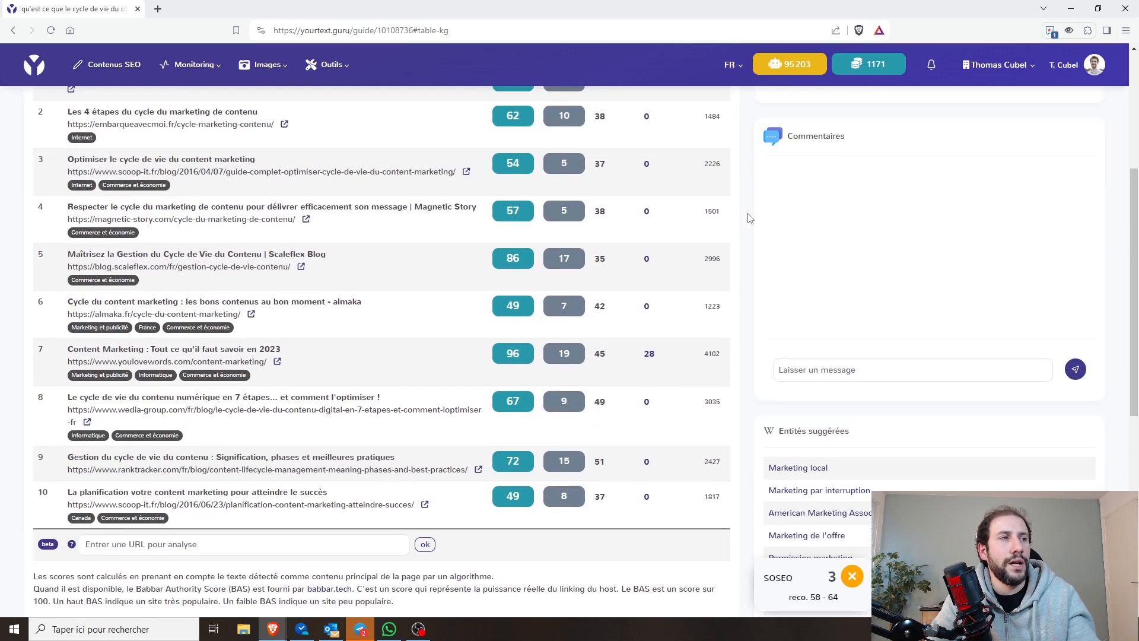
scroll(748, 219, "down", 2)
left_click(174, 446)
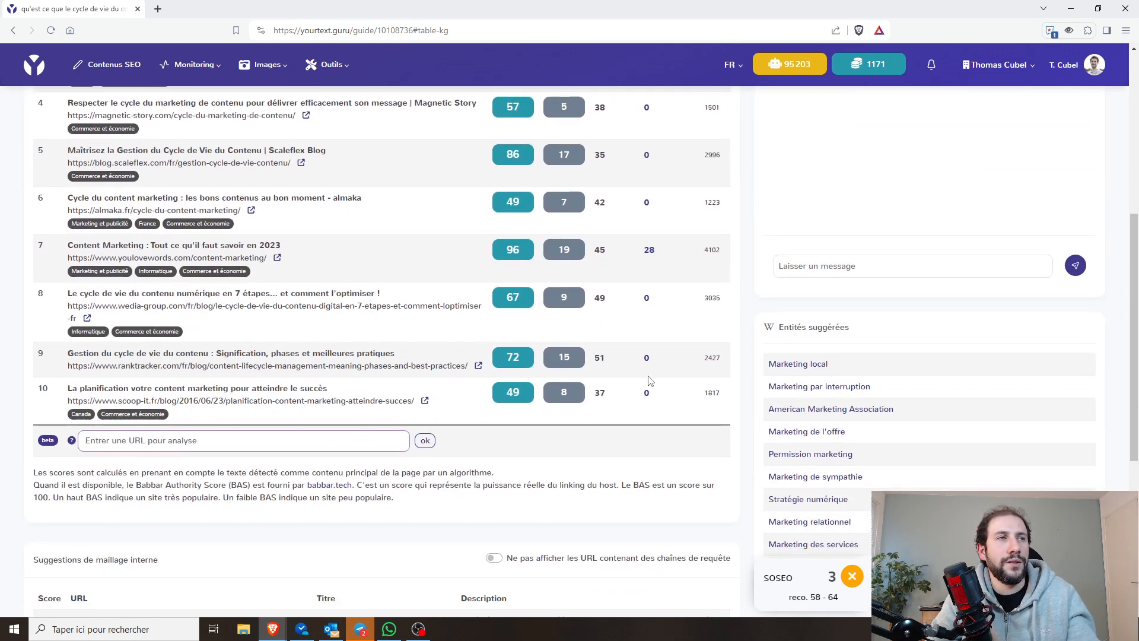
Step: View the guide's daily query monitoring form without entering a URL to follow
scroll(724, 386, "up", 7)
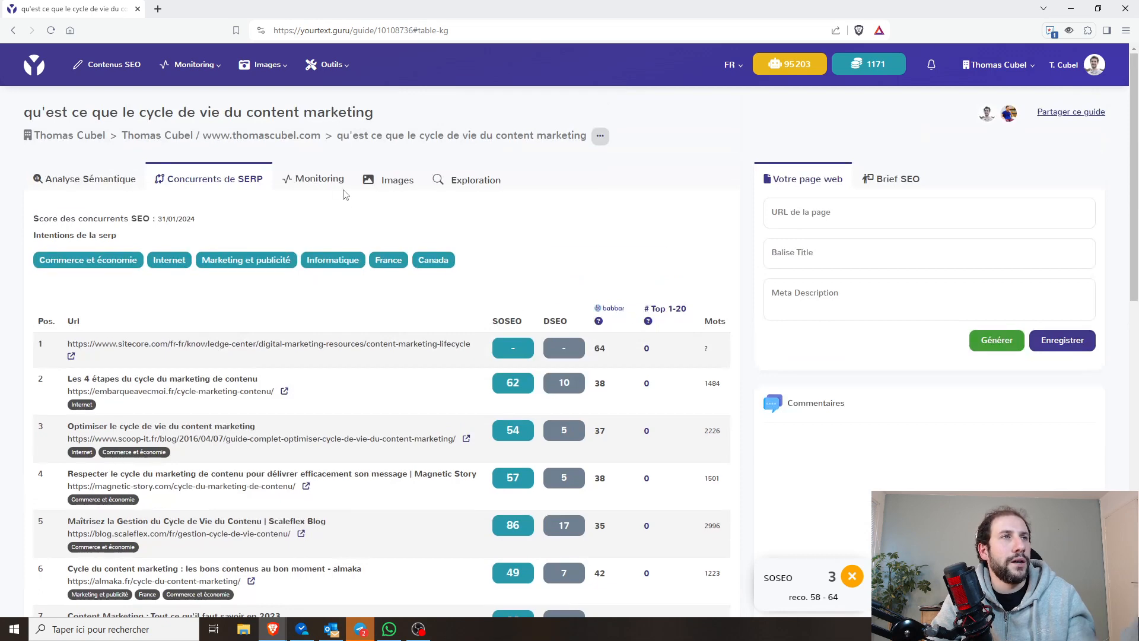
left_click(331, 185)
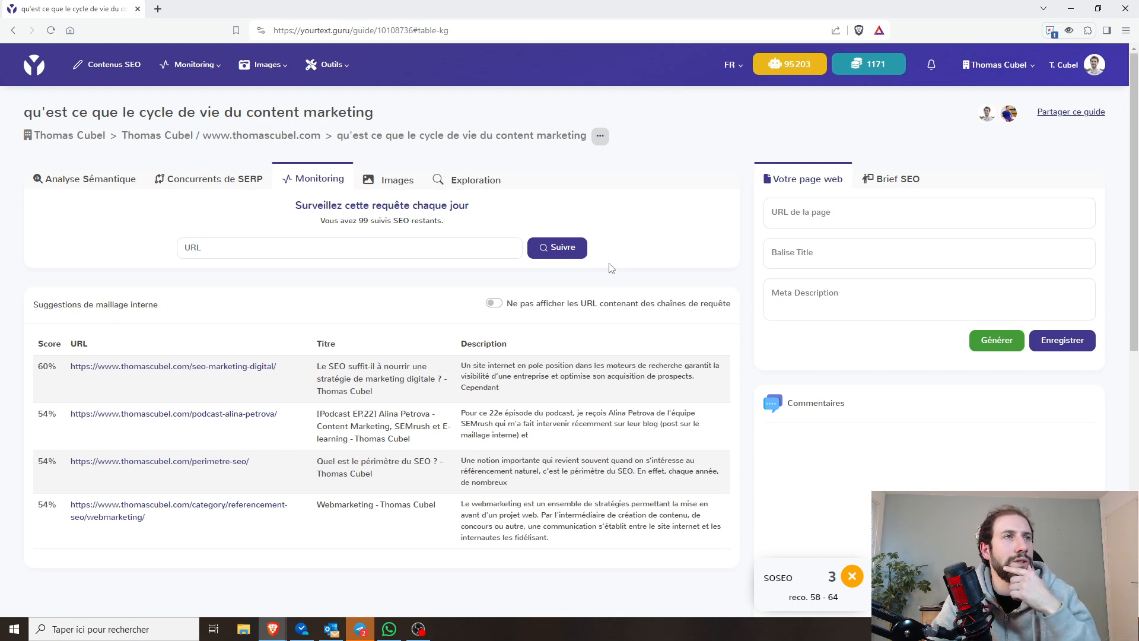
Step: Open the full image gallery from the guide's suggested images and clear its search query
left_click(399, 185)
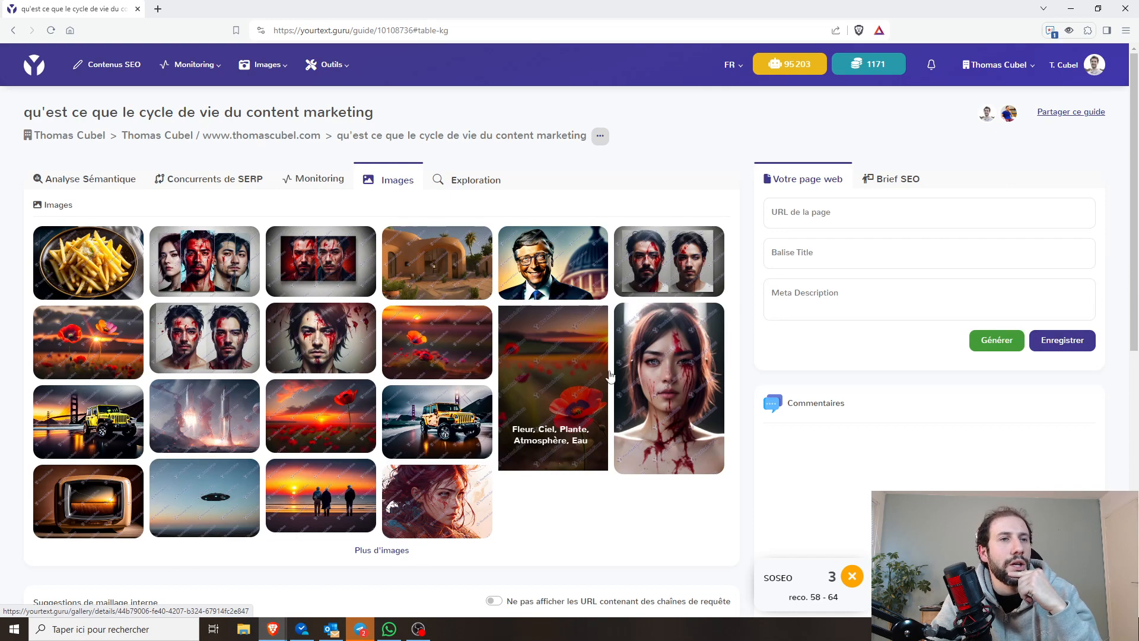
left_click(391, 552)
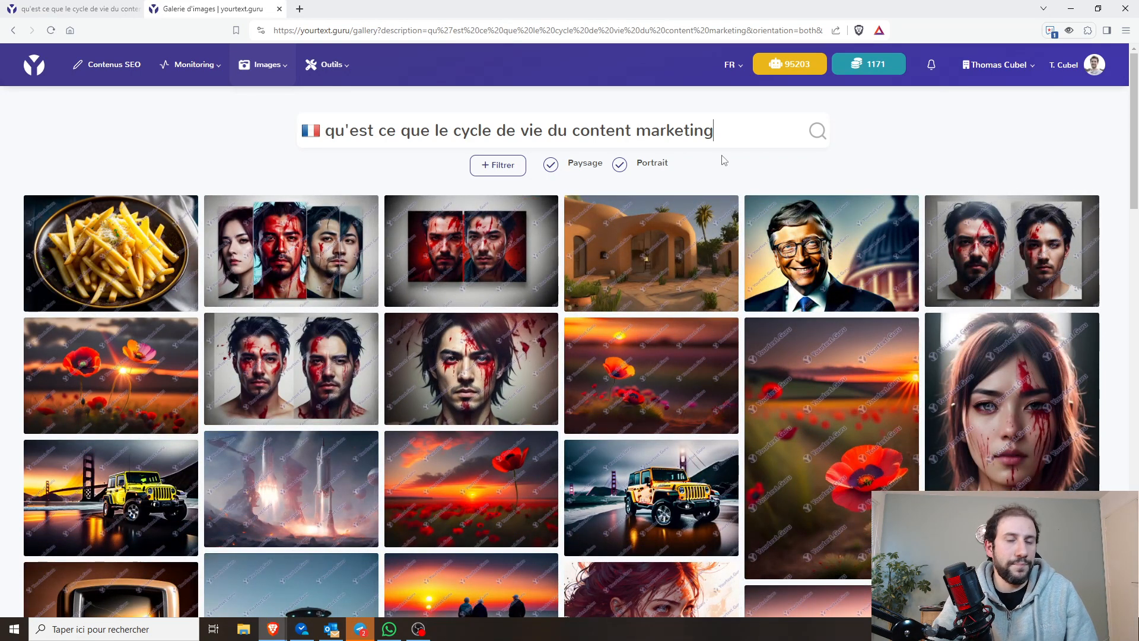
key("ctrl+a")
key("BackSpace")
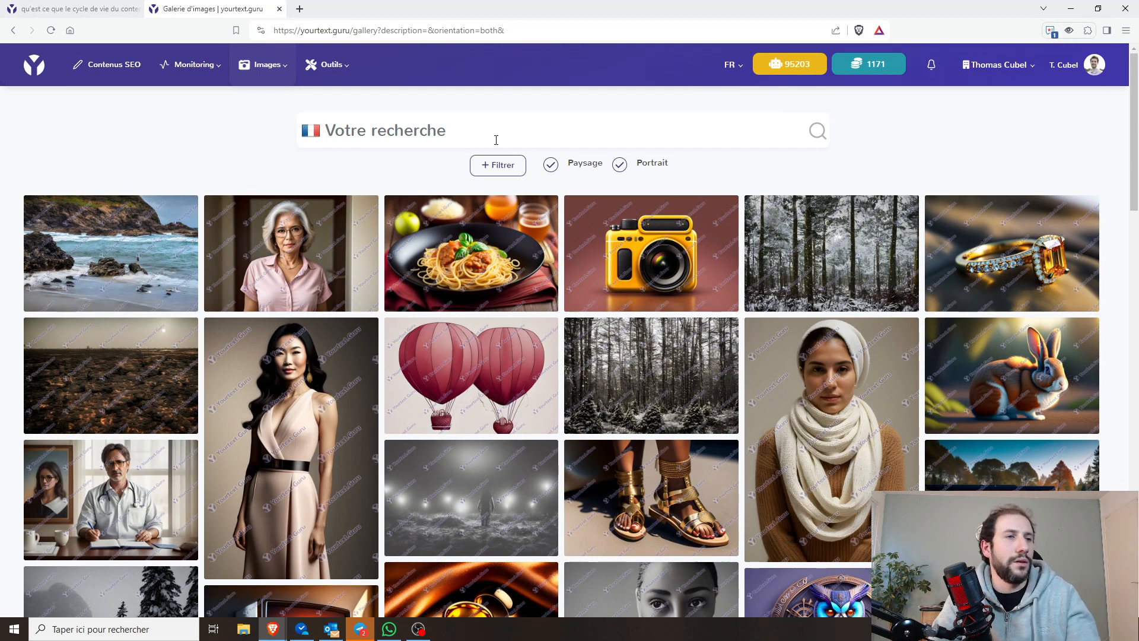
Step: Back in the guide, view the related SEO queries under Exploration and return to the semantic analysis
left_click(102, 12)
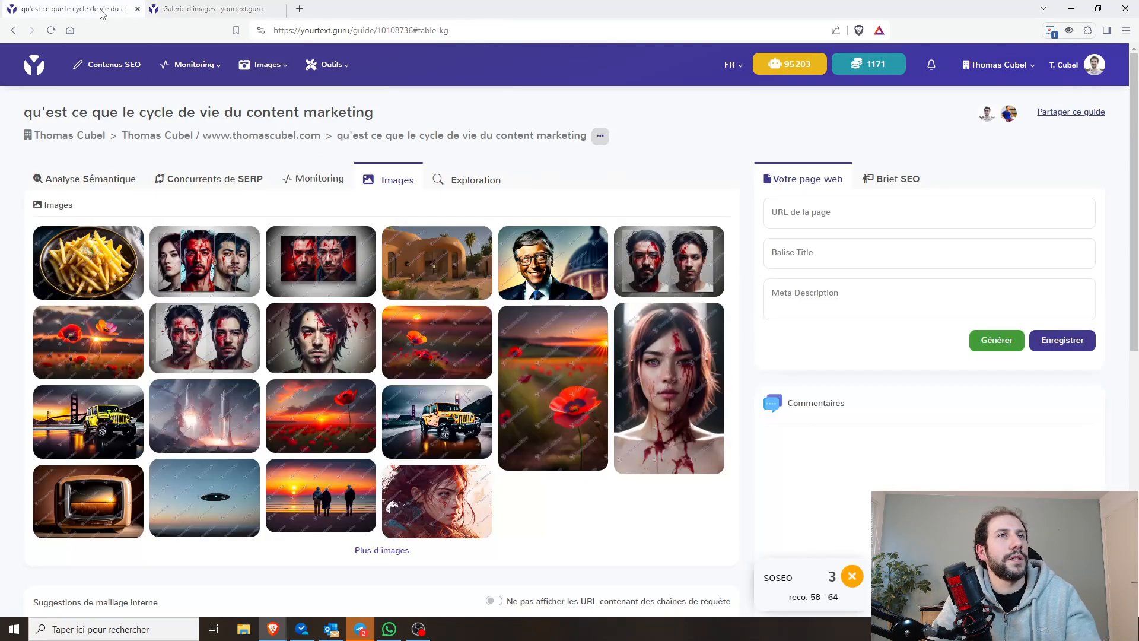
left_click(479, 181)
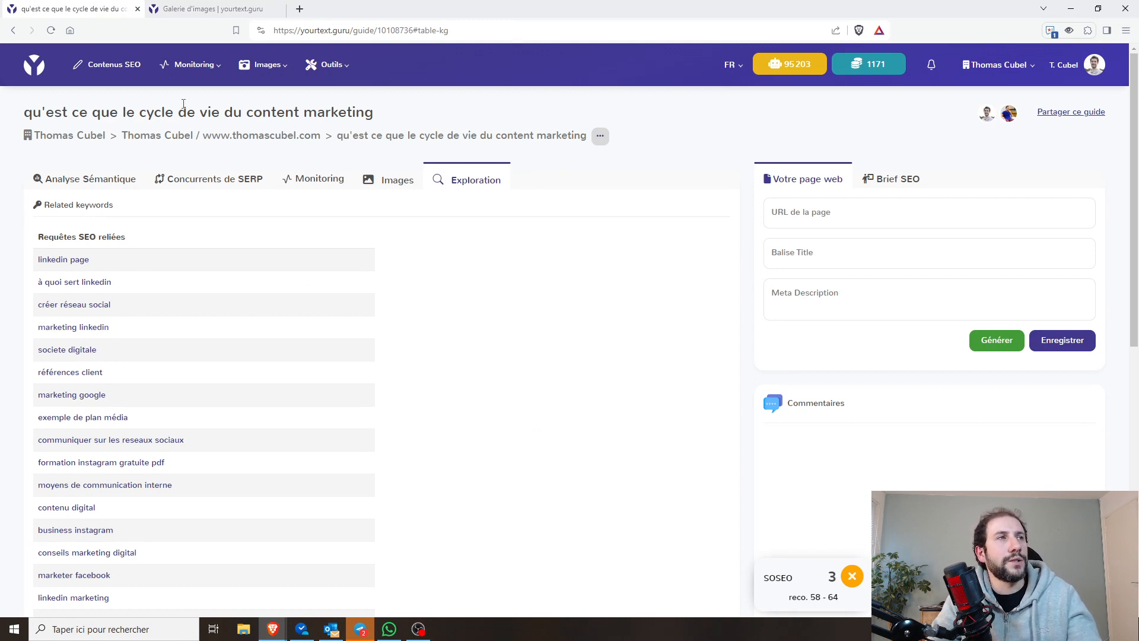
left_click(110, 180)
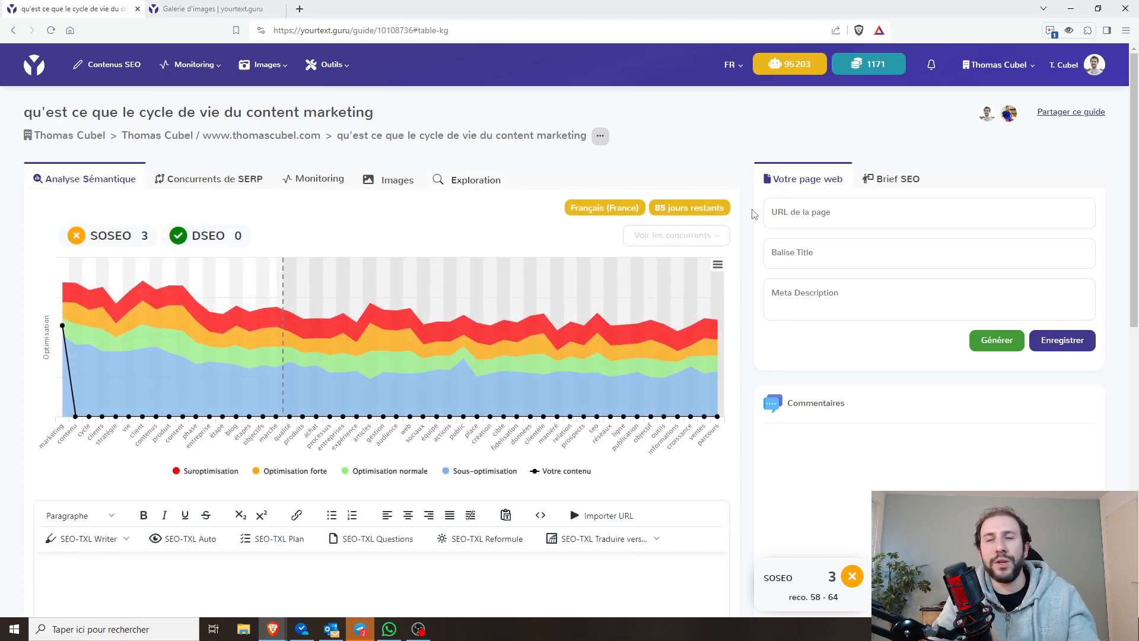
scroll(753, 213, "down", 4)
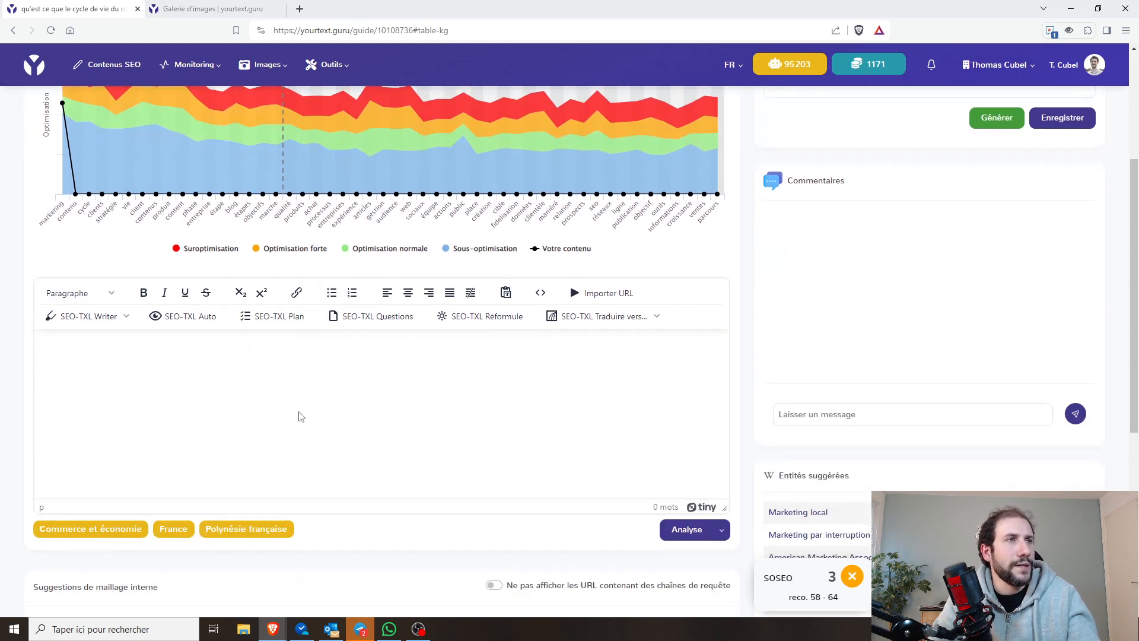
scroll(280, 429, "up", 1)
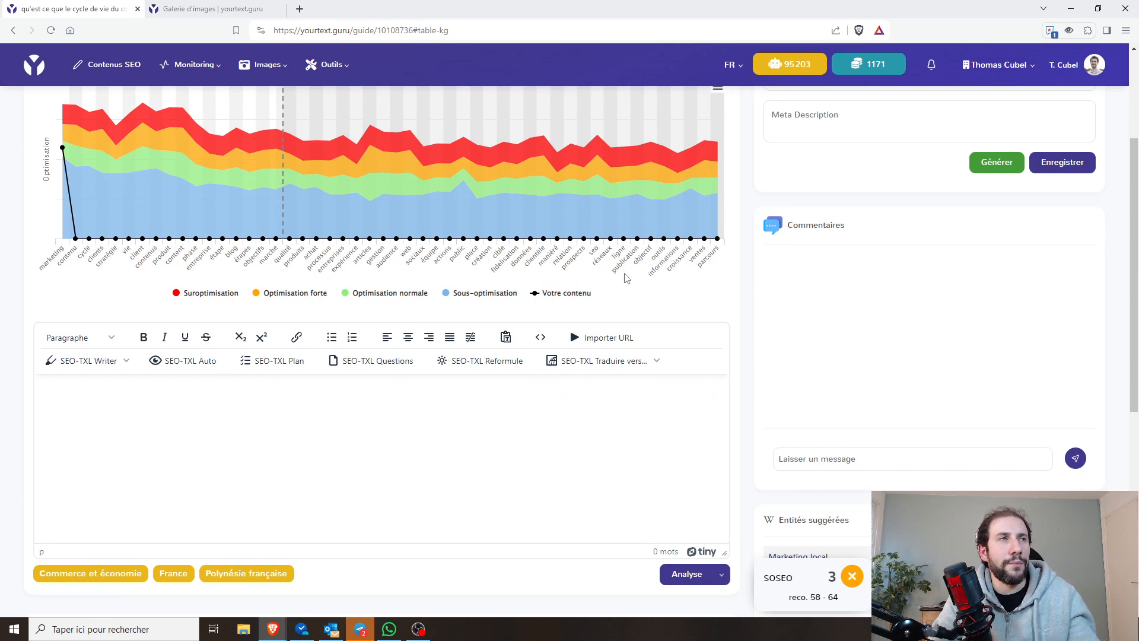
scroll(625, 279, "up", 3)
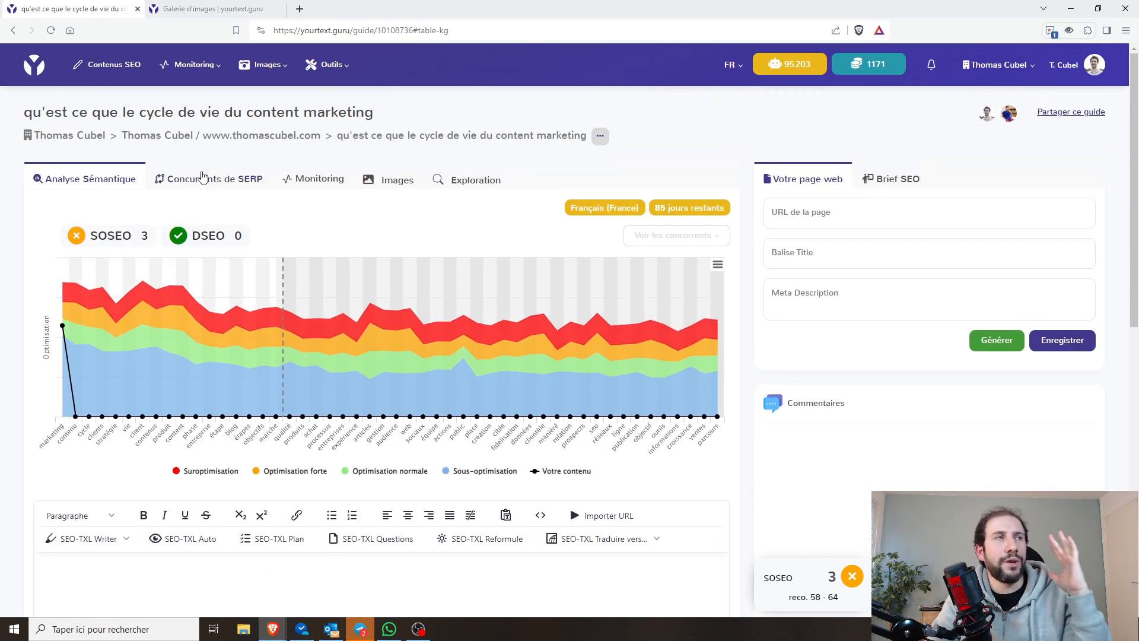
Step: Write "Introduction" and "Conclusion" as separate lines in the guide's text editor, leaving blank lines between them
scroll(271, 155, "down", 1)
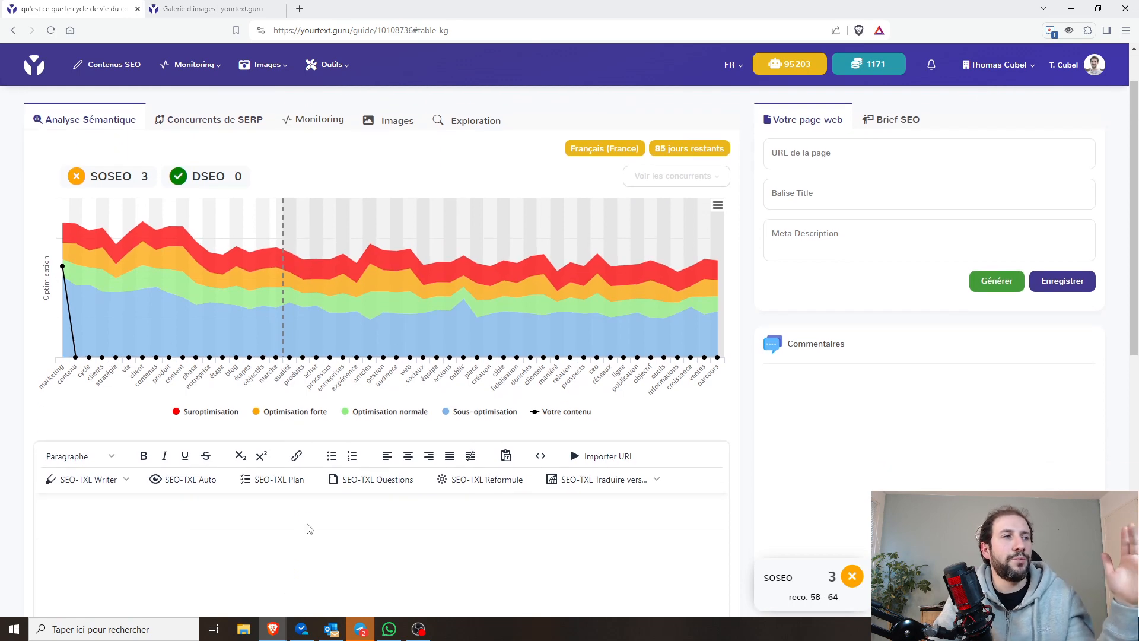
scroll(309, 528, "down", 2)
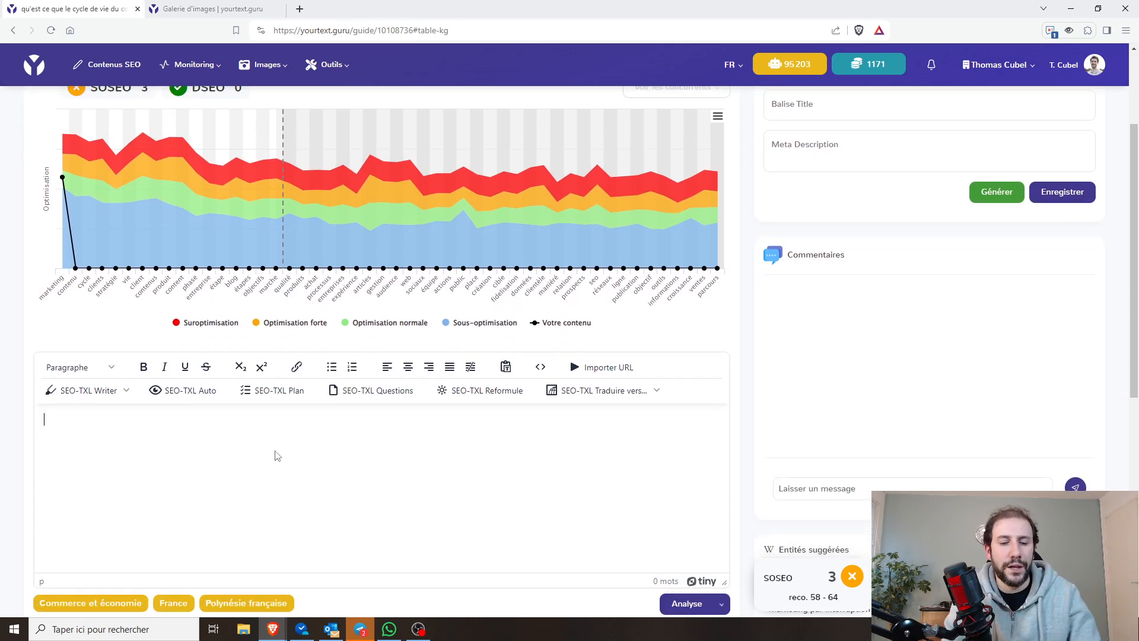
type("Introduction")
key("Return")
key("Return")
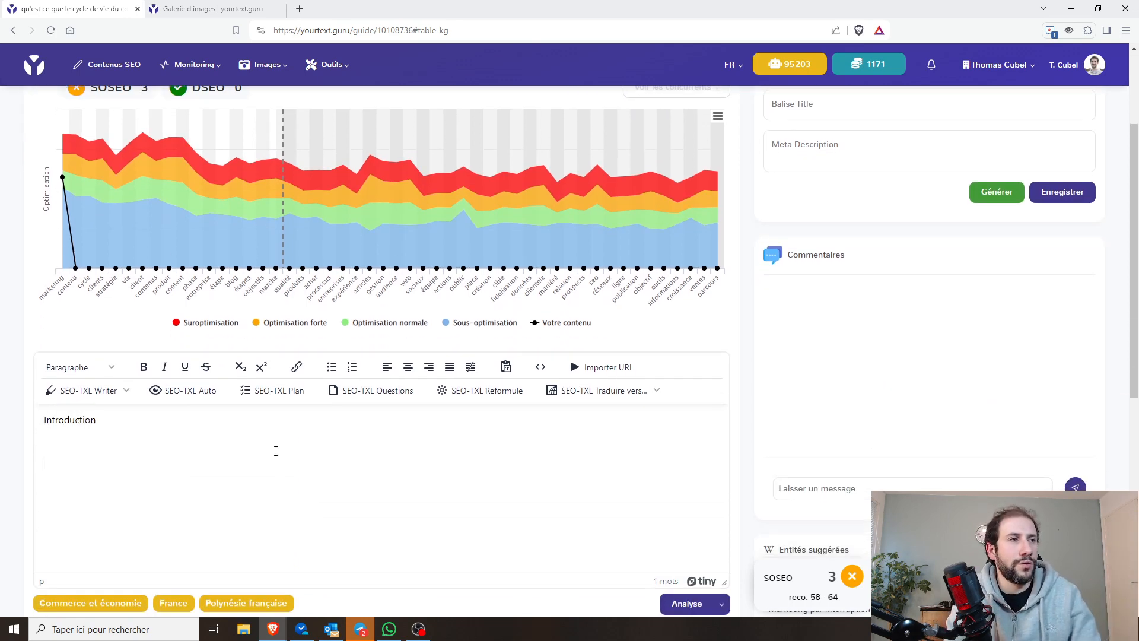
type("Conclusi")
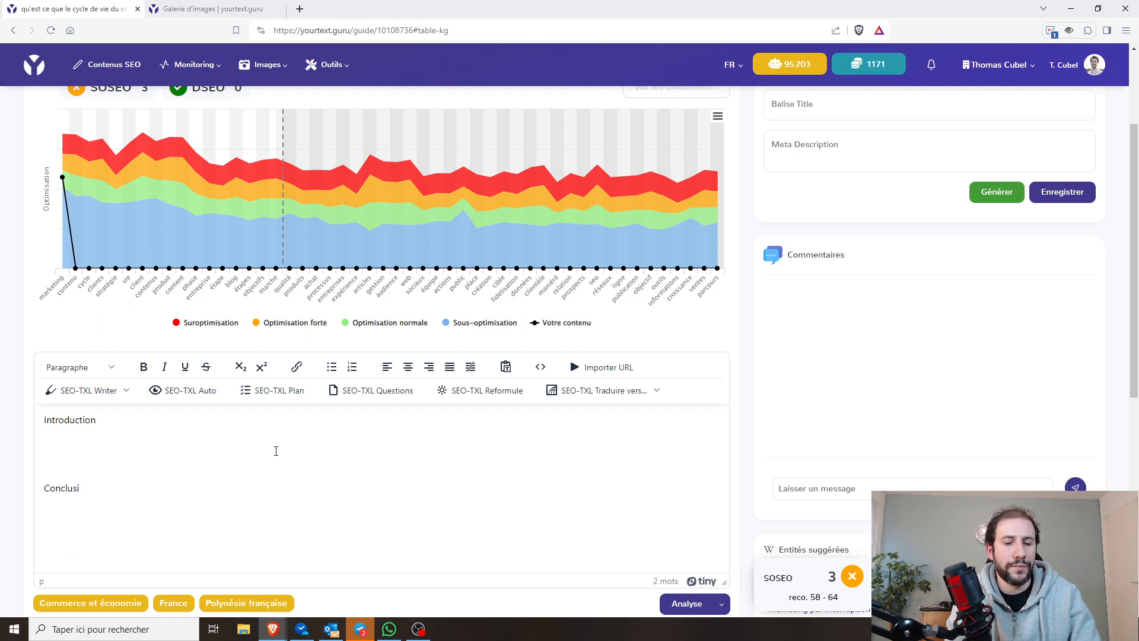
type("on")
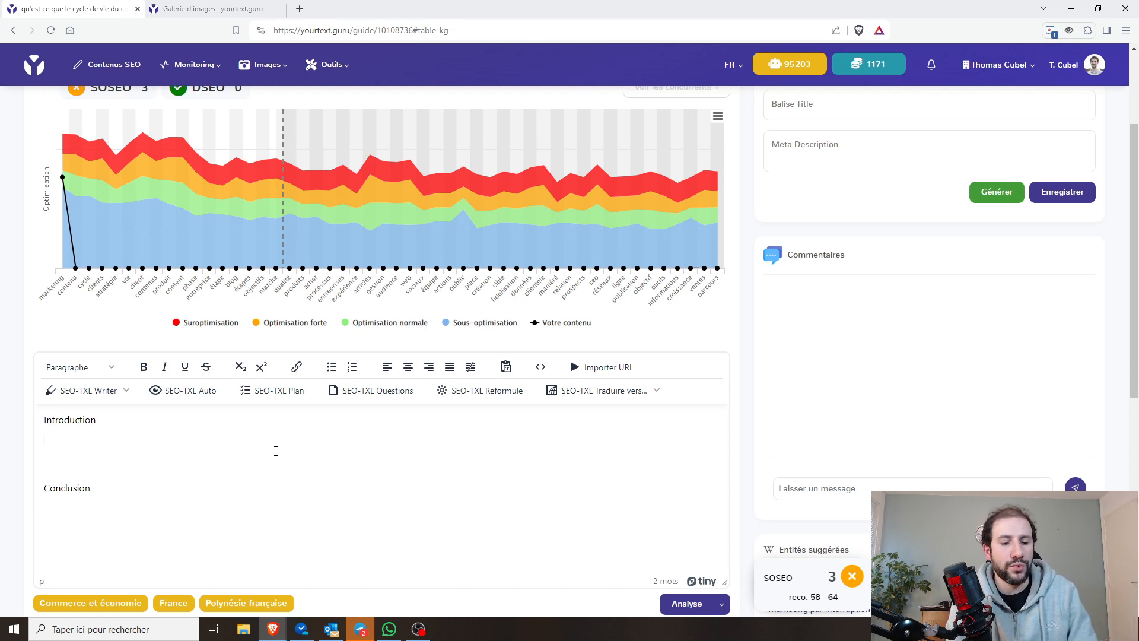
Step: Below the introduction, add the lines "Qu'est ce que le content marketing" and "Pourquoi c'est intéressant le content marketing"
type("Qu'est ce qu")
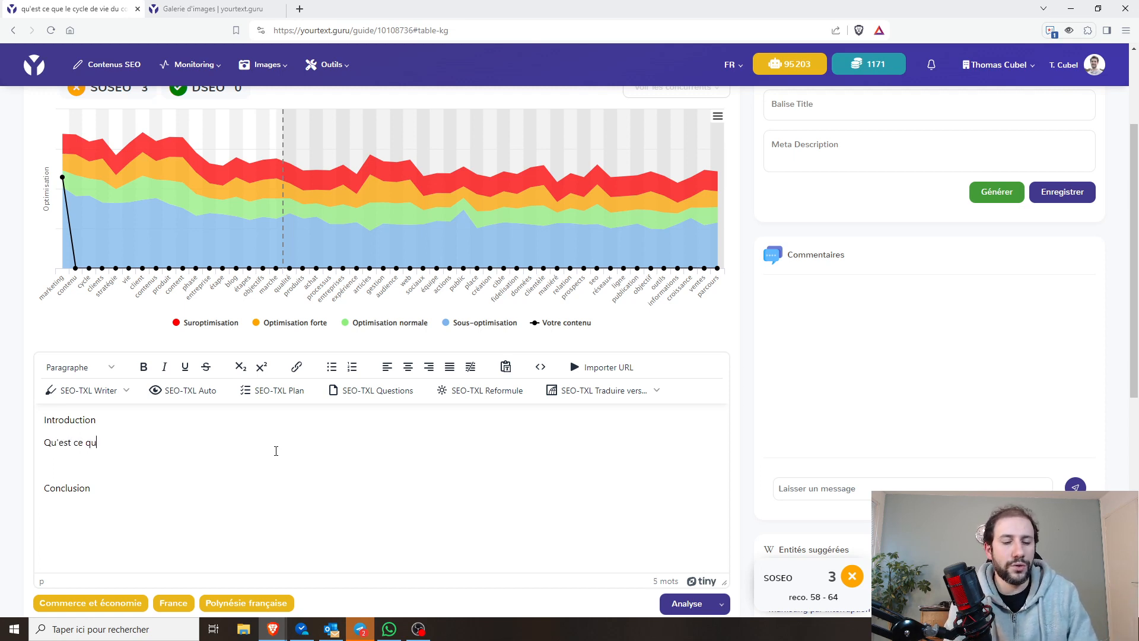
type("e le content marketing")
key("Return")
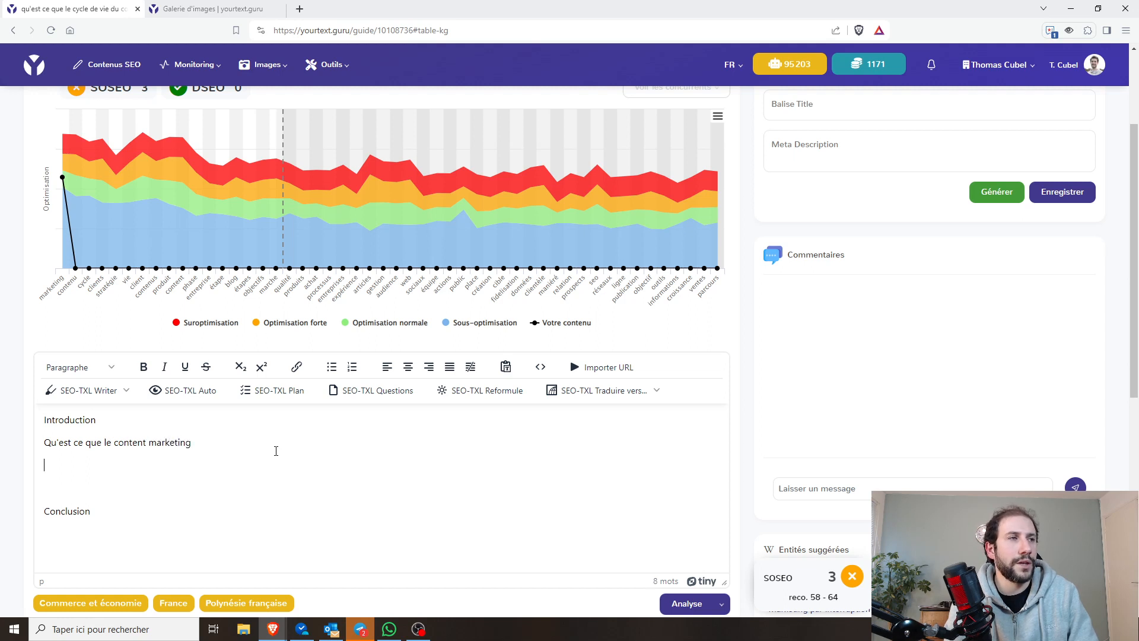
type("Pourquoi c'est ")
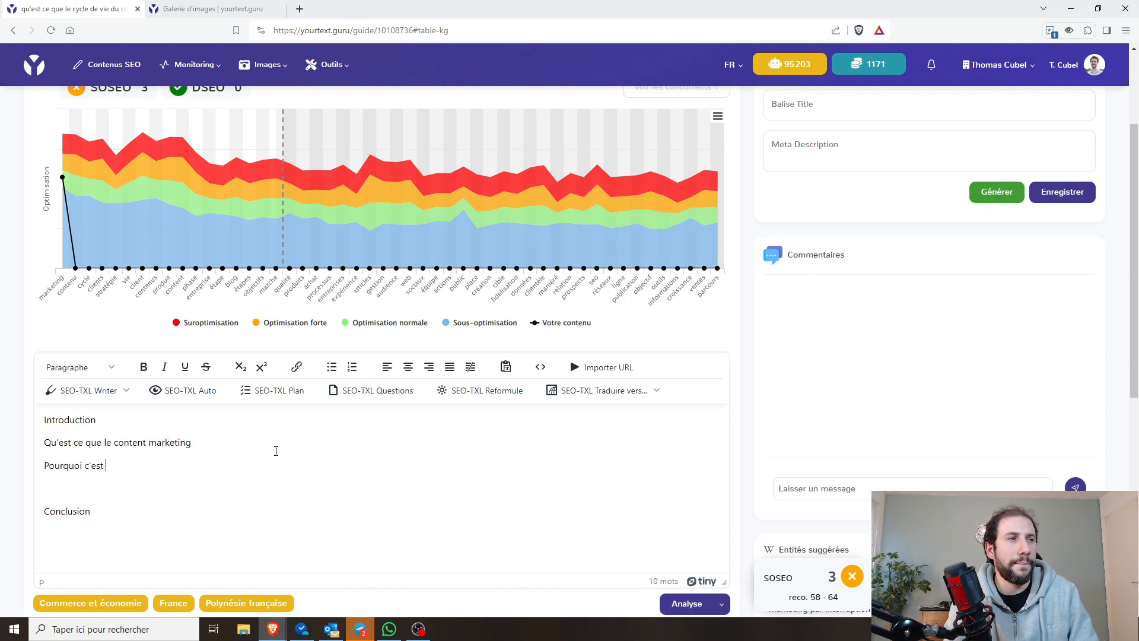
type("intéressant le cont")
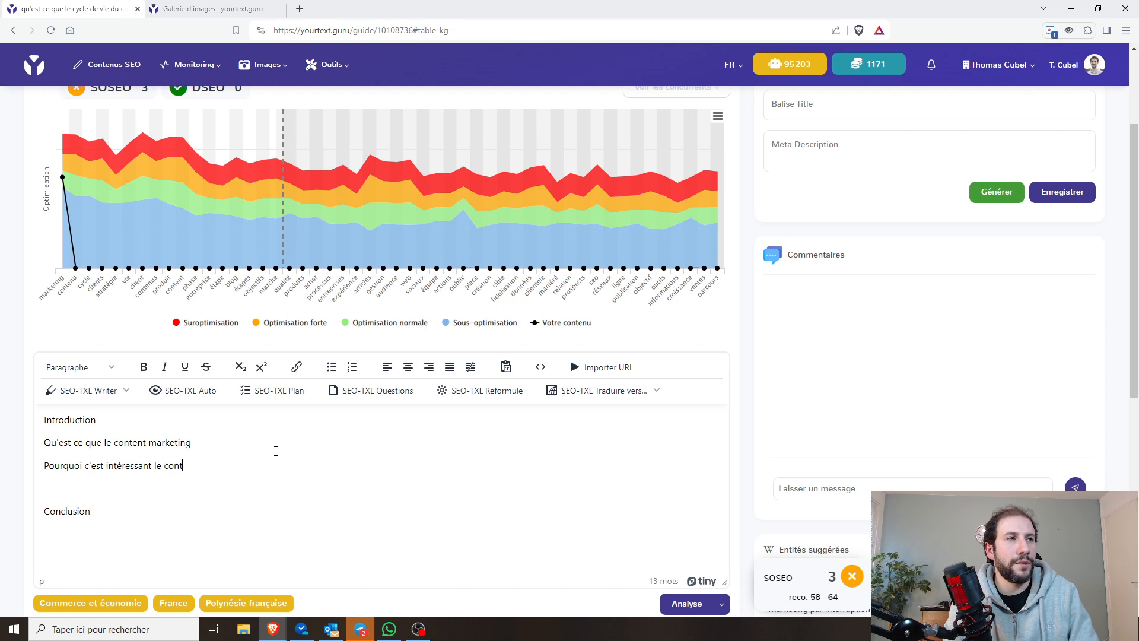
type("ent marketing")
key("Return")
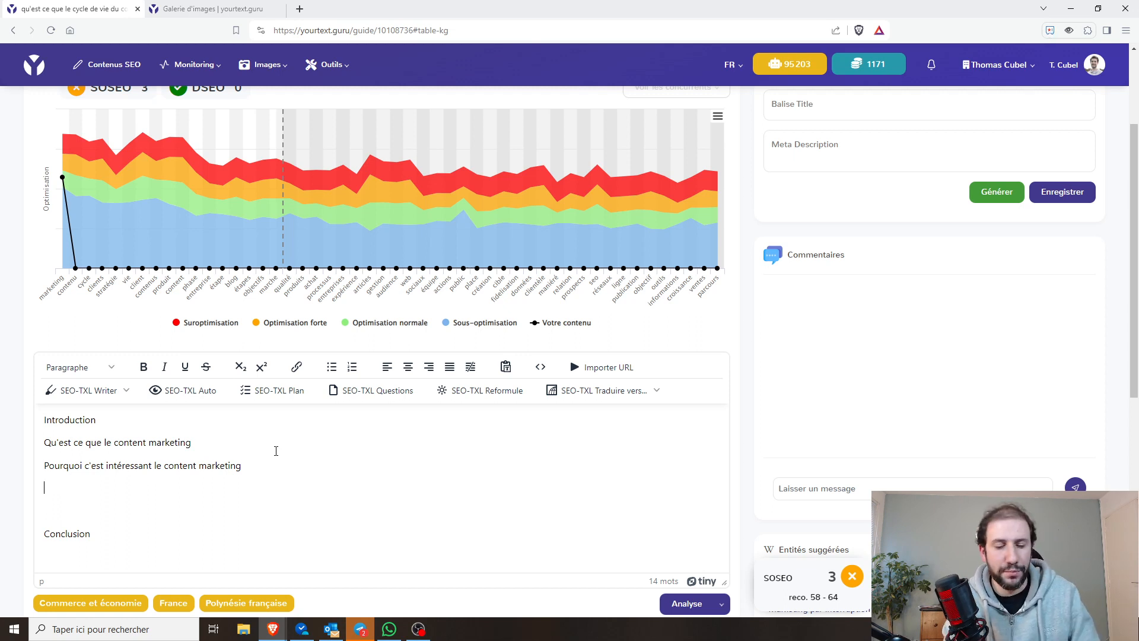
Step: Add the outline line "Comment fonctionne le content marketing" below the previous ones
type("Comment fonctio")
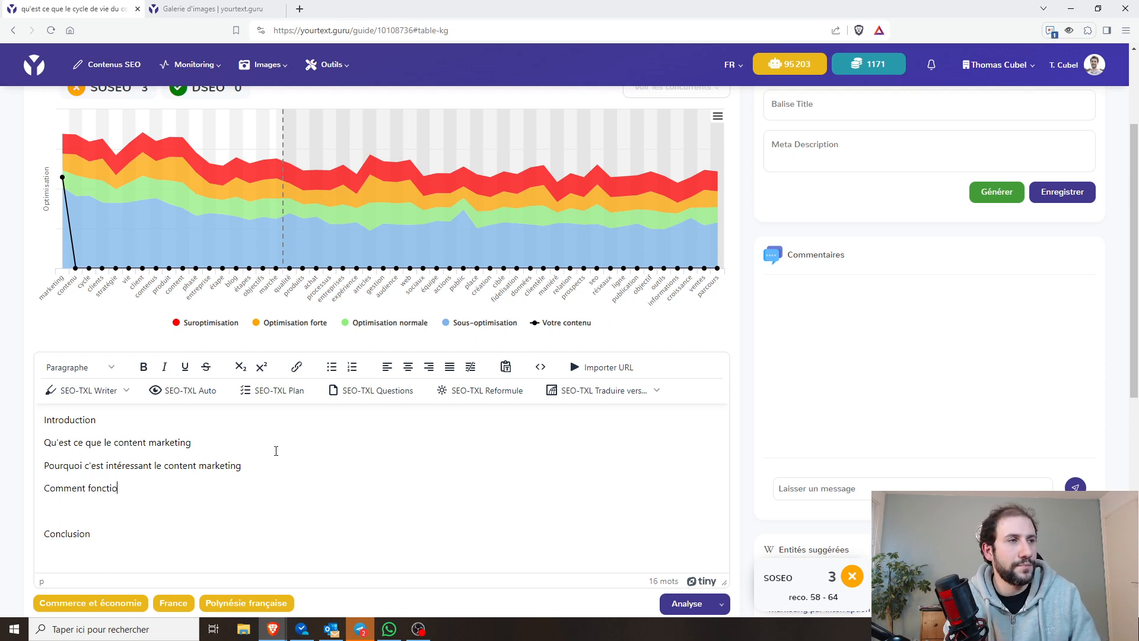
type("nne le content marketi")
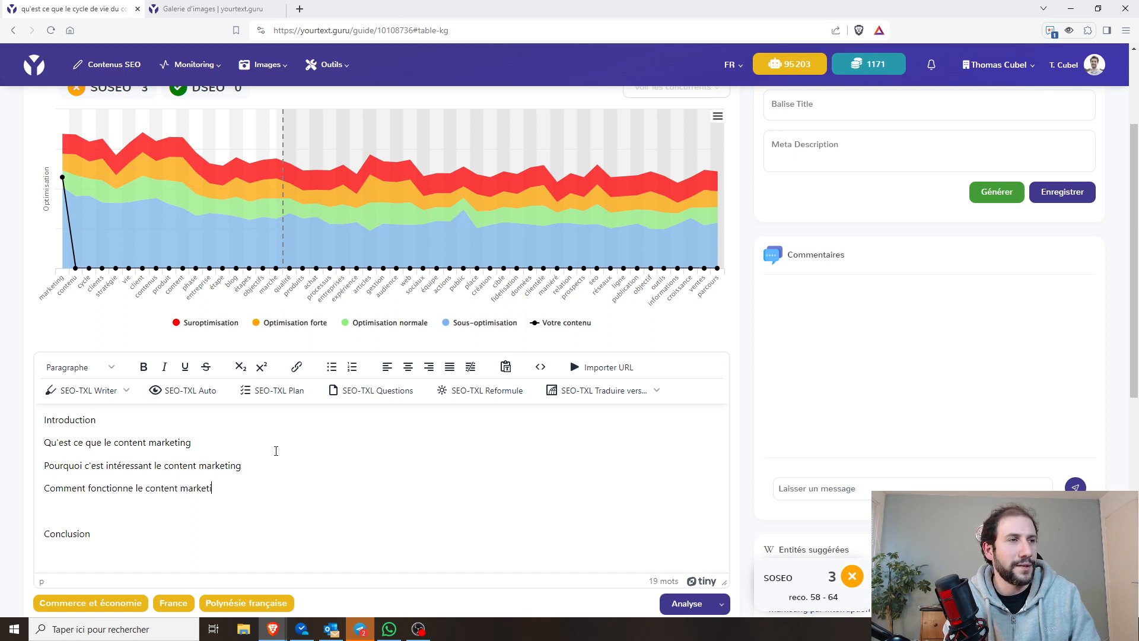
type("ng")
key("Return")
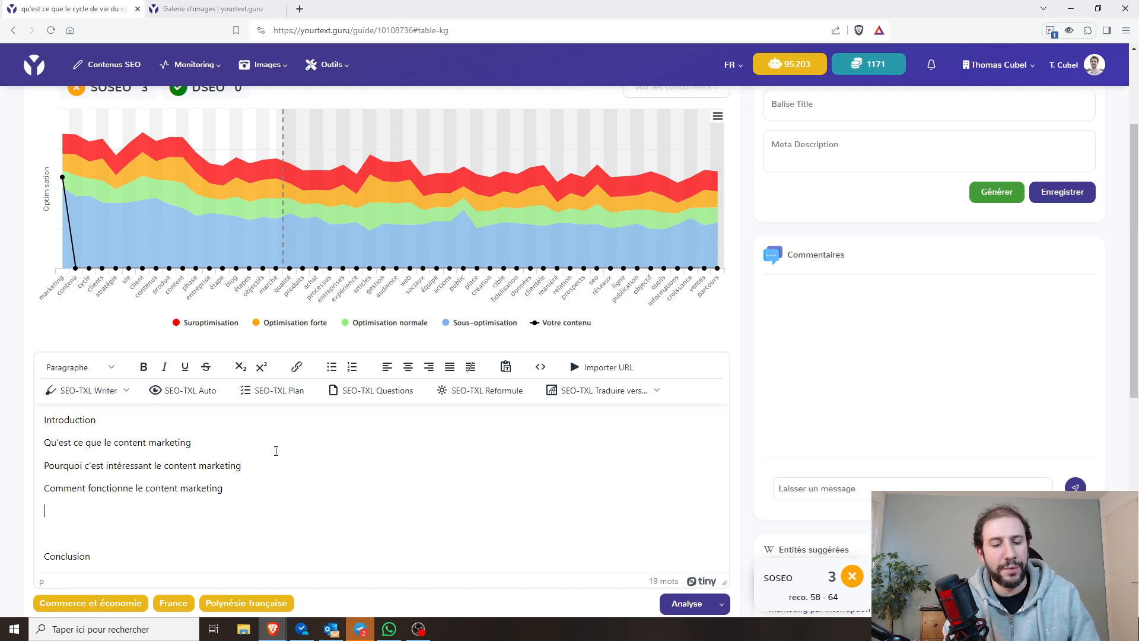
Step: Add the outline line "Le cycle de vie du content marketing, un élément indispensable", correcting the misplaced space in "du content"
type("Le cyc")
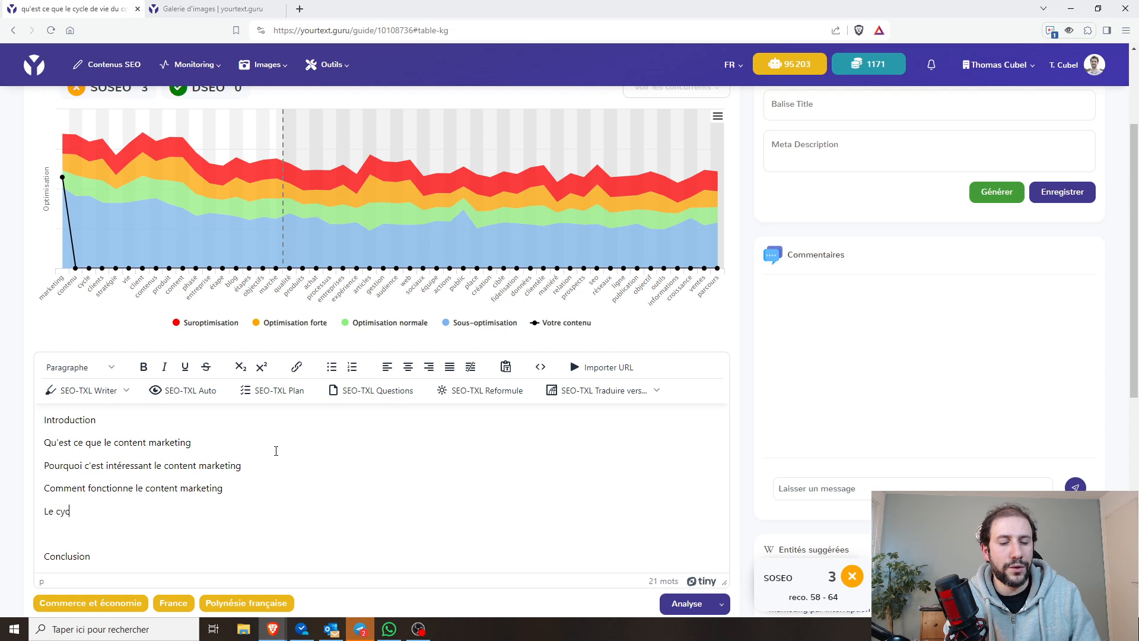
type("le de vie duc ontent mar")
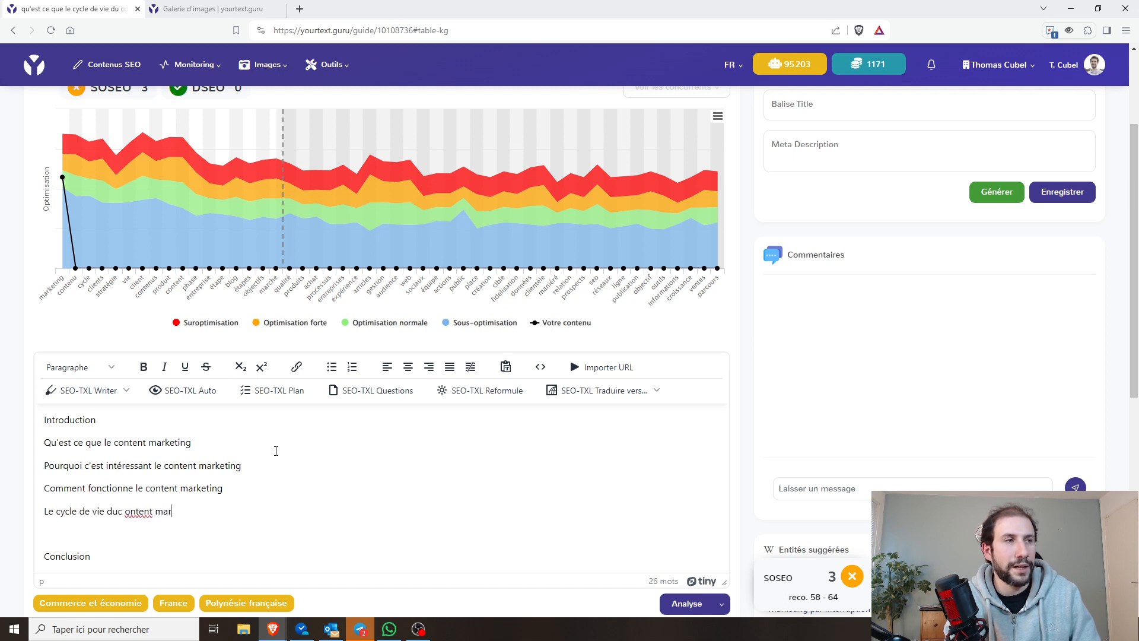
type("keting, un élément indispensable")
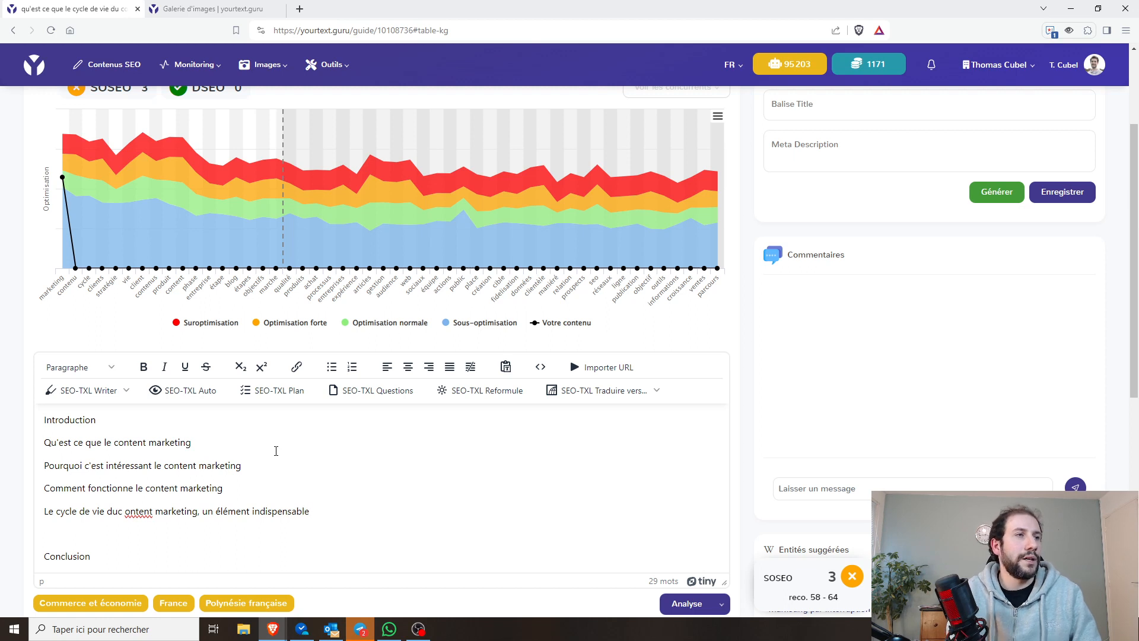
left_click(123, 510)
left_click(120, 511)
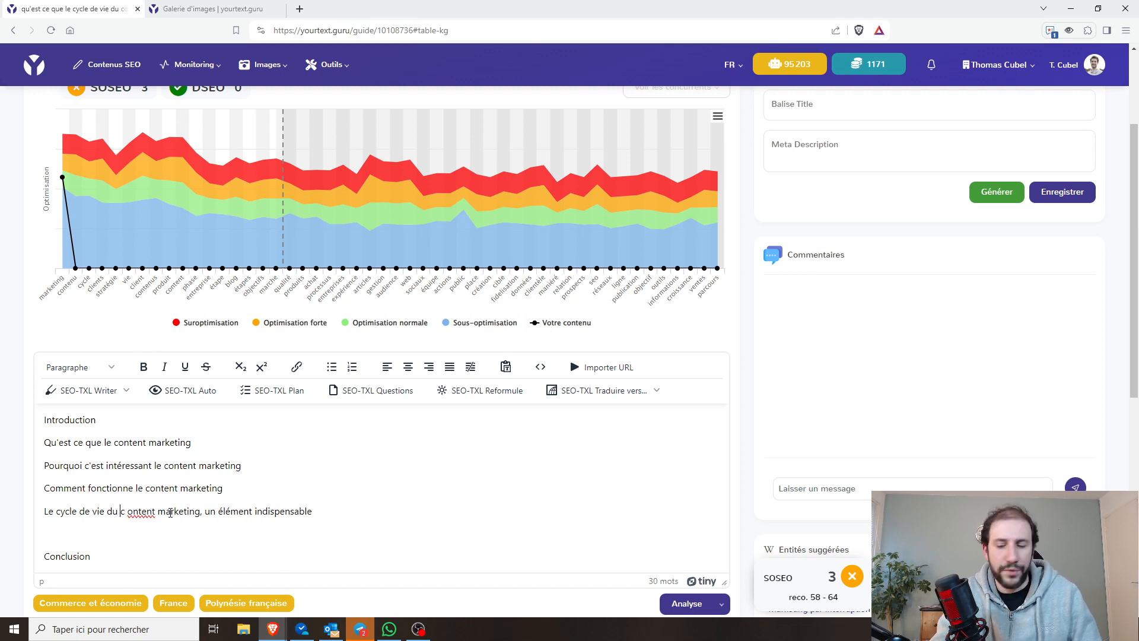
key("Delete")
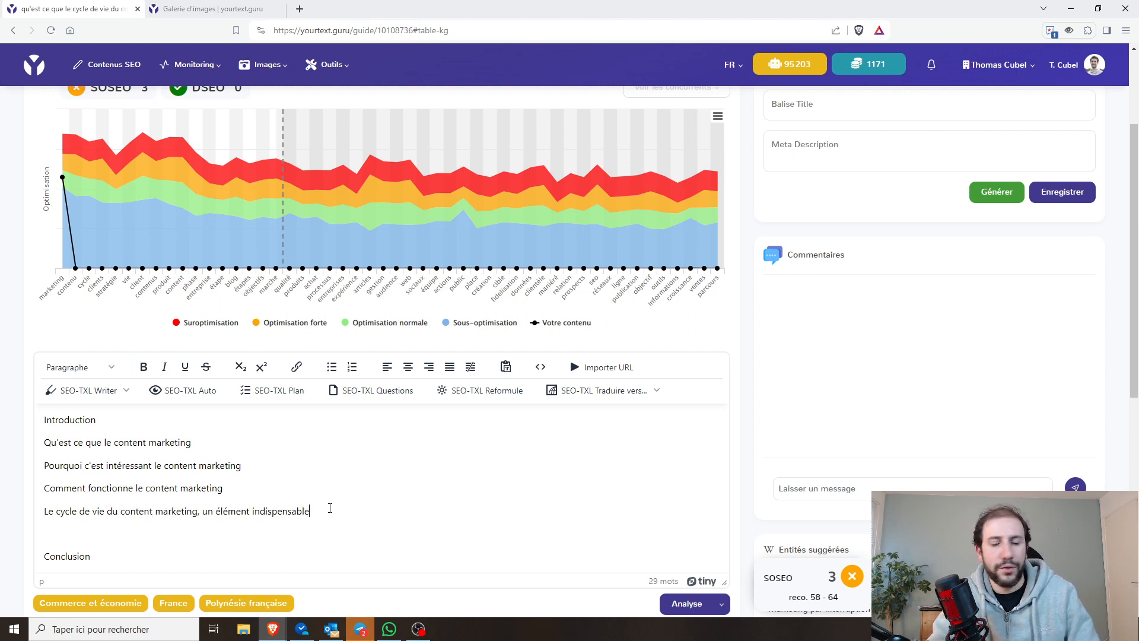
Step: Remove the blank line before "Conclusion" and run the semantic analysis on the outline
left_click(330, 509)
key("Delete")
left_click(685, 604)
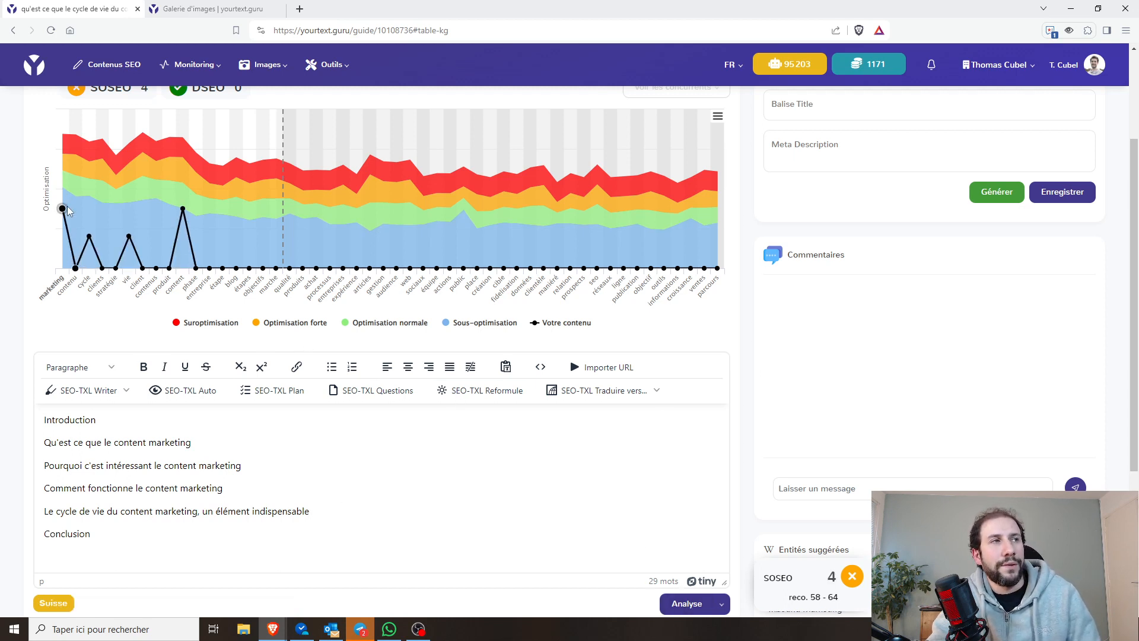
Step: Examine the optimisation graph and the SOSEO and DSEO scores alongside the handwritten outline
scroll(89, 238, "up", 1)
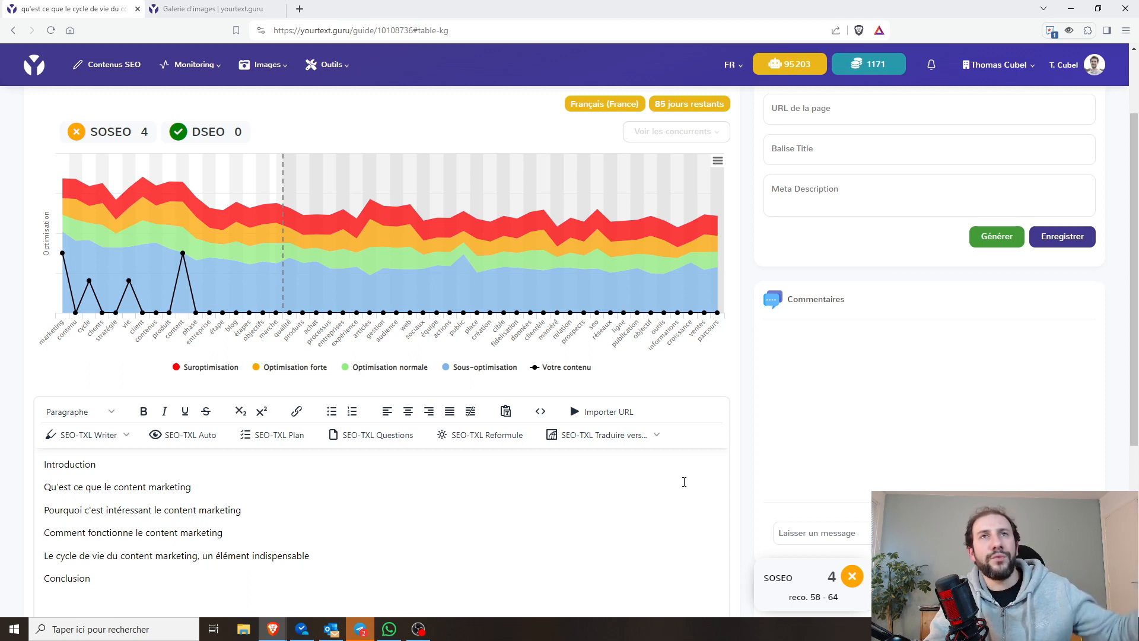
scroll(682, 480, "up", 2)
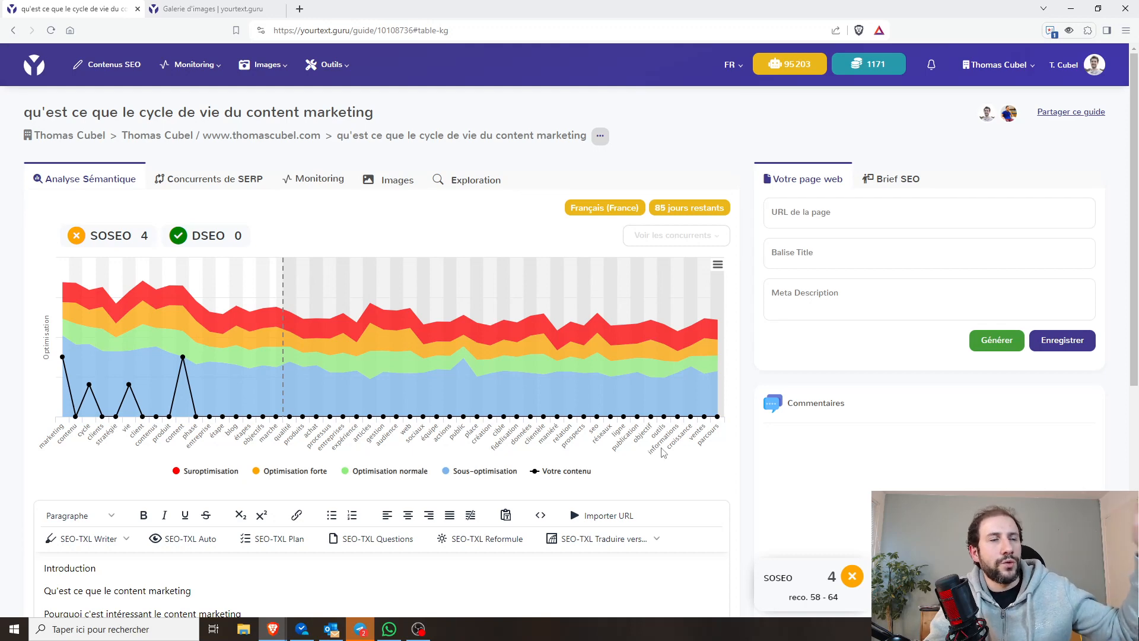
scroll(654, 442, "down", 1)
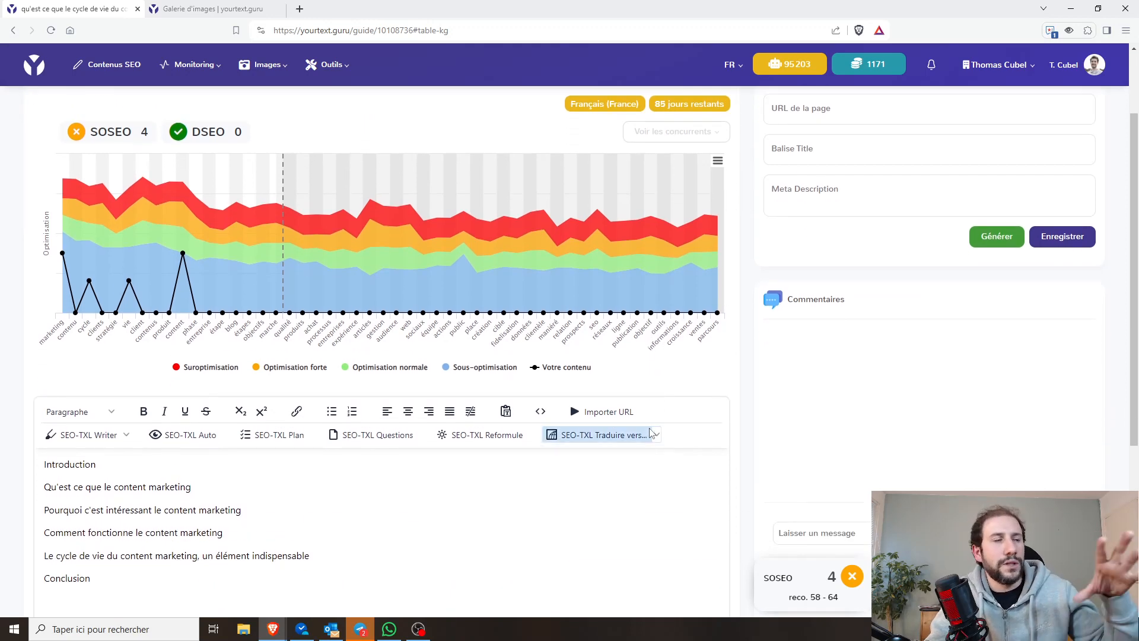
scroll(652, 436, "down", 2)
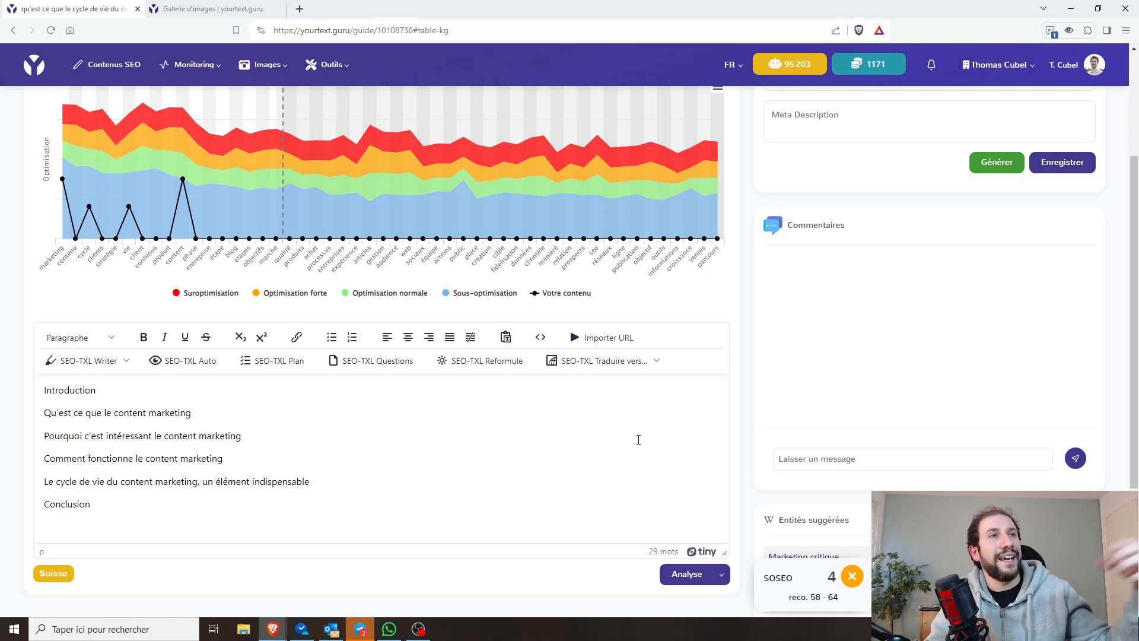
scroll(683, 422, "up", 2)
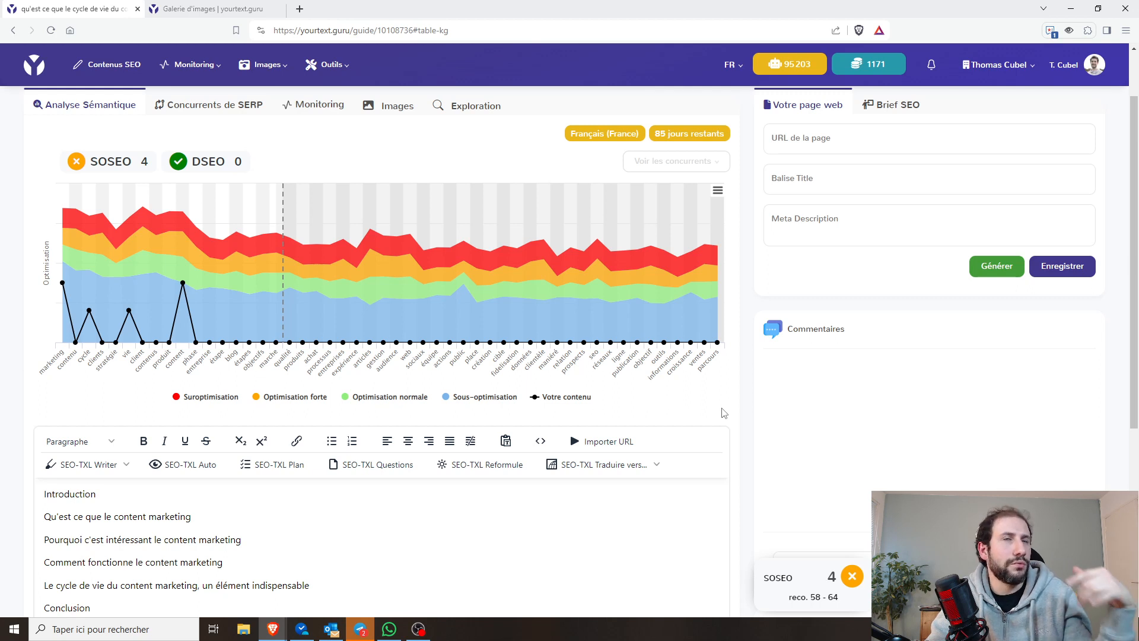
scroll(724, 413, "up", 1)
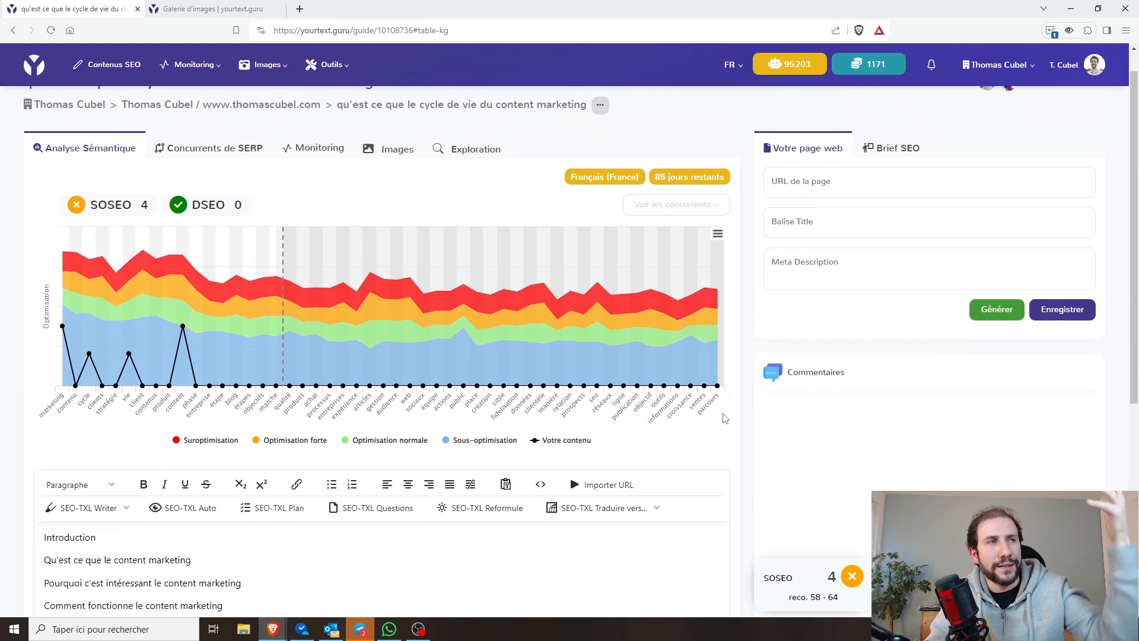
scroll(725, 418, "down", 3)
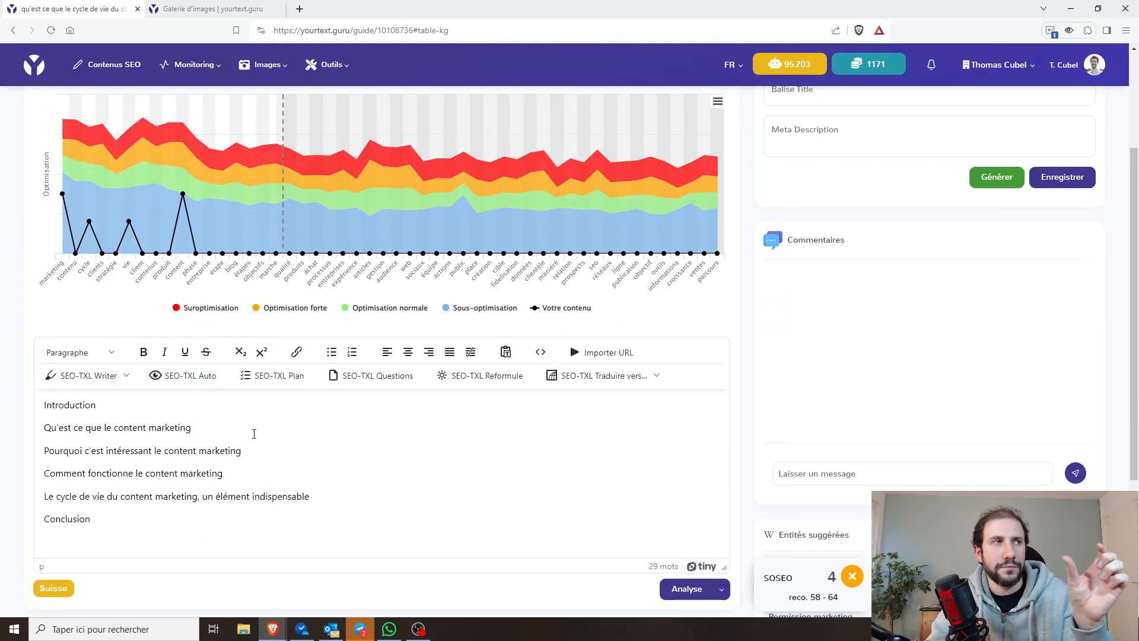
Step: Delete the entire handwritten outline from the text editor
left_click(254, 434)
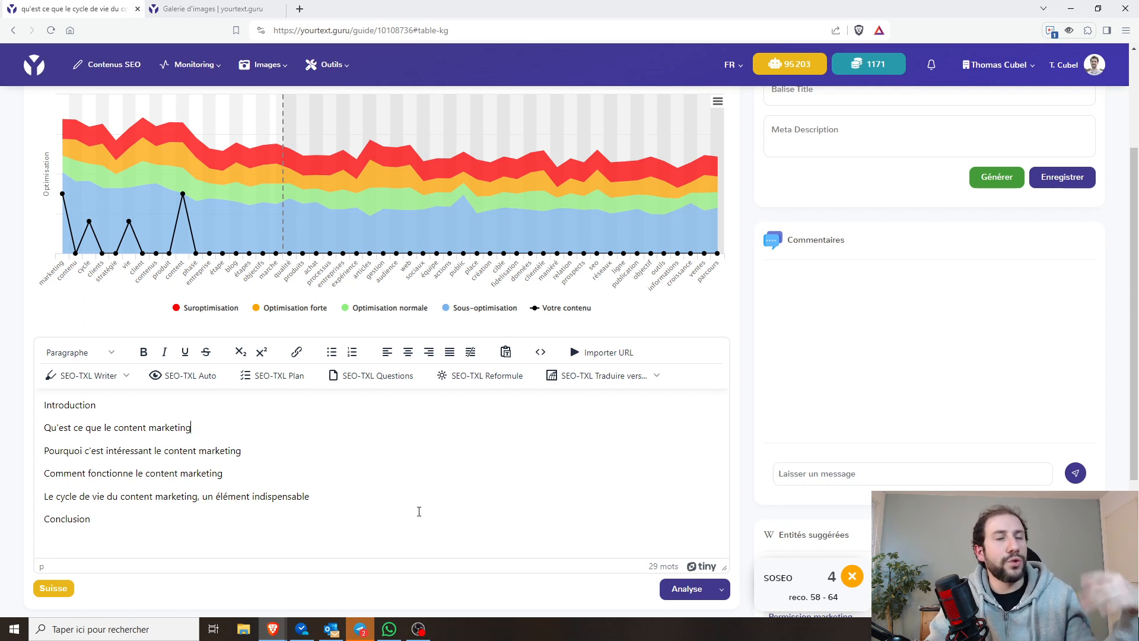
left_click(352, 494)
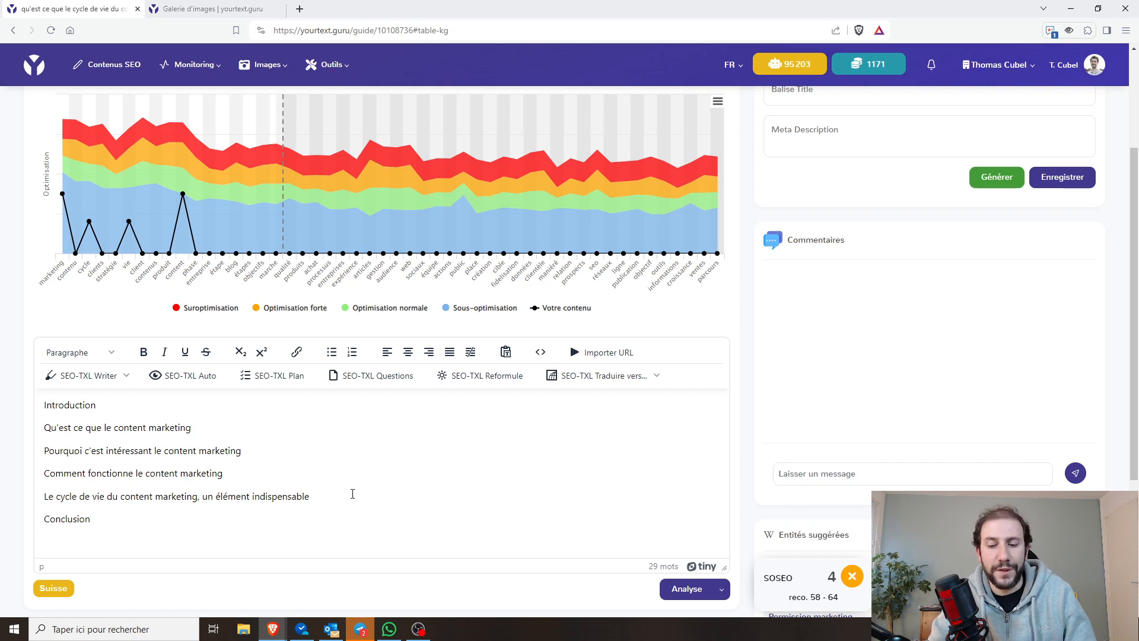
key("ctrl+a")
key("BackSpace")
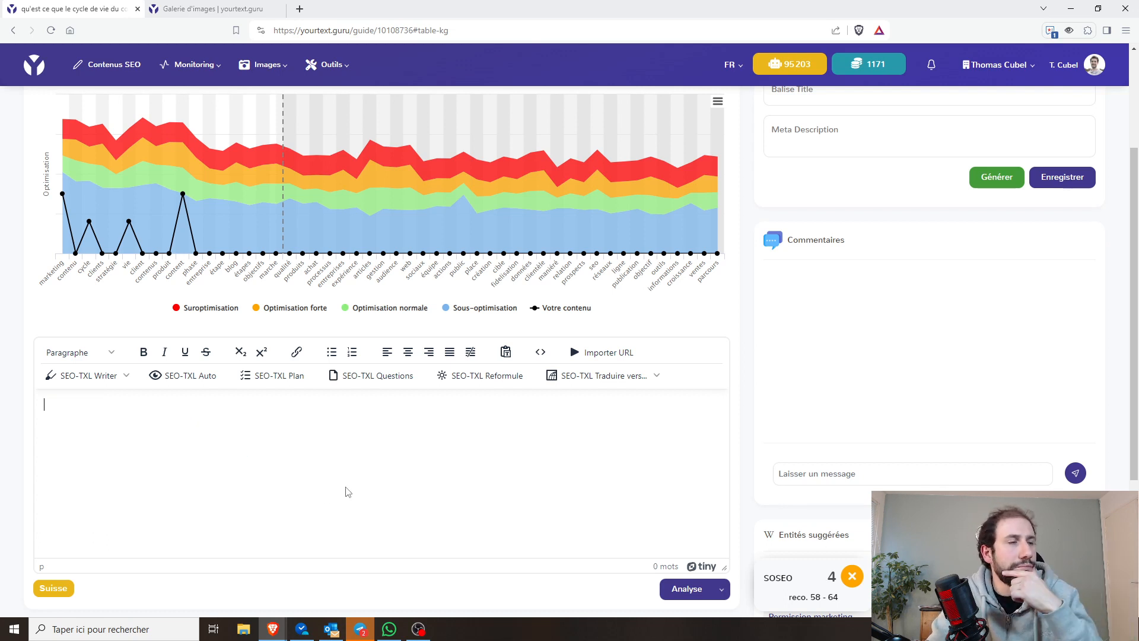
Step: Generate the article outline in the empty editor with SEO-TXL Plan and read it through from the main title to section 4.2
left_click(284, 382)
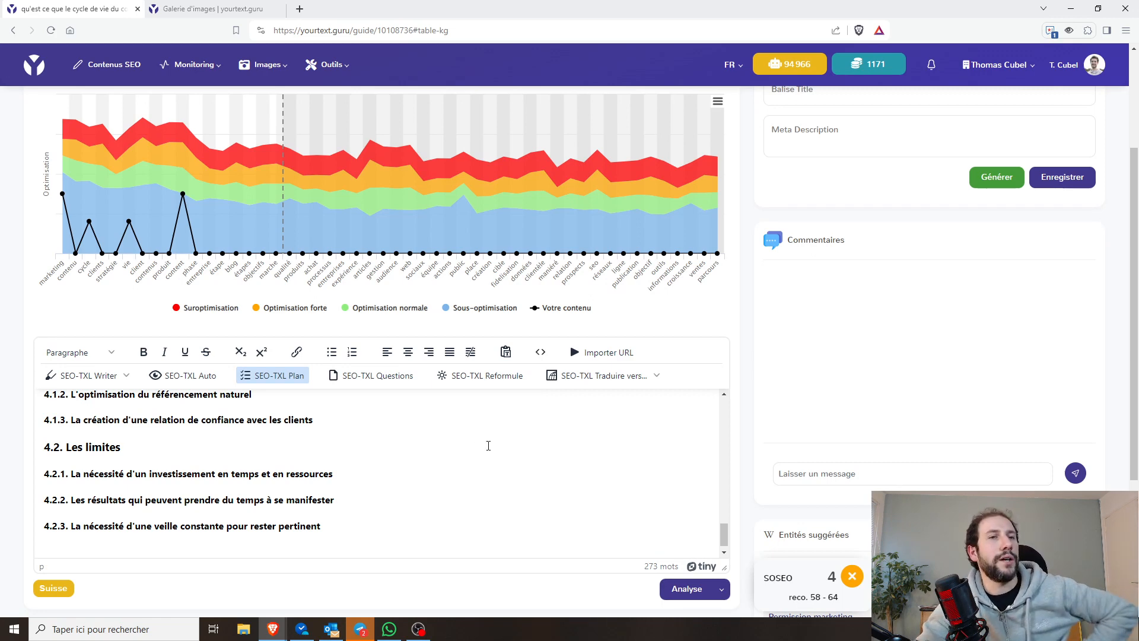
scroll(469, 451, "up", 15)
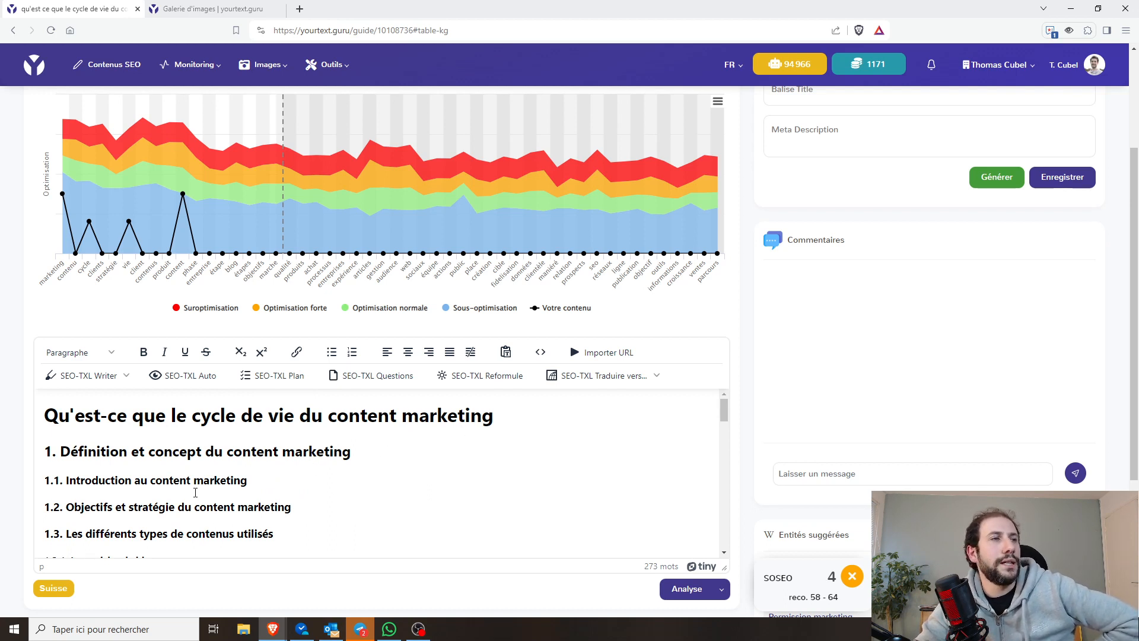
scroll(161, 470, "down", 2)
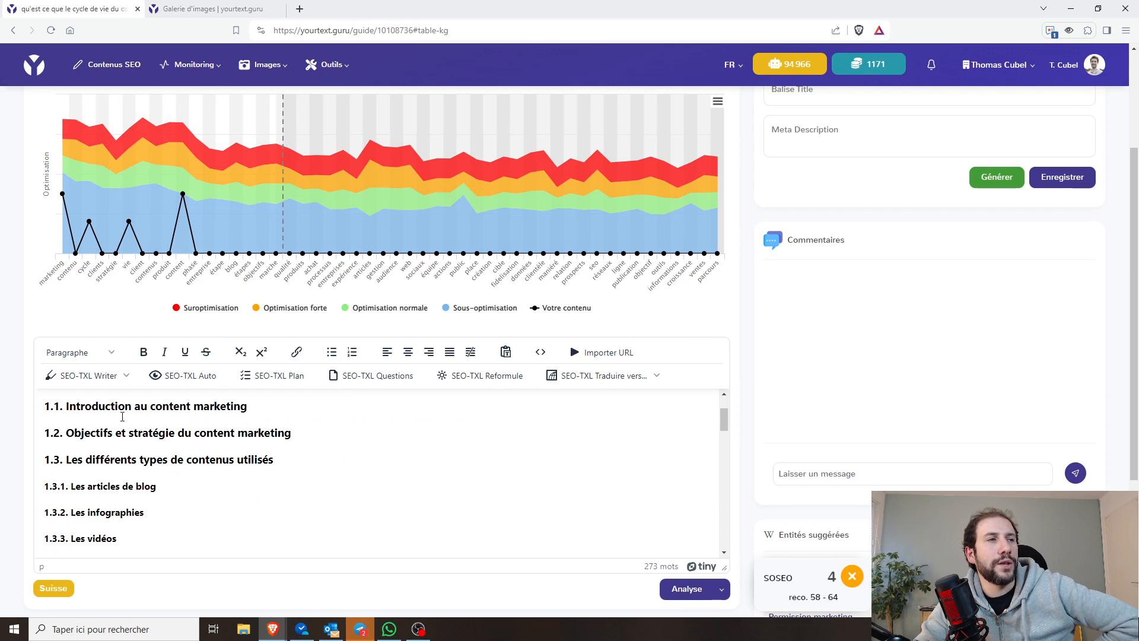
scroll(211, 470, "down", 3)
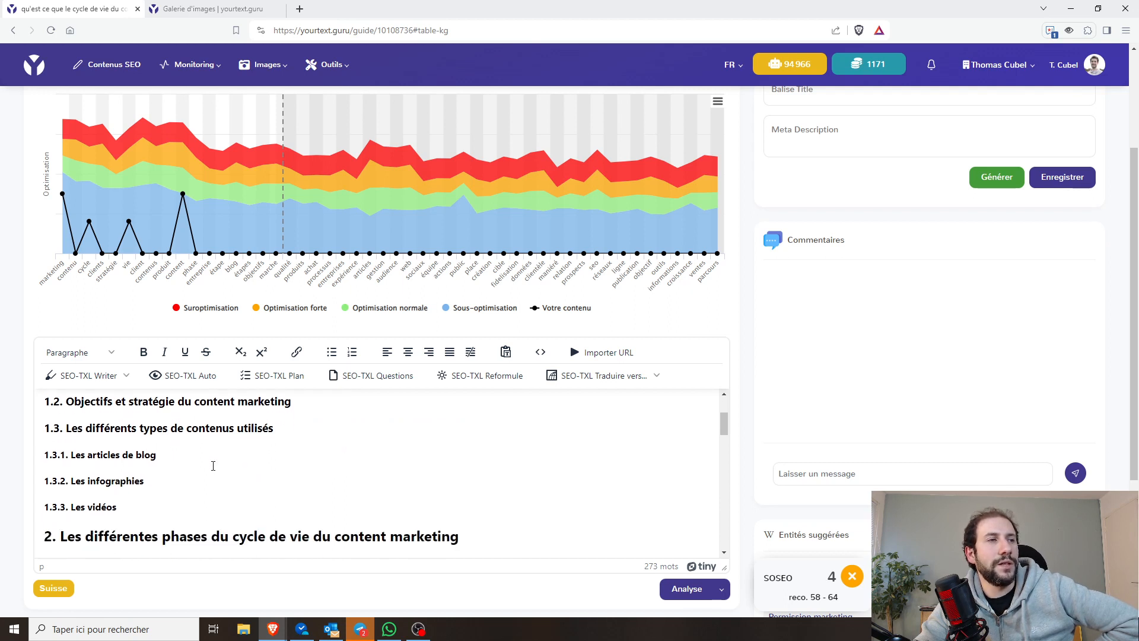
scroll(351, 470, "down", 2)
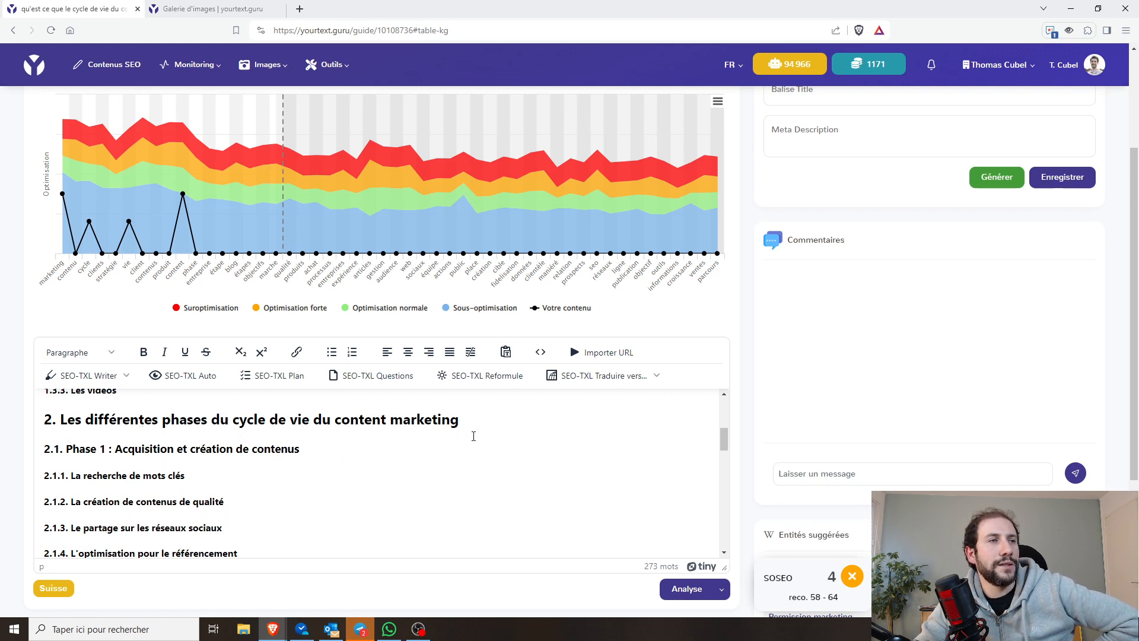
scroll(203, 450, "down", 12)
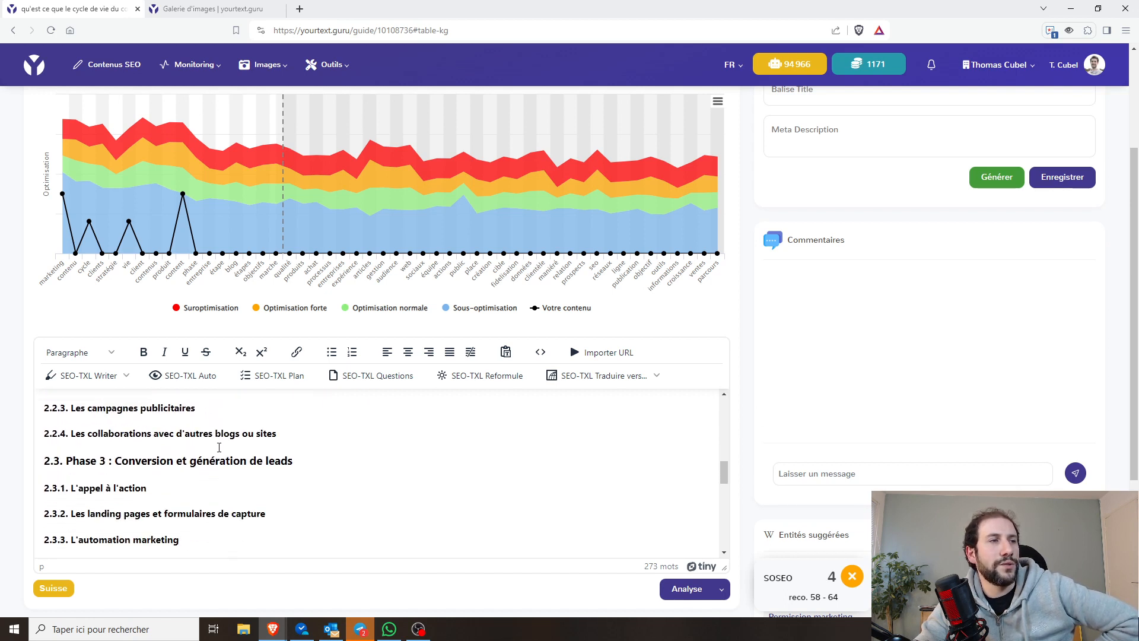
scroll(224, 473, "down", 3)
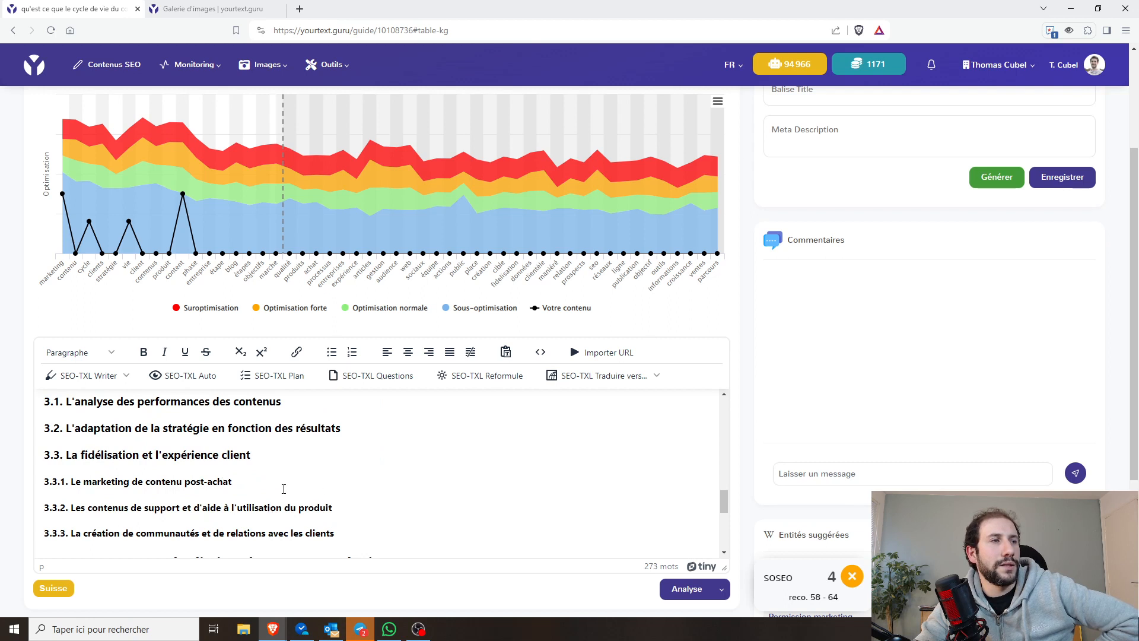
scroll(296, 481, "up", 2)
scroll(358, 456, "down", 11)
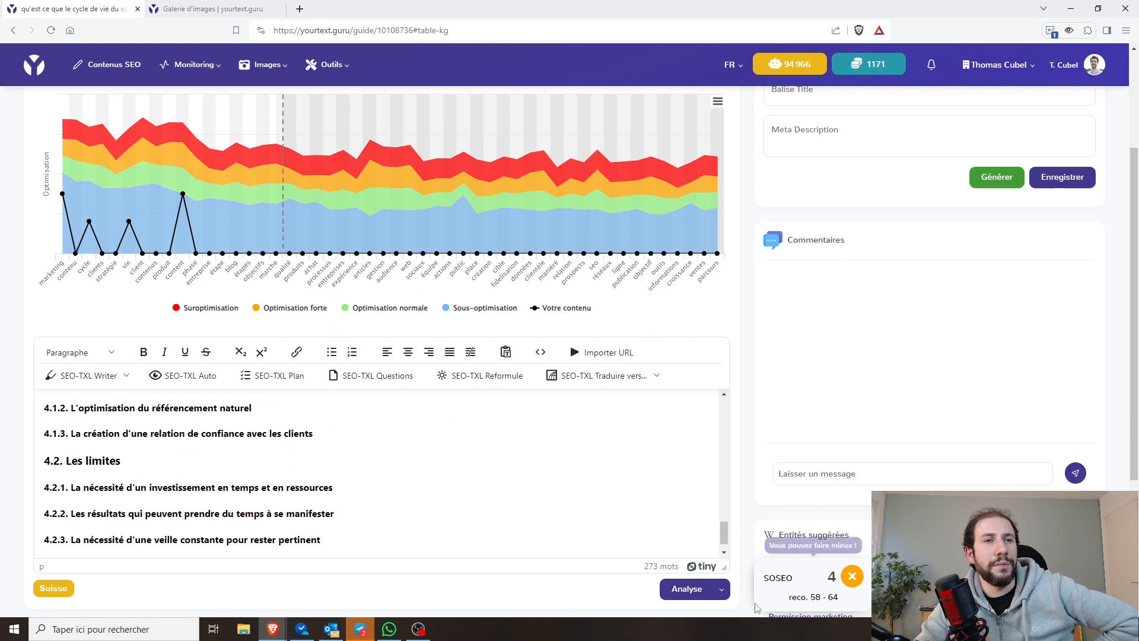
Step: Run the semantic analysis on the generated outline and check the optimisation graph with the SOSEO and DSEO scores
left_click(681, 589)
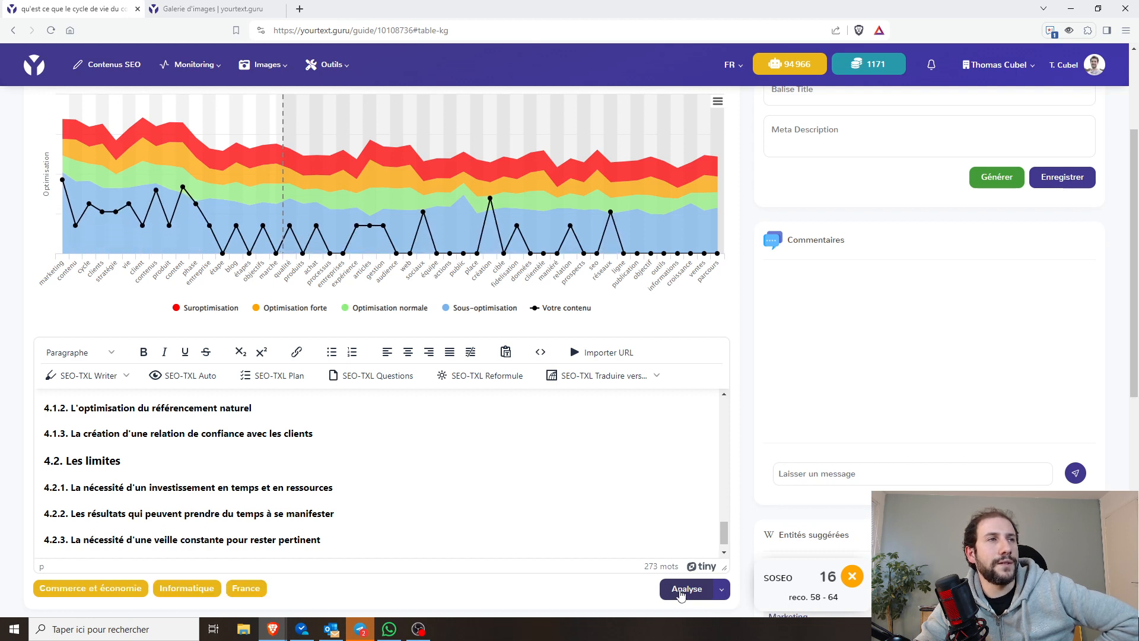
scroll(64, 233, "up", 2)
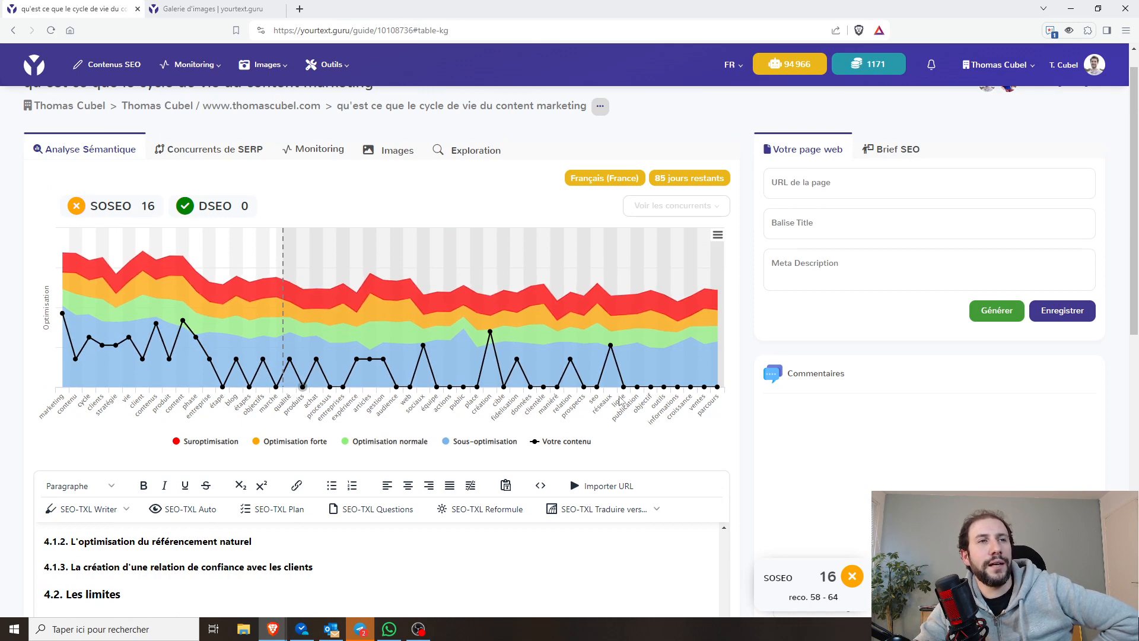
scroll(763, 436, "down", 1)
scroll(762, 436, "down", 2)
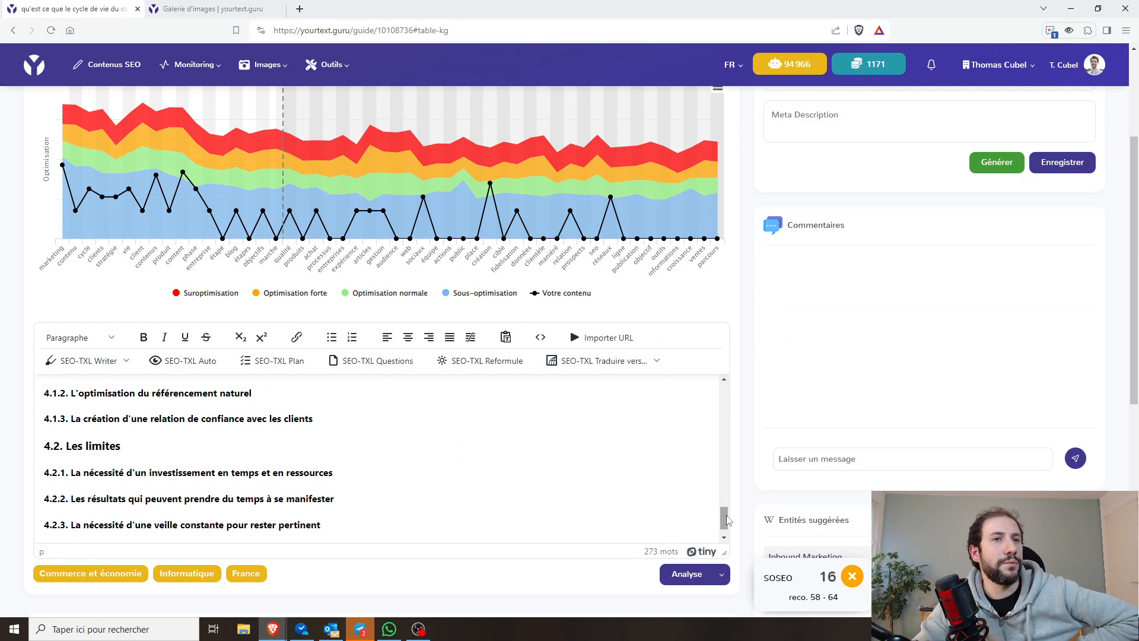
Step: Review the generated outline's headings, from the definition of content marketing through the life-cycle phases to the management section
left_click_drag(725, 518, 724, 385)
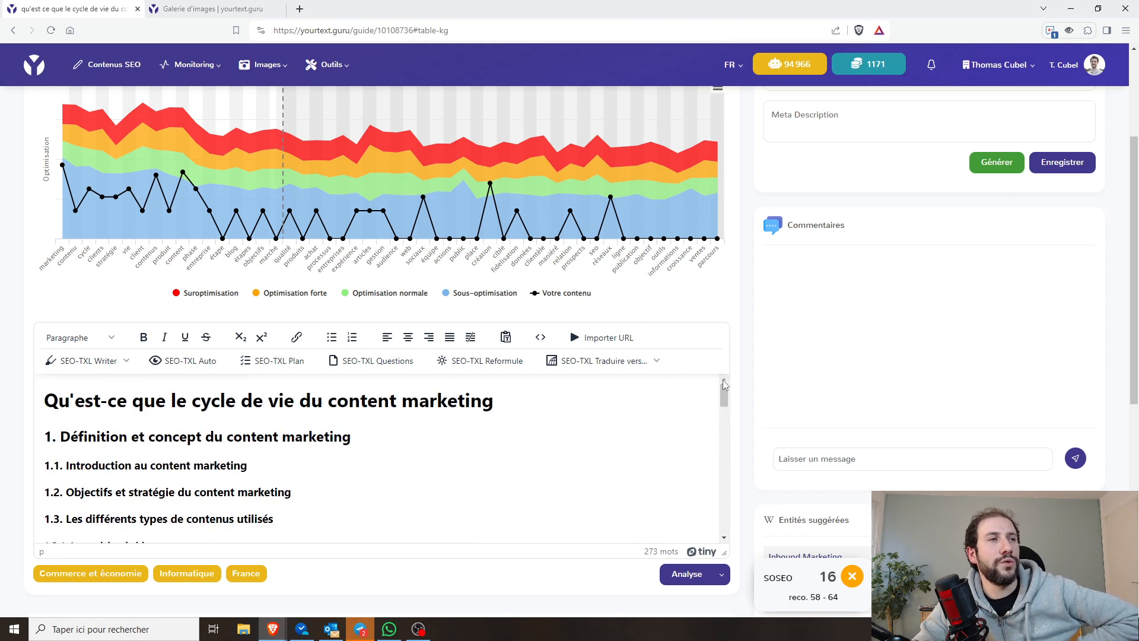
left_click(369, 440)
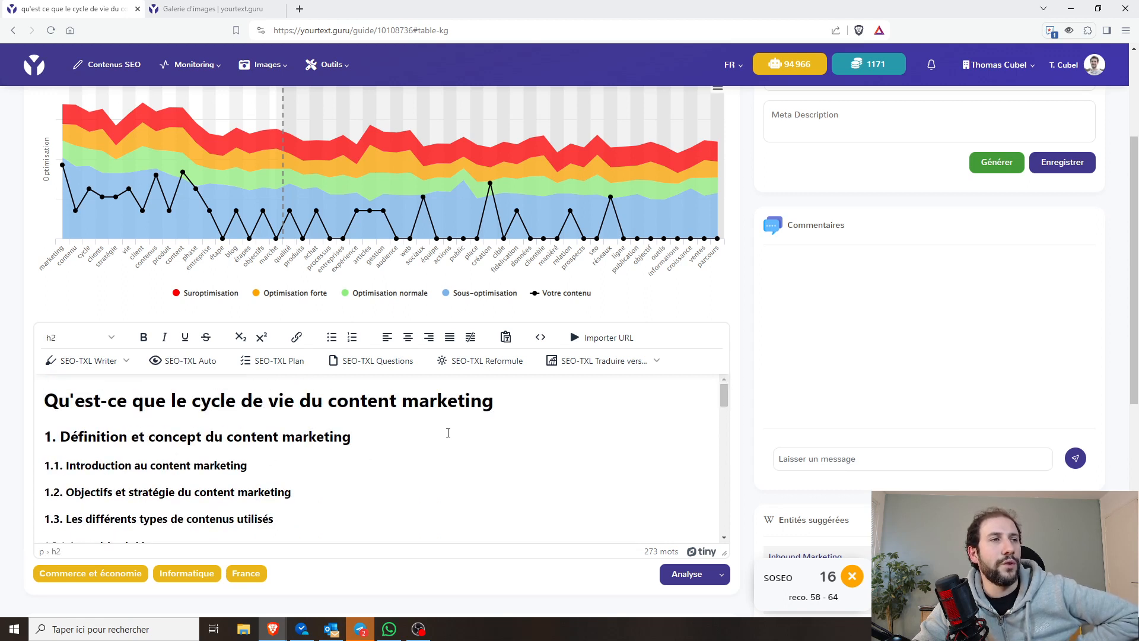
scroll(251, 455, "down", 1)
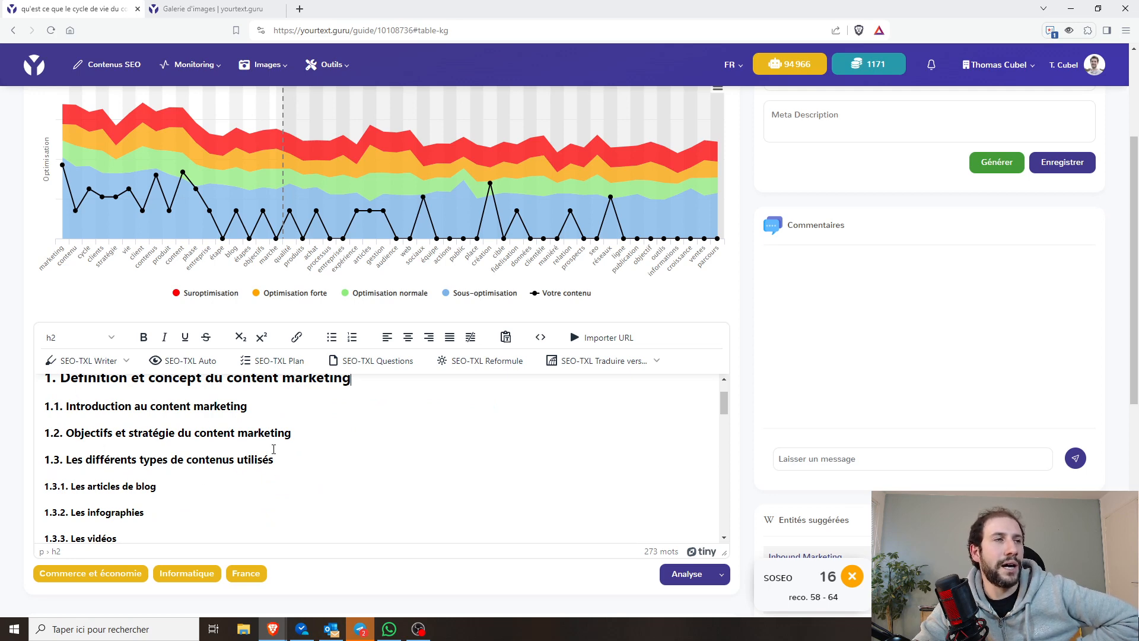
scroll(274, 449, "down", 5)
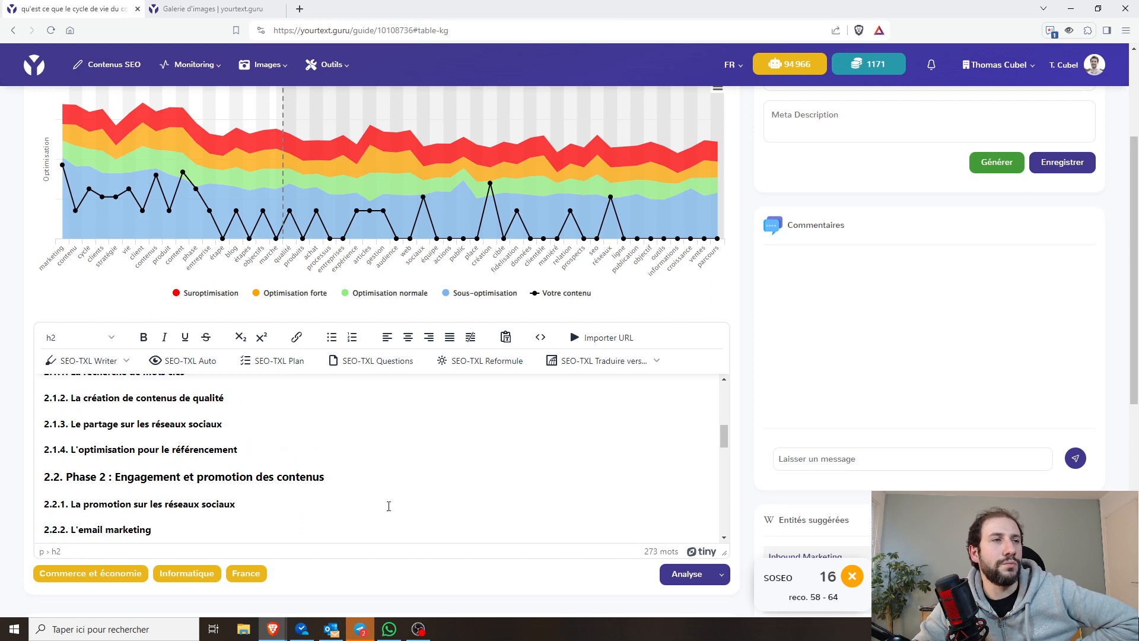
scroll(416, 476, "up", 2)
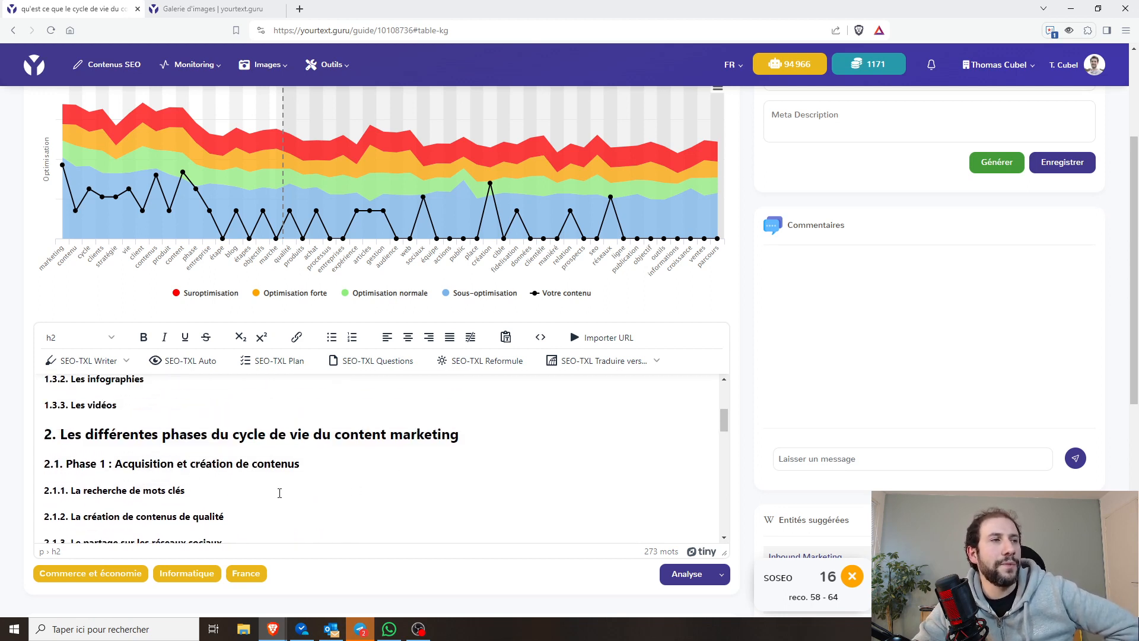
scroll(216, 476, "down", 2)
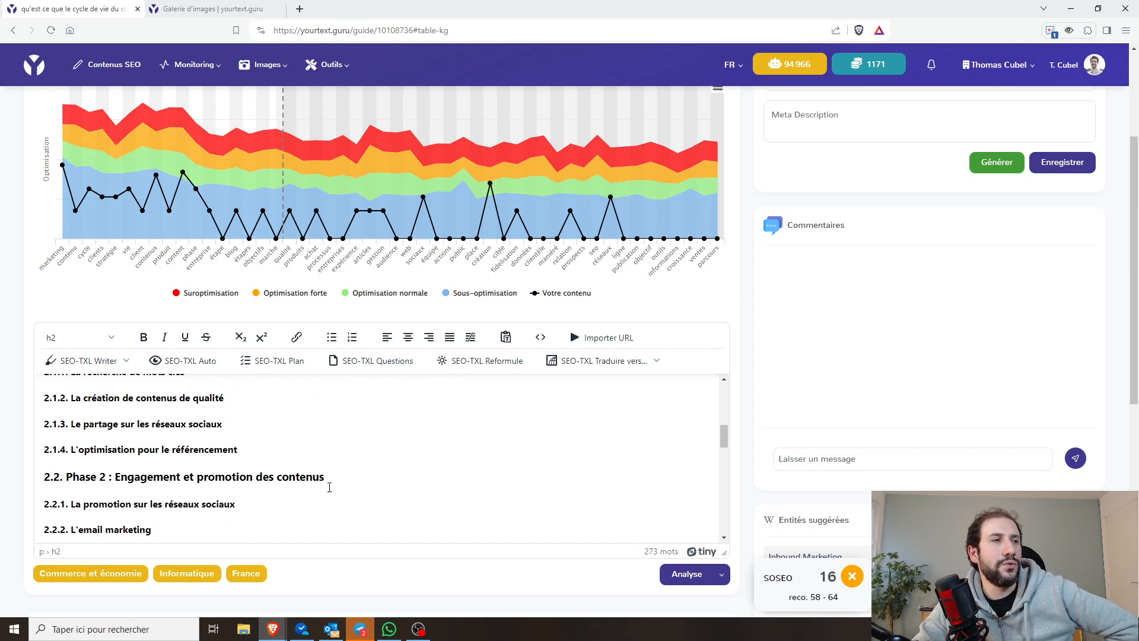
scroll(378, 487, "down", 3)
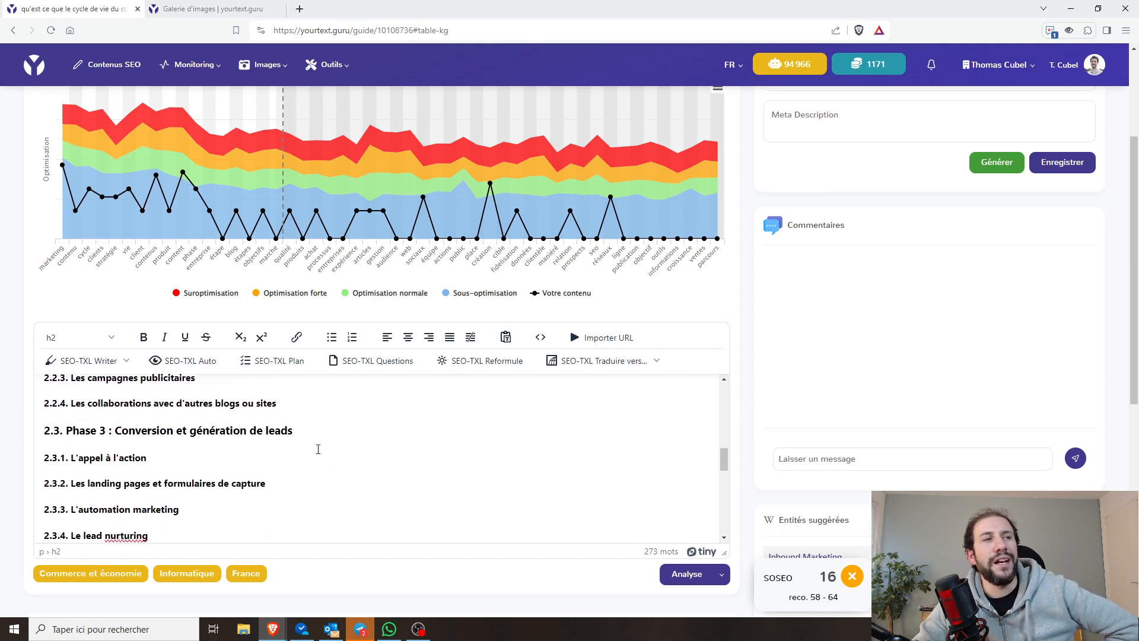
scroll(328, 450, "down", 3)
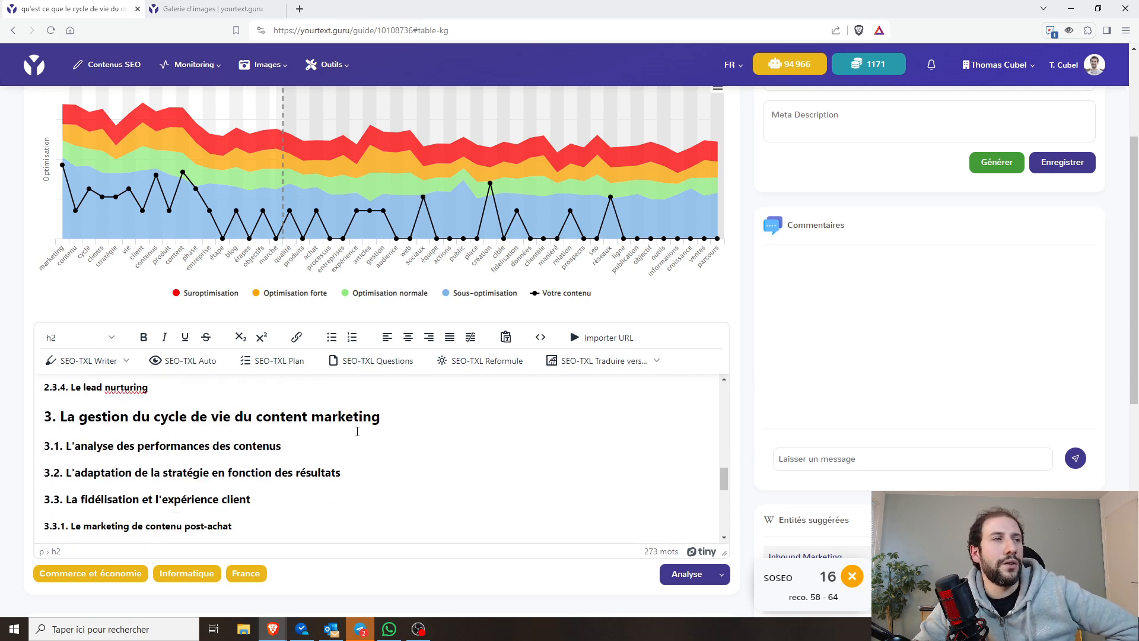
scroll(356, 433, "up", 4)
scroll(356, 450, "up", 2)
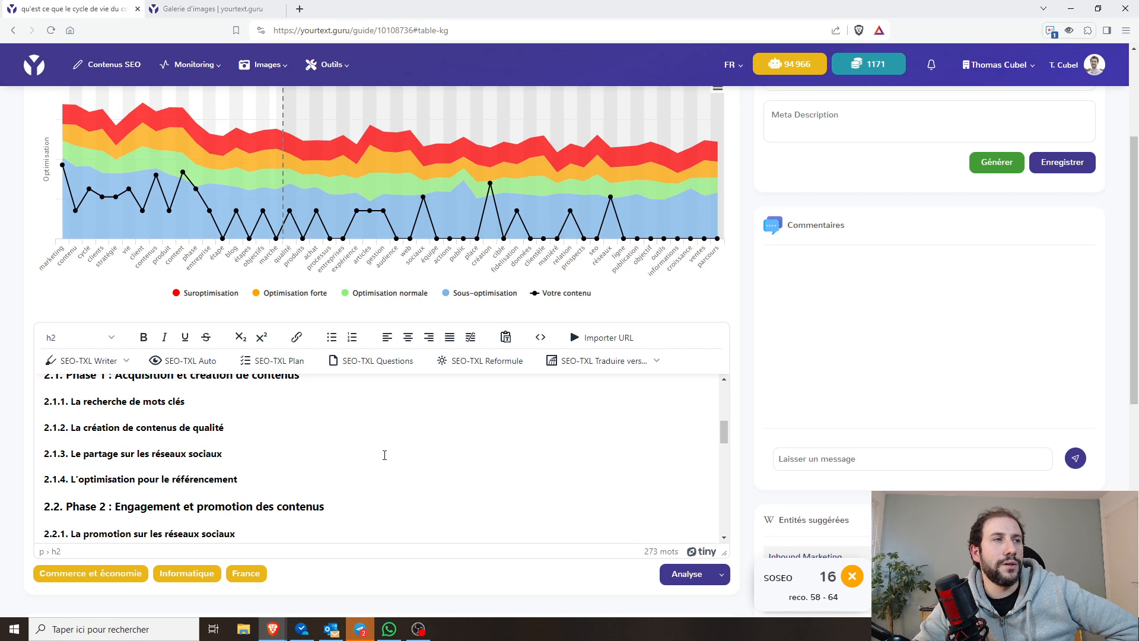
scroll(385, 455, "up", 2)
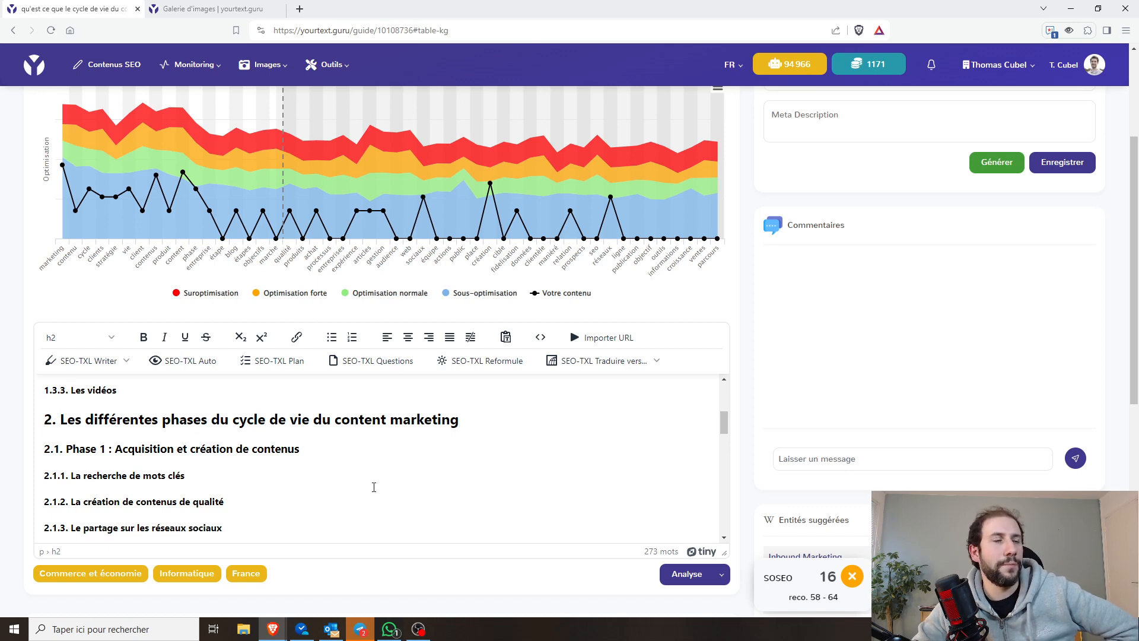
scroll(310, 471, "up", 5)
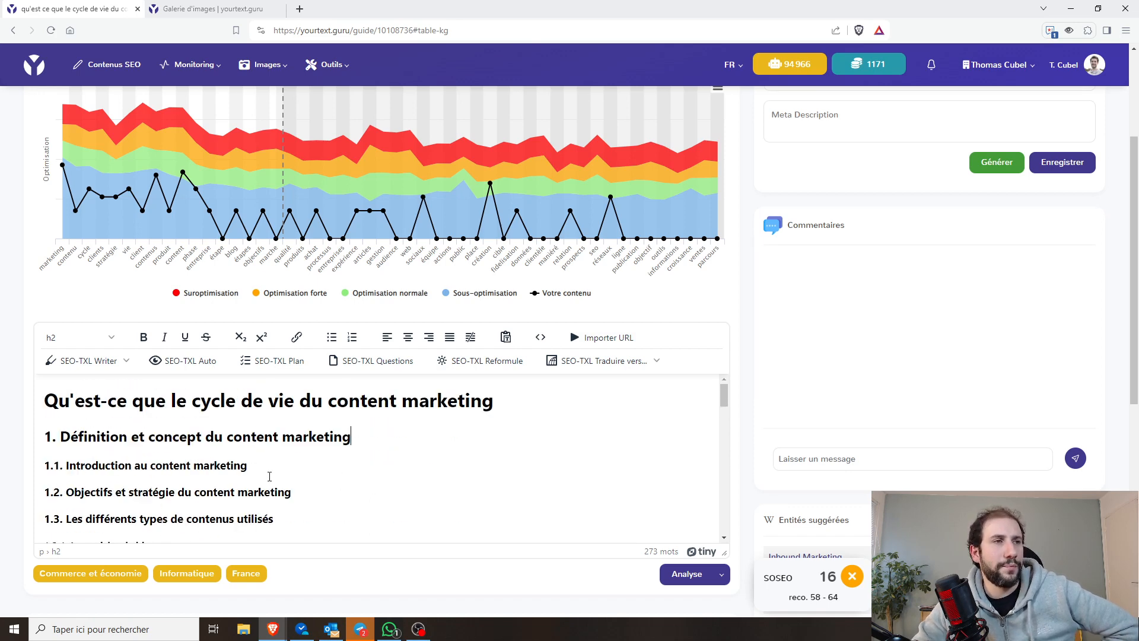
scroll(327, 454, "up", 1)
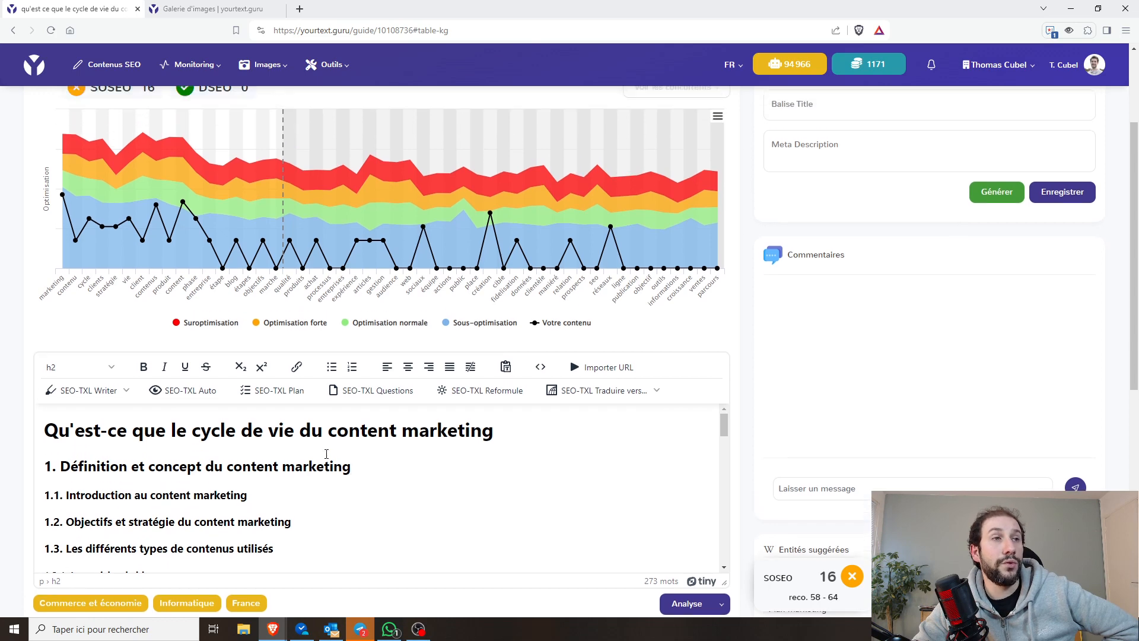
Step: Generate the text for heading "1.1. Introduction au content marketing" with SEO-TXL Auto and read the resulting paragraphs
scroll(326, 454, "down", 1)
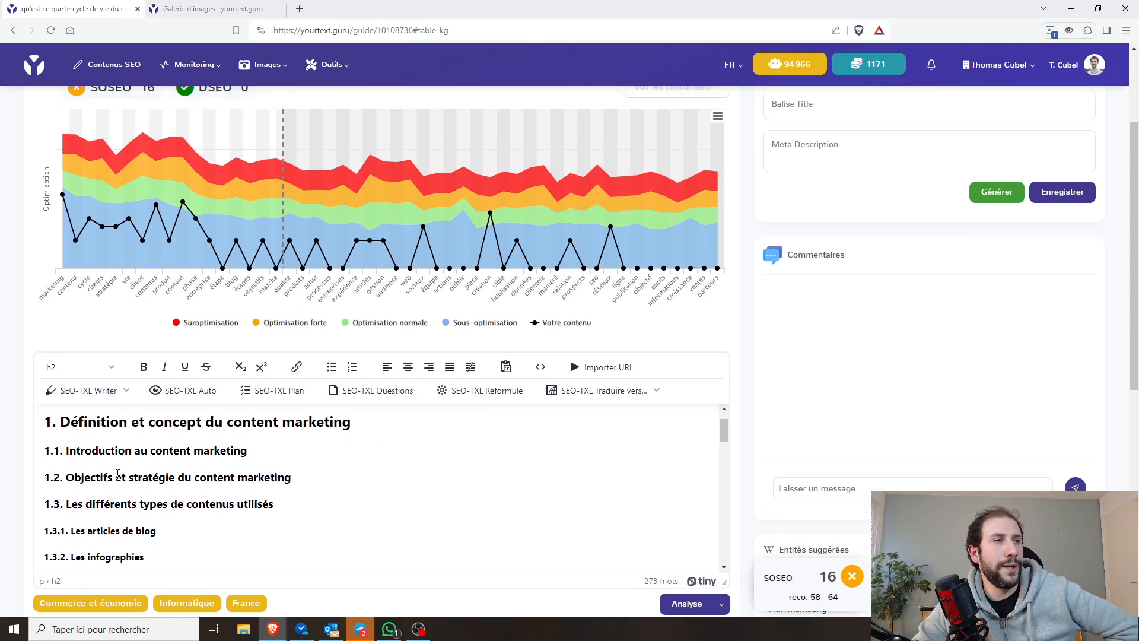
left_click_drag(45, 451, 273, 450)
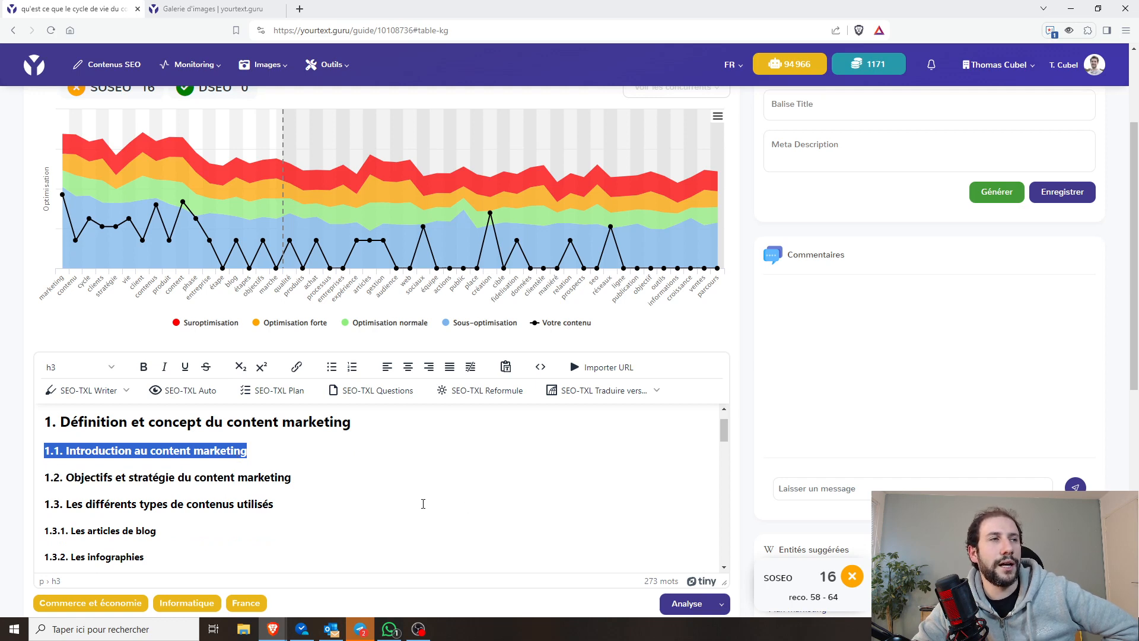
left_click(201, 397)
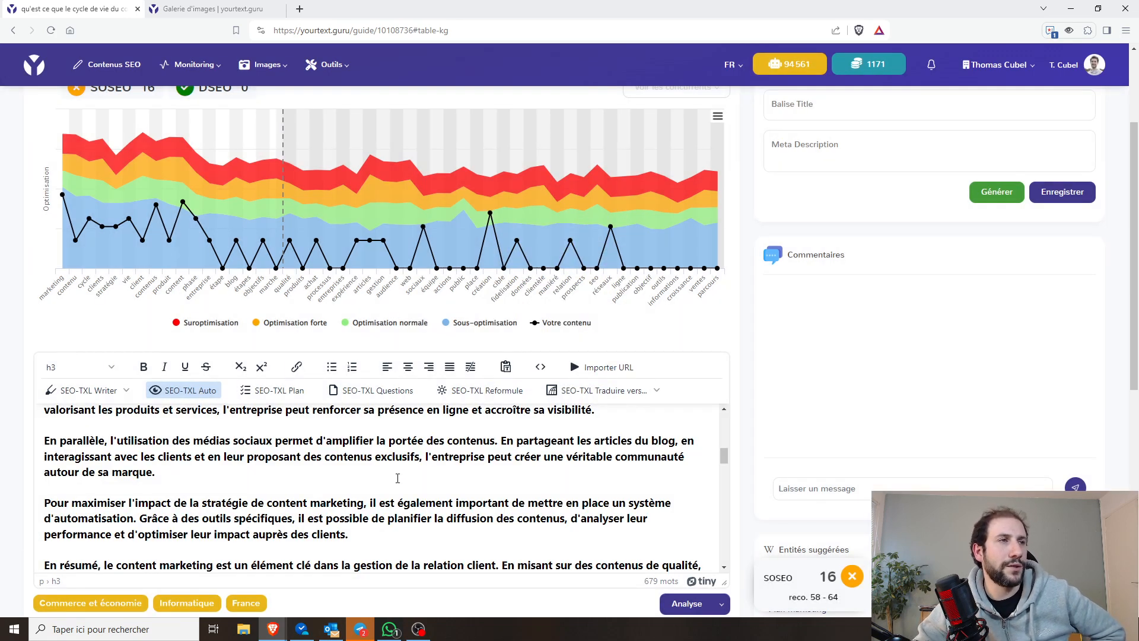
scroll(411, 488, "up", 2)
scroll(411, 487, "up", 2)
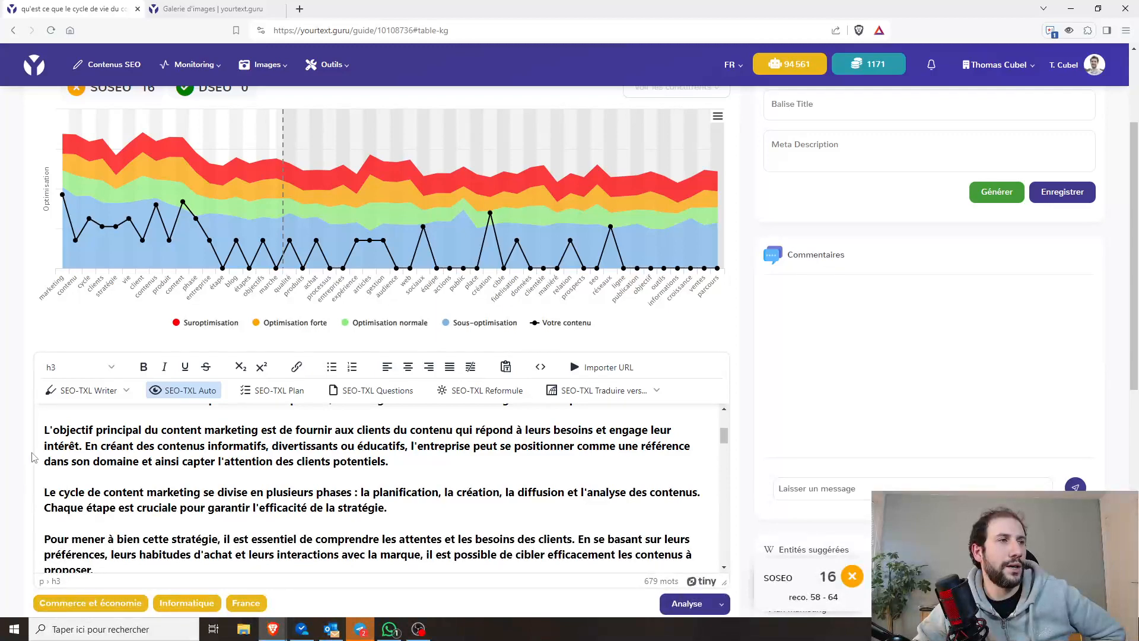
scroll(459, 467, "up", 2)
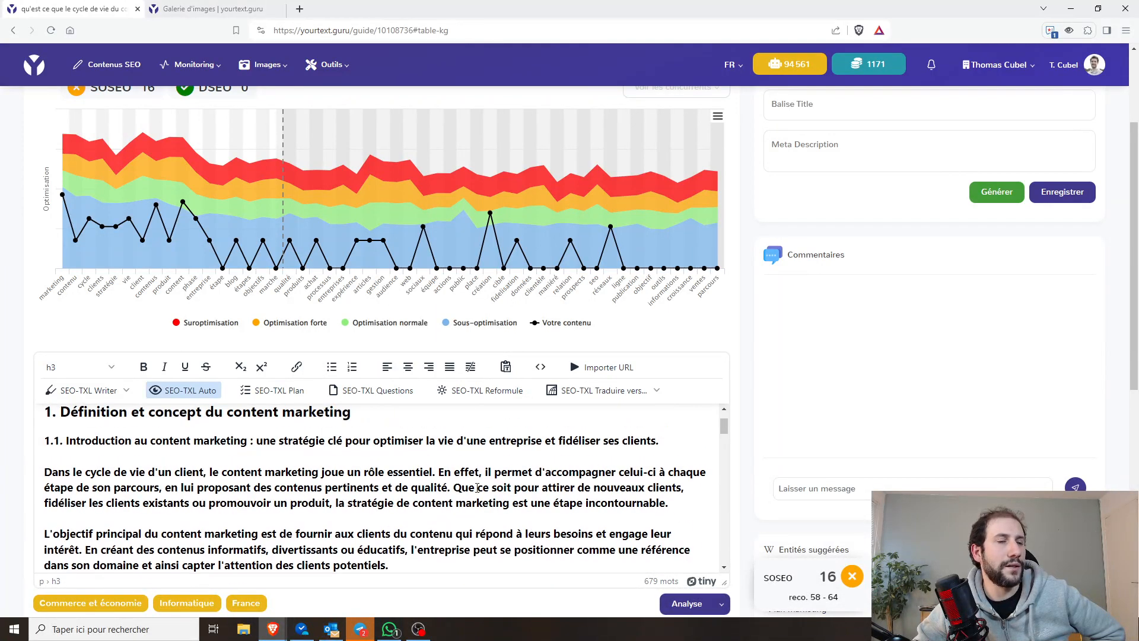
scroll(478, 488, "down", 12)
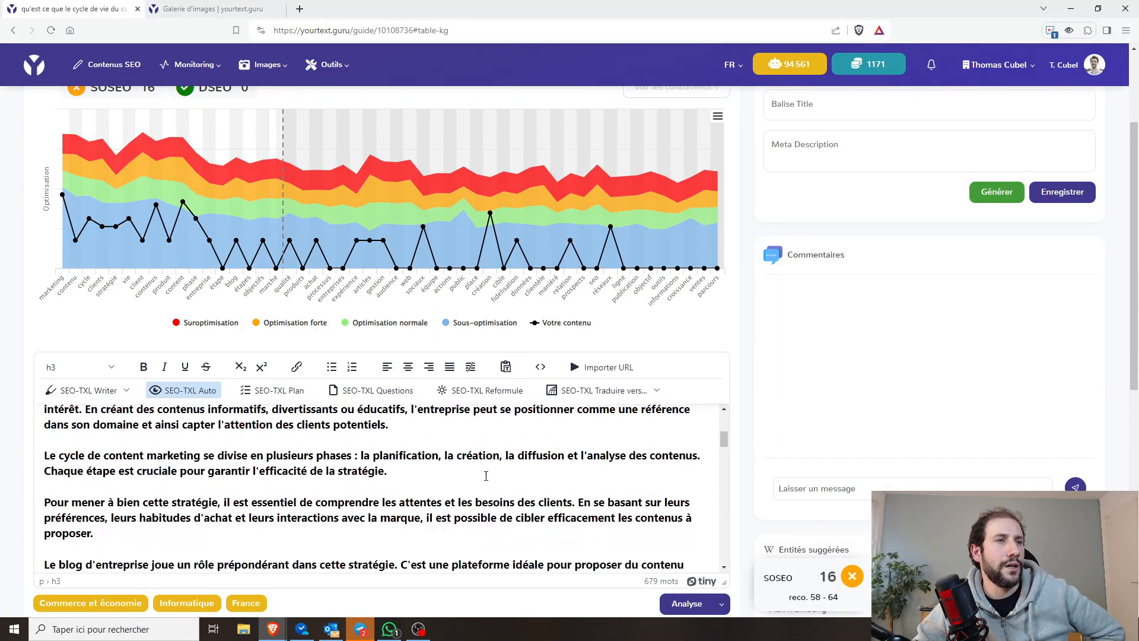
scroll(488, 476, "up", 2)
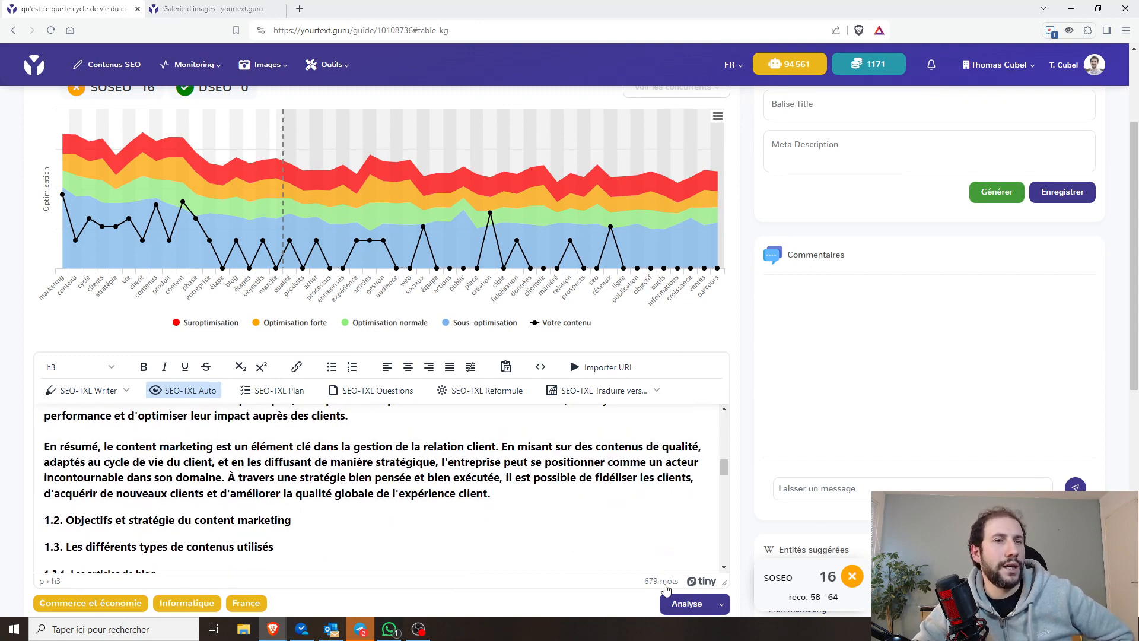
Step: Rerun the semantic analysis with the section 1.1 text included, and compare the scores and optimisation graph with the written paragraphs
left_click(682, 603)
scroll(700, 505, "up", 7)
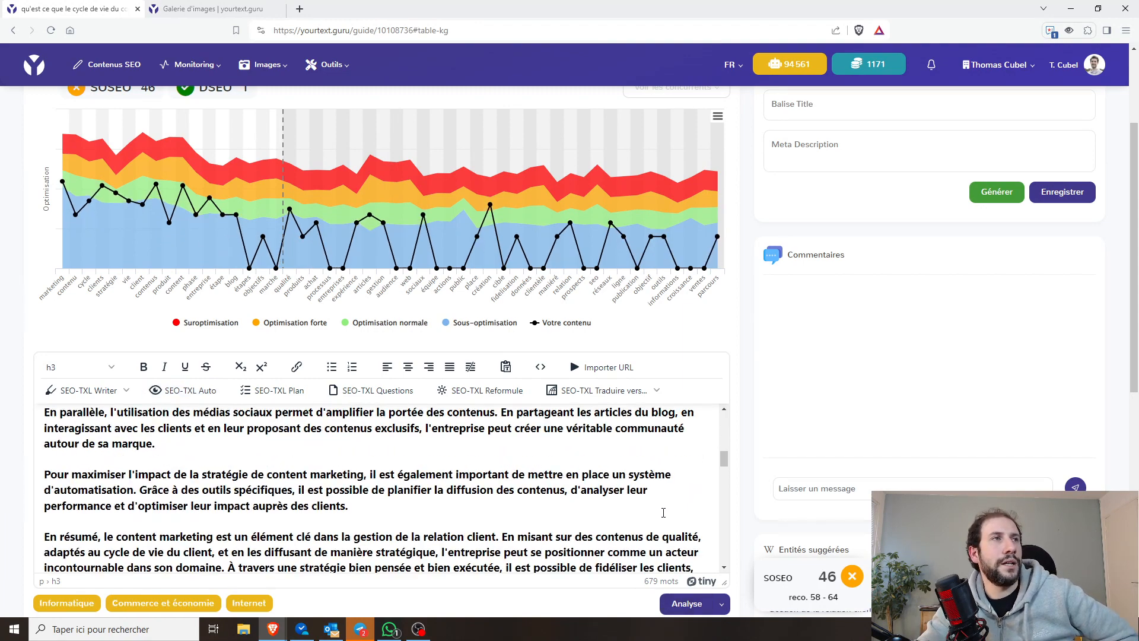
scroll(746, 356, "up", 3)
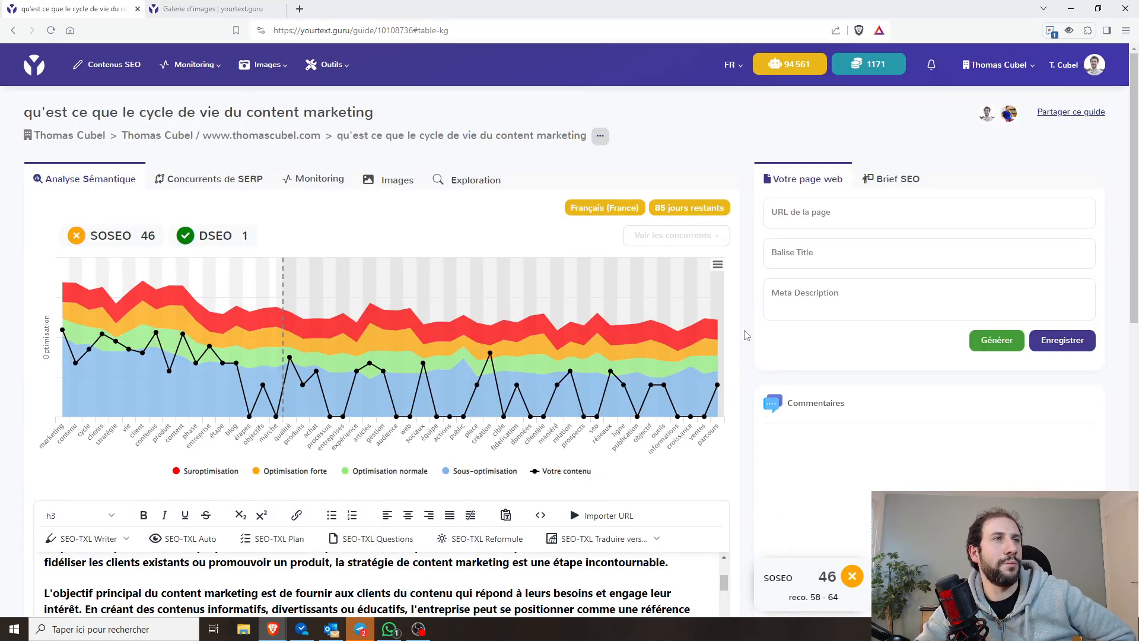
scroll(745, 336, "down", 3)
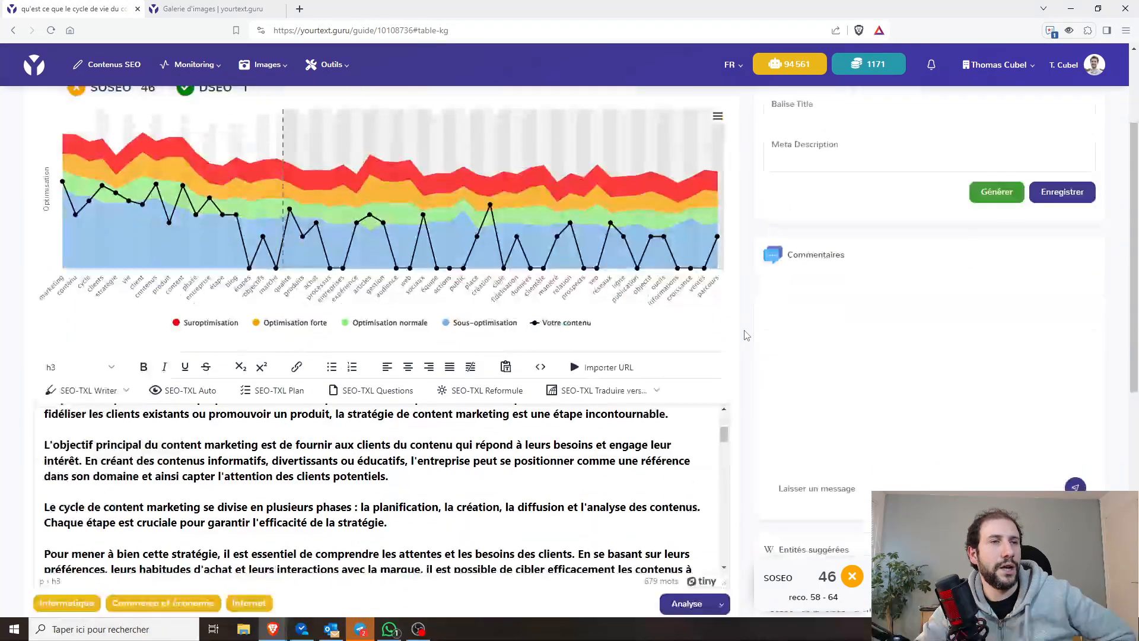
left_click_drag(725, 437, 725, 433)
scroll(725, 433, "up", 3)
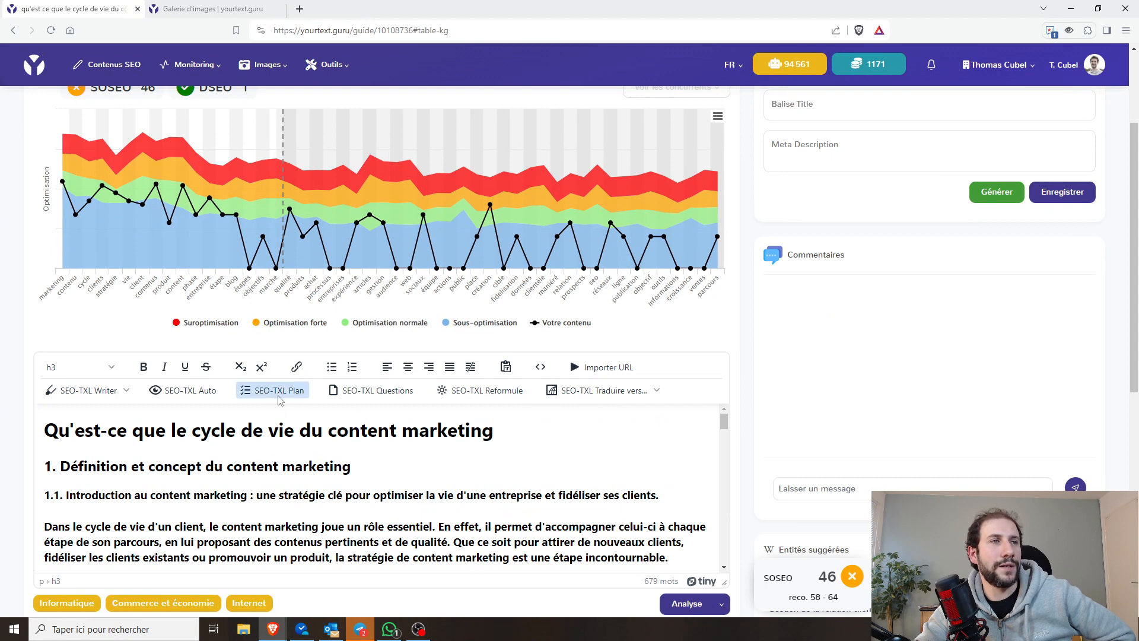
scroll(391, 448, "down", 5)
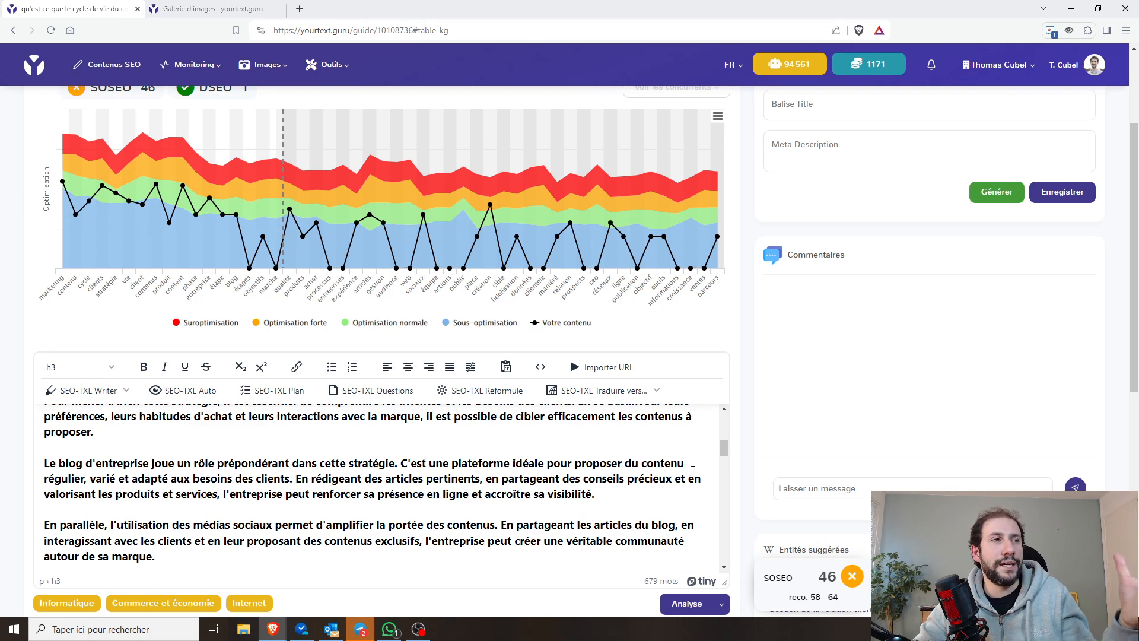
Step: Generate the title tag and meta description for the guide's web page
left_click_drag(724, 448, 726, 415)
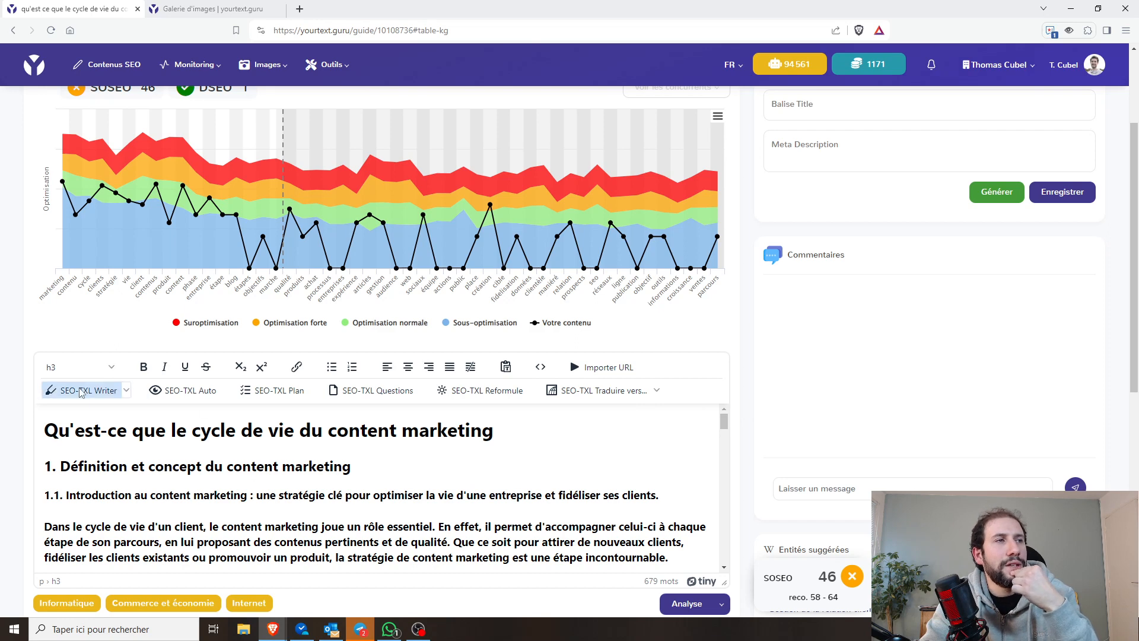
scroll(724, 340, "up", 3)
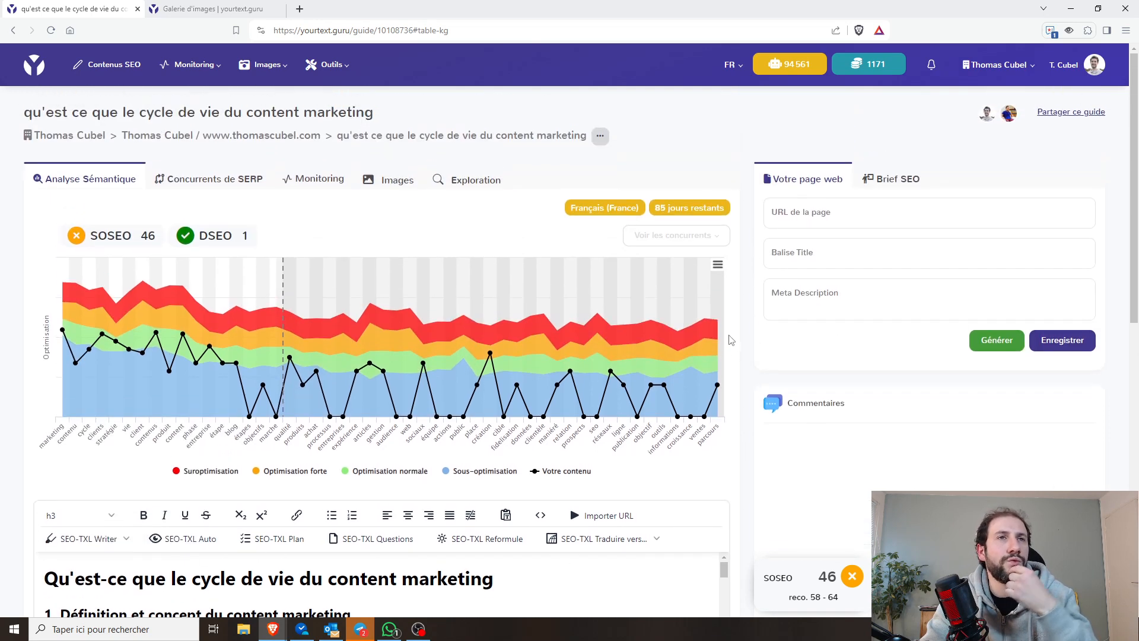
left_click(1001, 342)
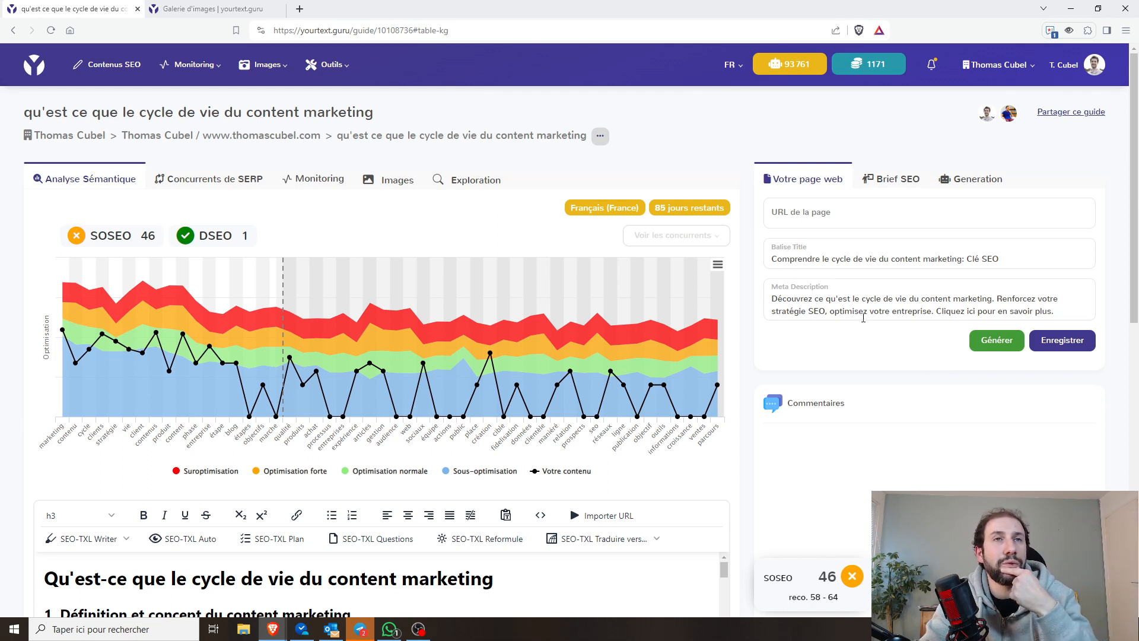
Step: Generate the SEO brief analysing the query's search intent, read it, and return to the web page's title and meta description
left_click(904, 184)
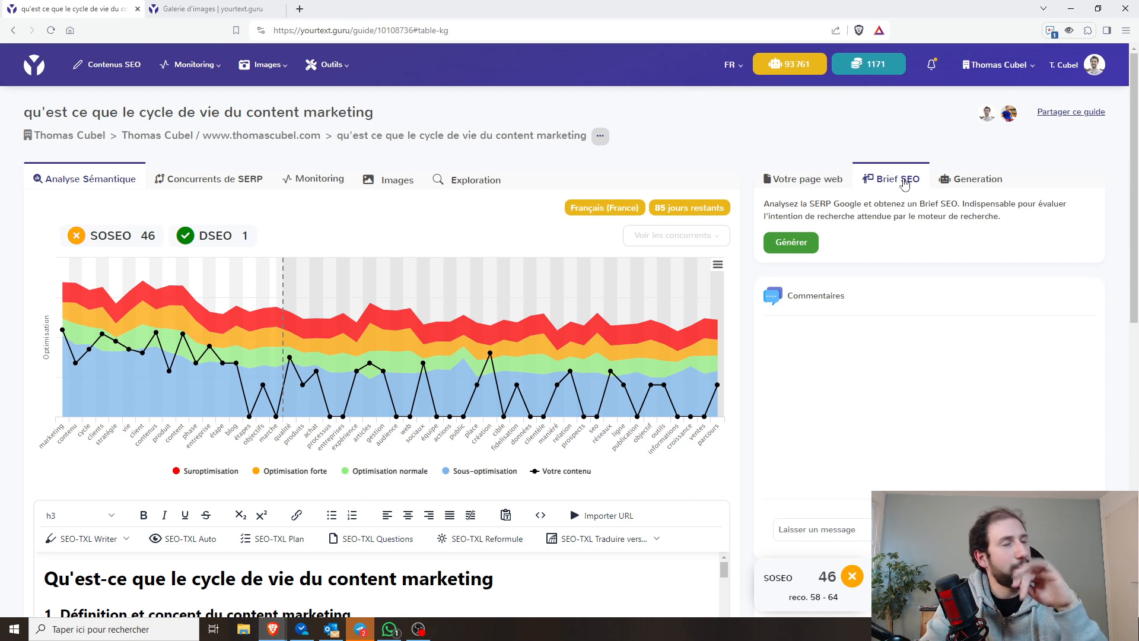
left_click(806, 245)
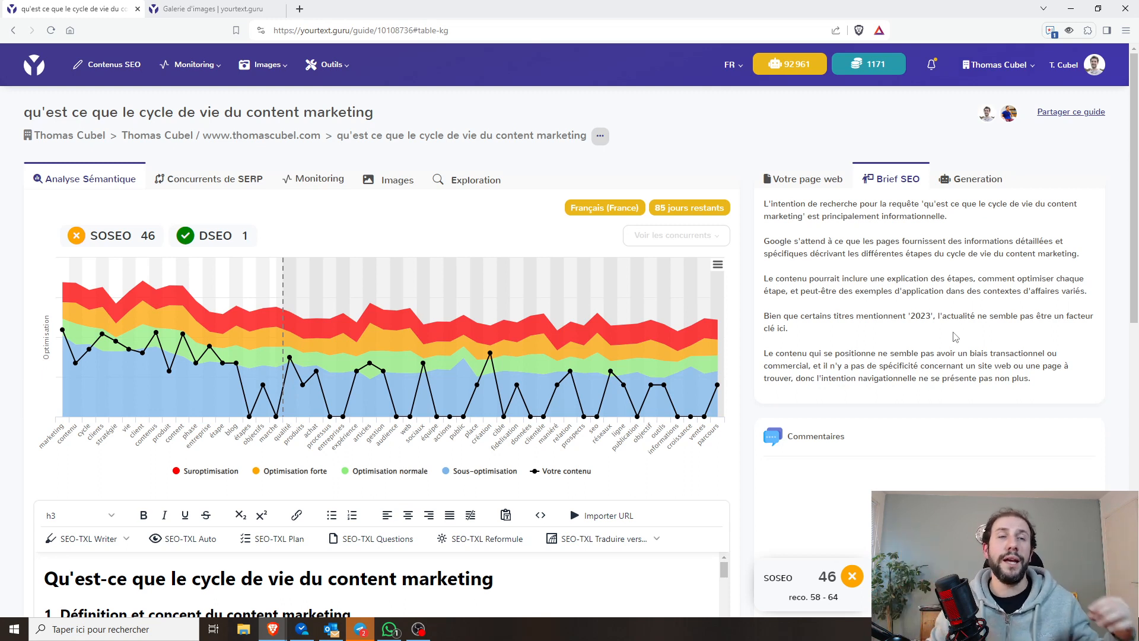
left_click(817, 183)
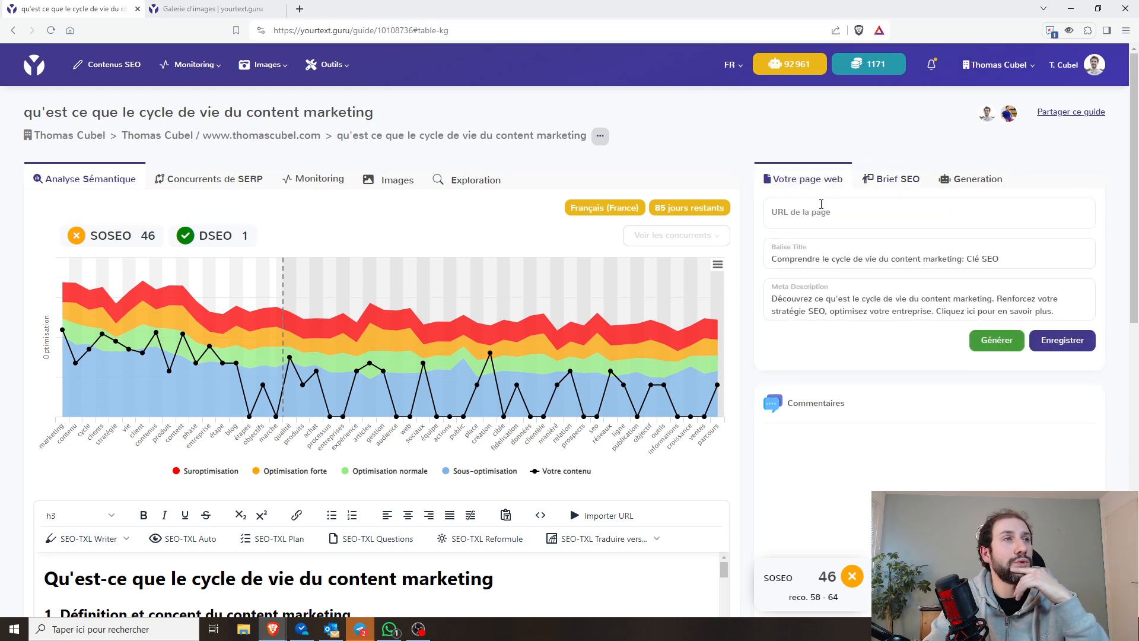